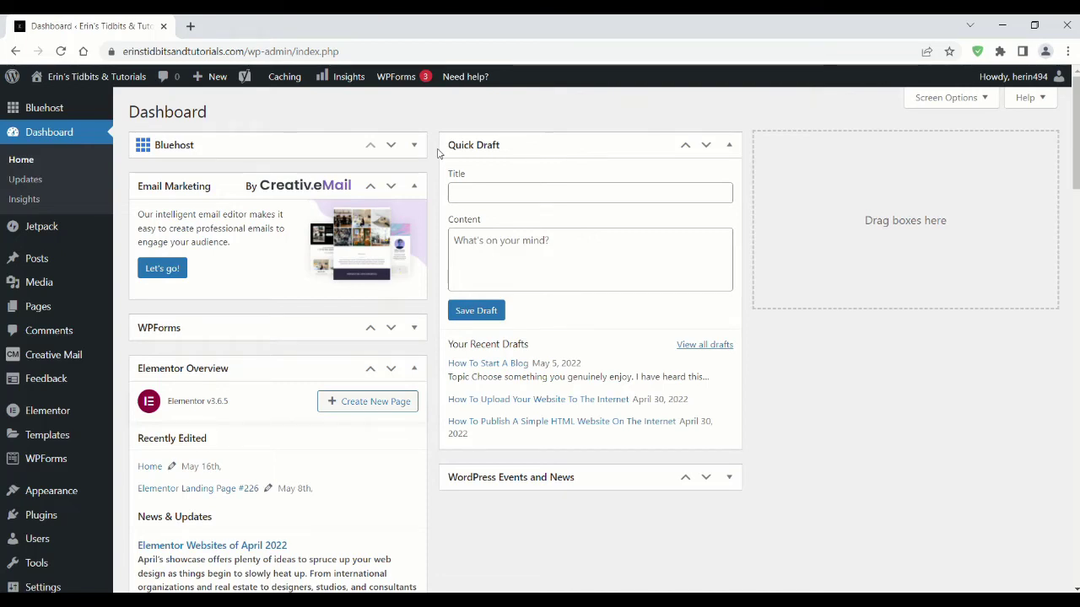
Step: Search WordPress.org themes for 'astra' to confirm Astra is installed and activated
scroll(65, 418, "down", 1)
left_click(68, 427)
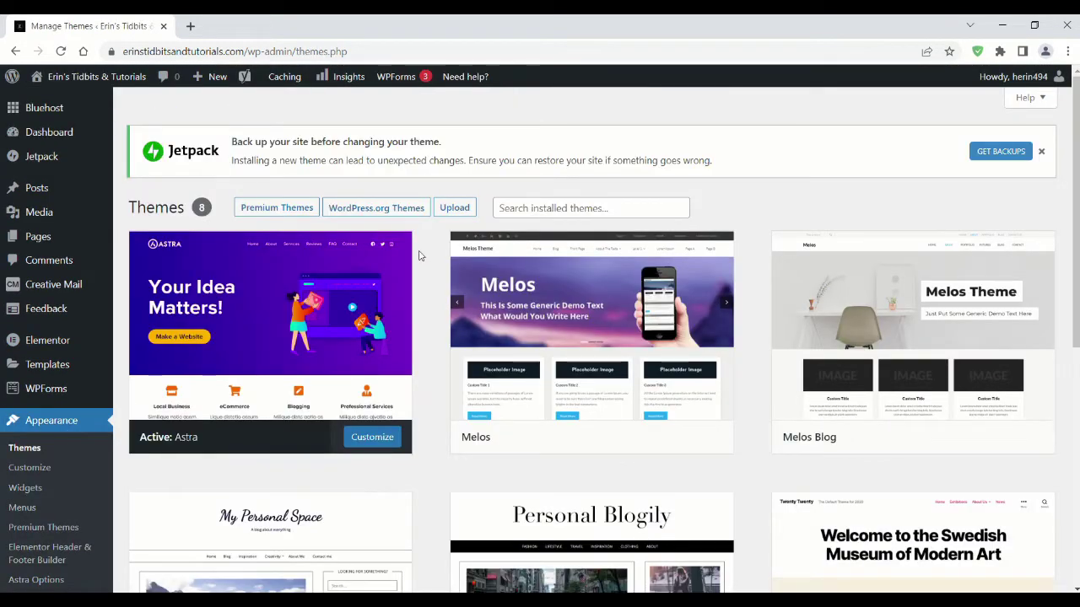
left_click(405, 210)
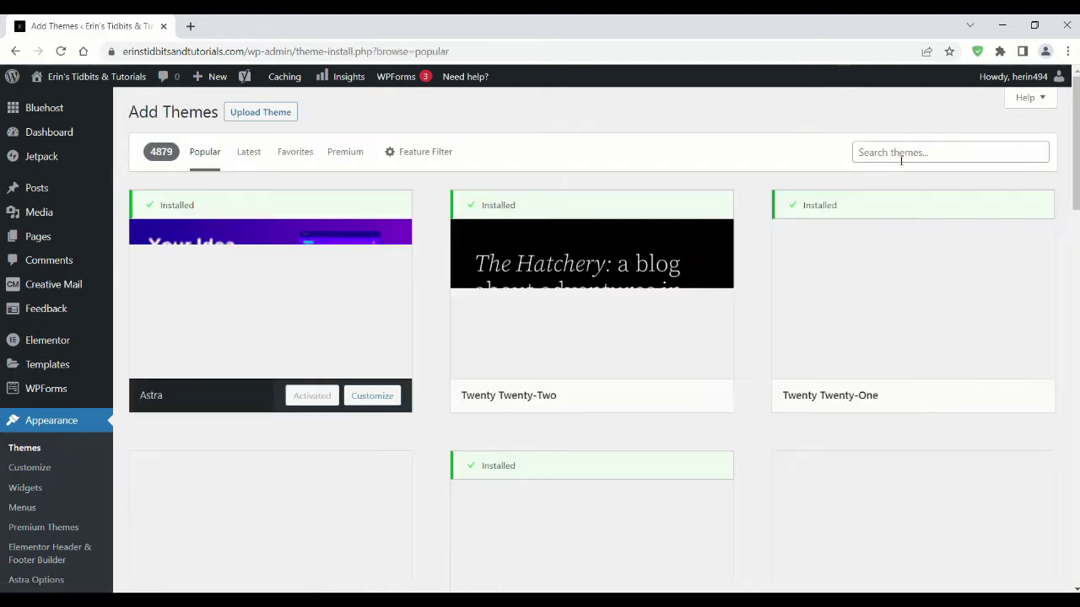
left_click(918, 152)
type("astra")
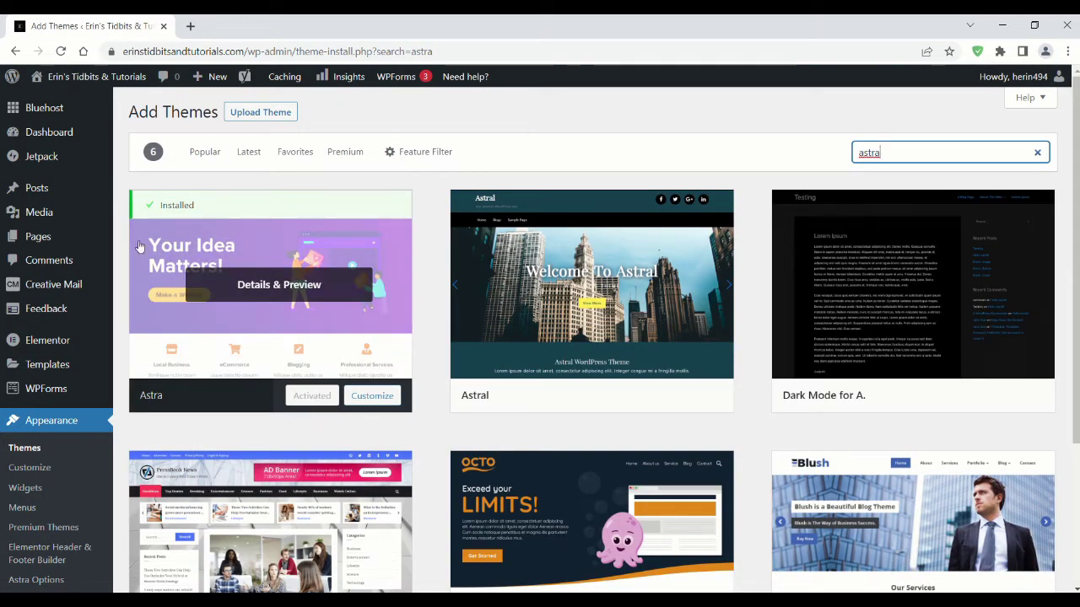
scroll(140, 246, "down", 3)
left_click(39, 426)
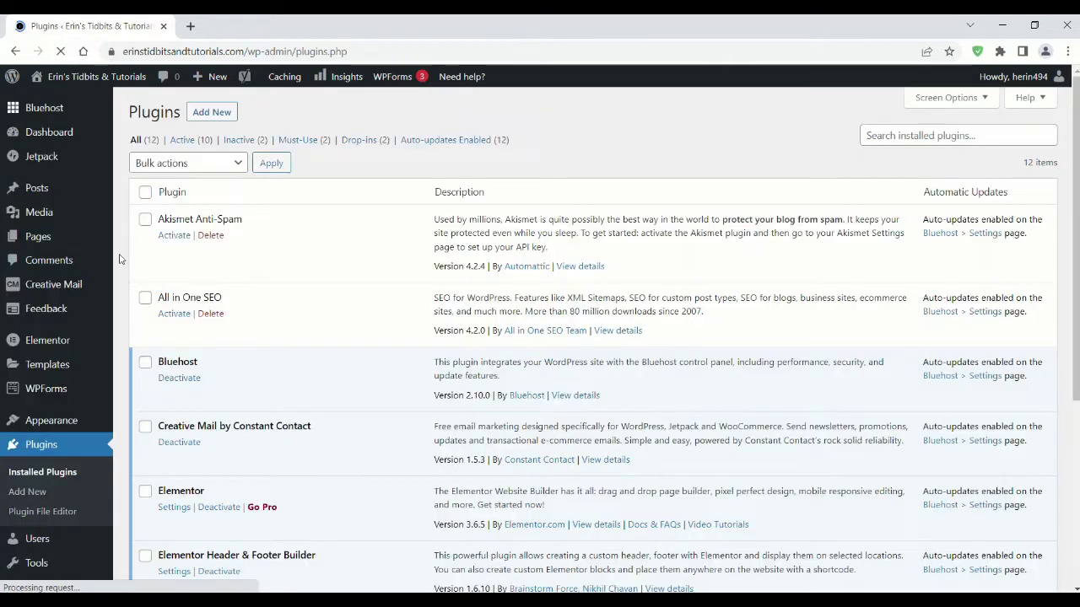
Step: Search plugins for 'elementor' and 'sticky' to confirm Elementor and Sticky Menu are active
left_click(204, 114)
left_click(915, 150)
type("elementor")
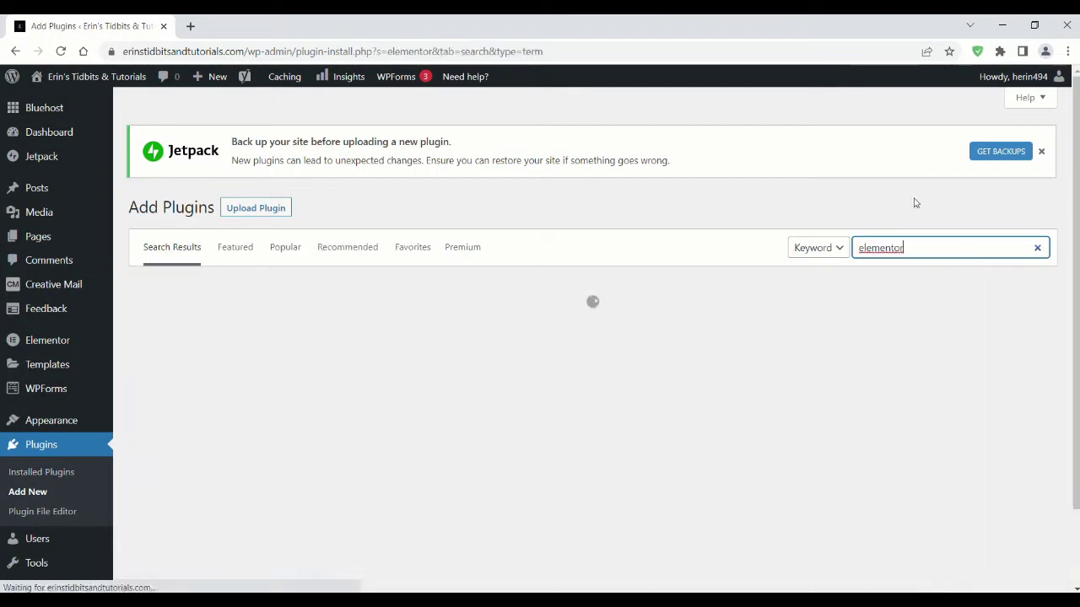
scroll(655, 200, "down", 1)
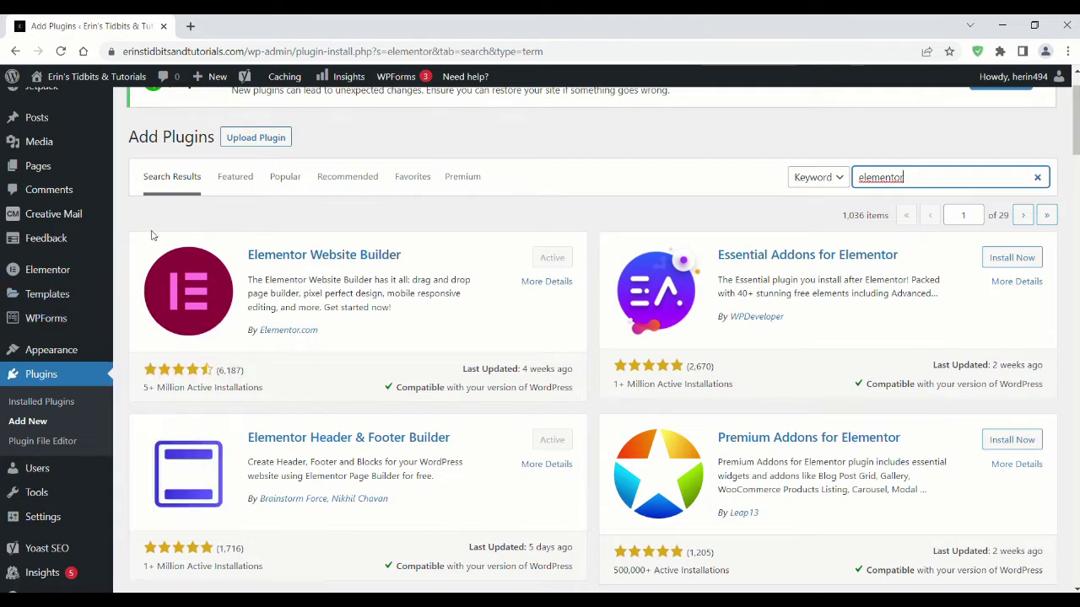
double_click(856, 173)
type("sticky")
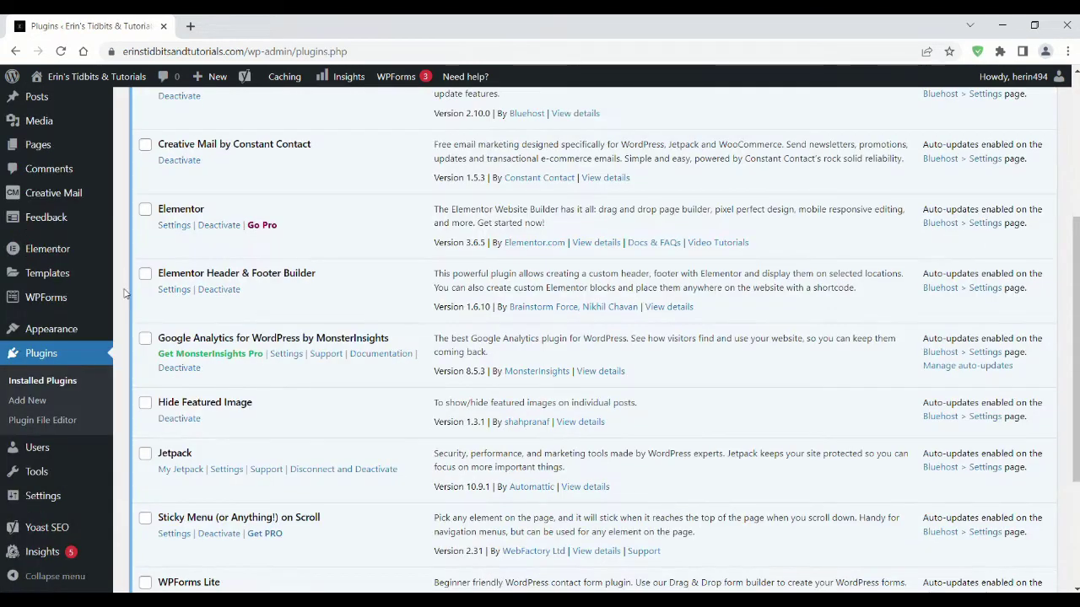
scroll(124, 293, "down", 1)
left_click(142, 421)
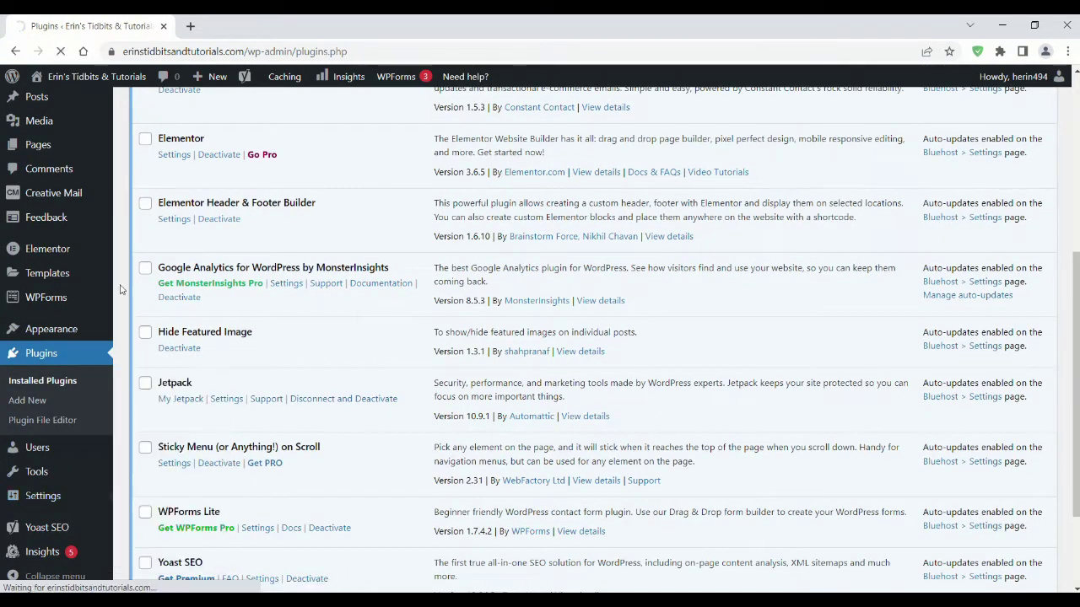
Step: Keep Home as the static homepage and open the Home page in Elementor
left_click(404, 211)
left_click(401, 299)
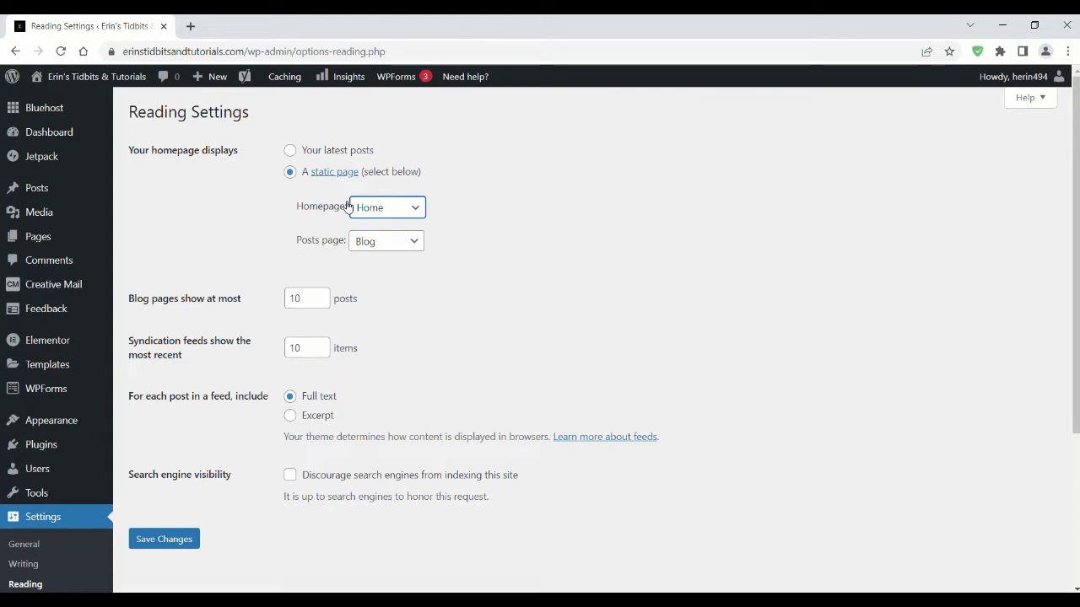
left_click(38, 237)
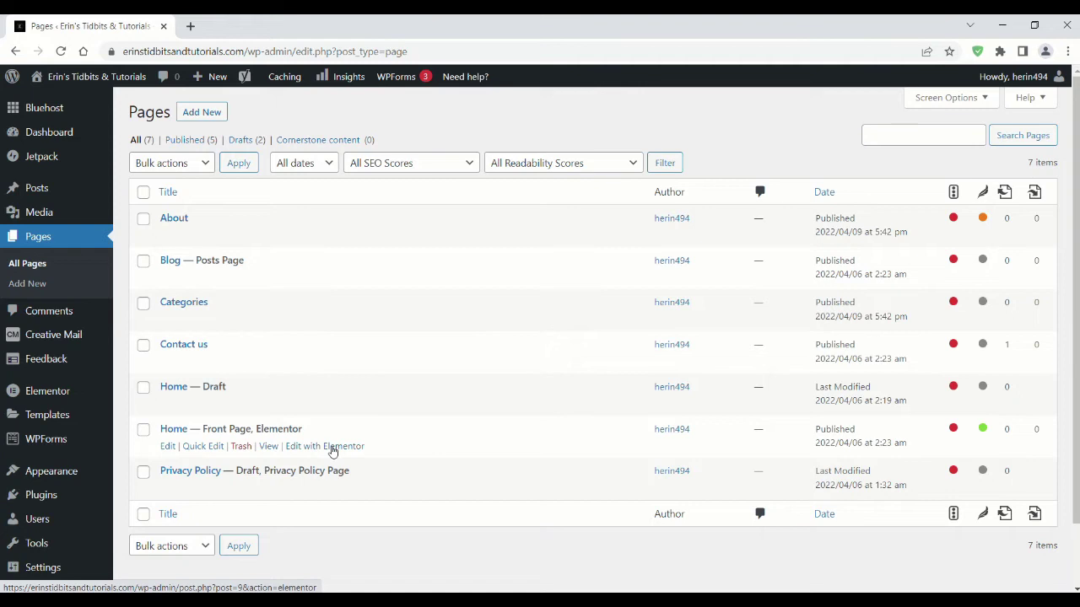
left_click(332, 449)
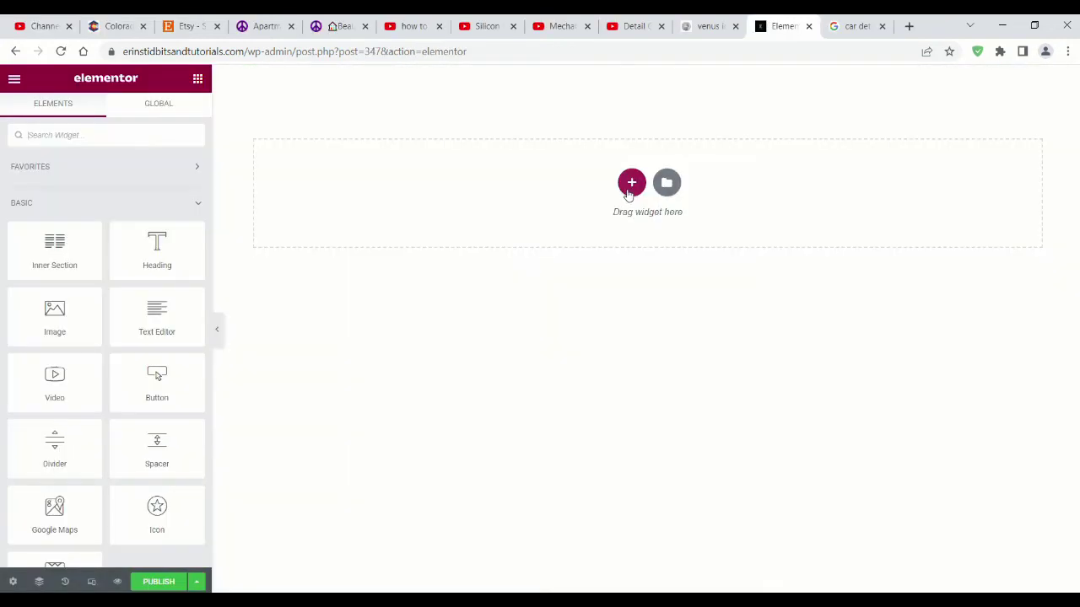
Step: Add a 33/66 section with an Image widget in the left column
left_click(631, 180)
left_click(746, 220)
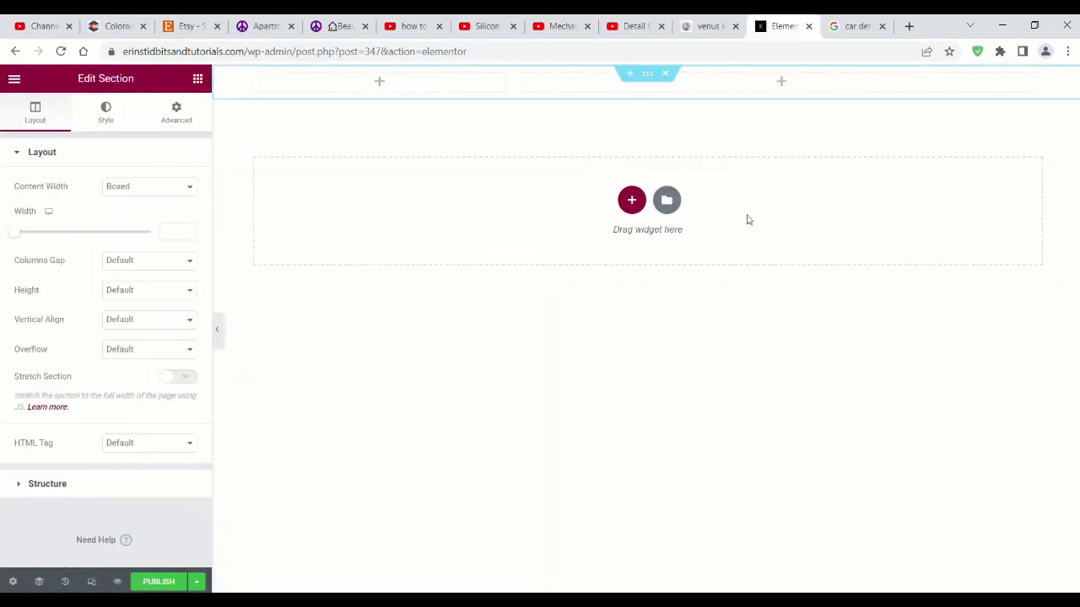
left_click(197, 79)
left_click_drag(54, 314, 344, 108)
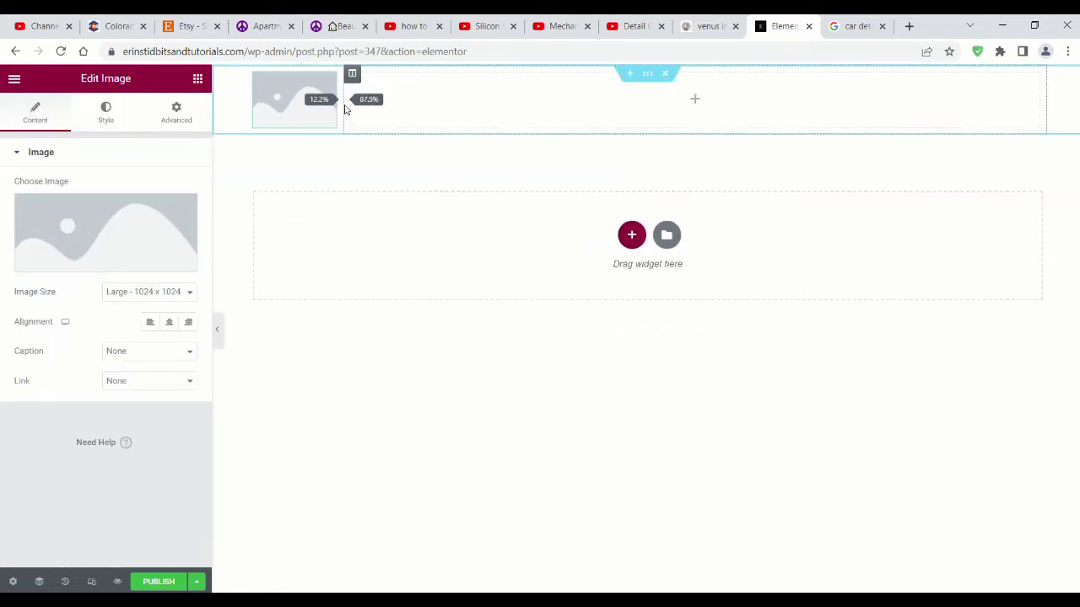
left_click(179, 120)
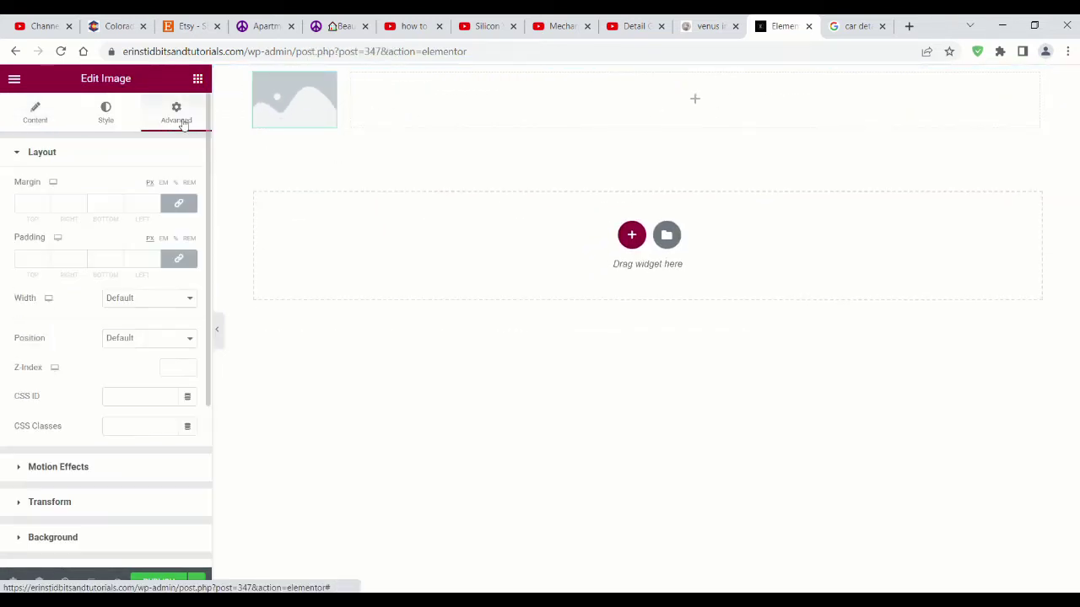
Step: Place a Navigation Menu in the right column, aligned right
left_click(197, 79)
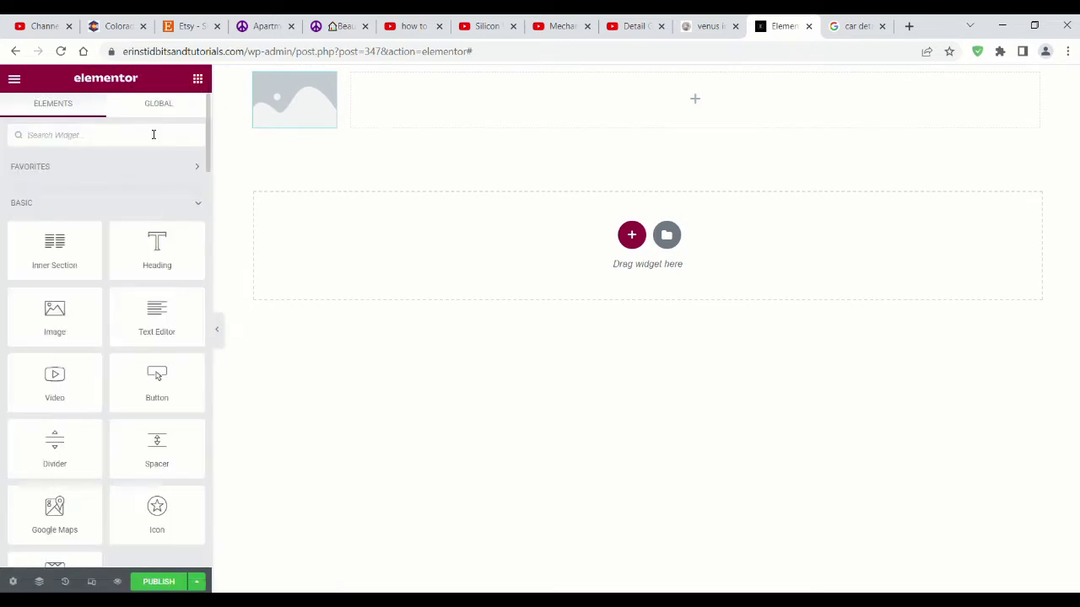
left_click(153, 134)
type("menu")
left_click_drag(157, 226, 523, 100)
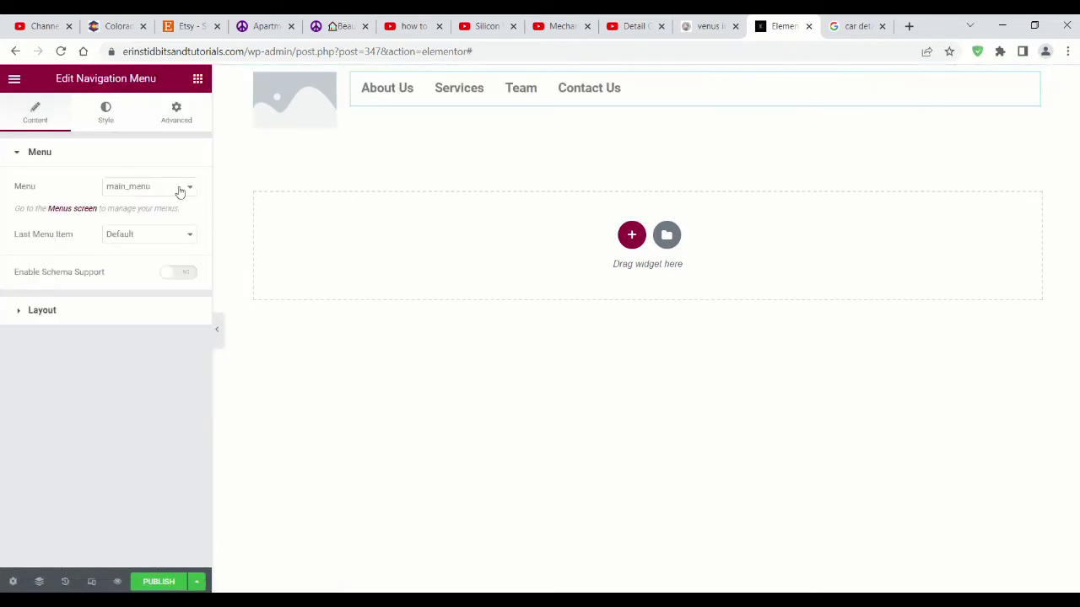
left_click(36, 311)
left_click(170, 253)
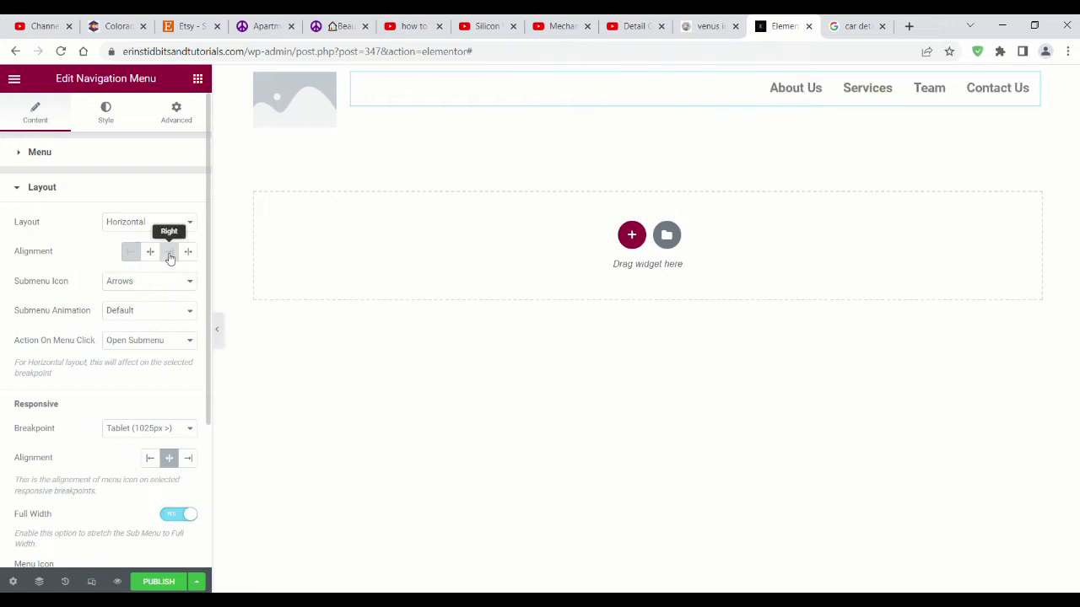
Step: Give the menu 30 vertical padding and black text colour
left_click(134, 121)
left_click_drag(57, 250, 96, 250)
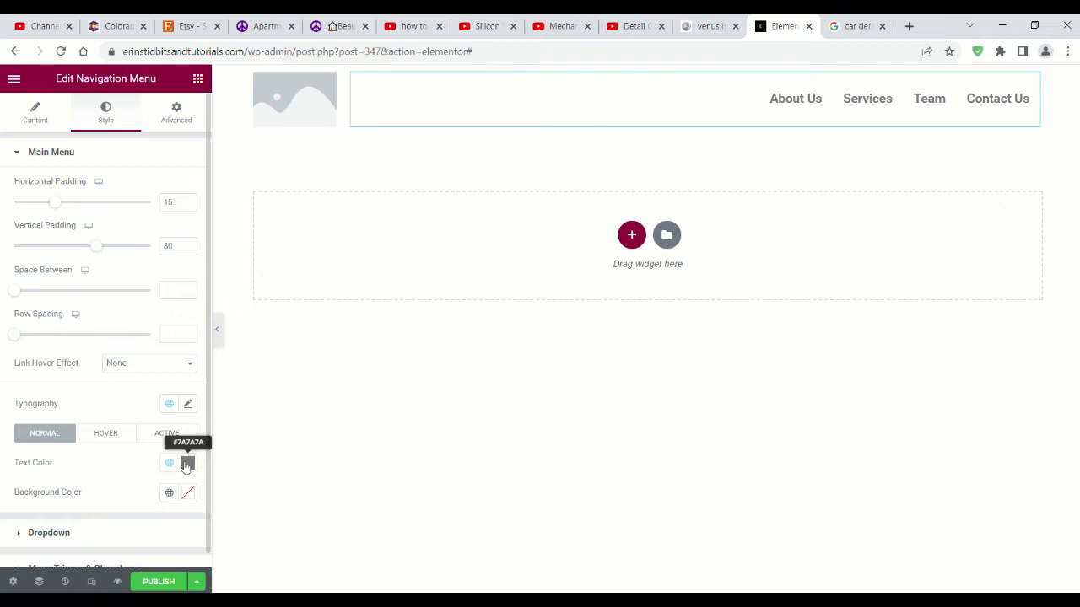
left_click(187, 464)
left_click_drag(123, 340, 25, 383)
left_click(571, 321)
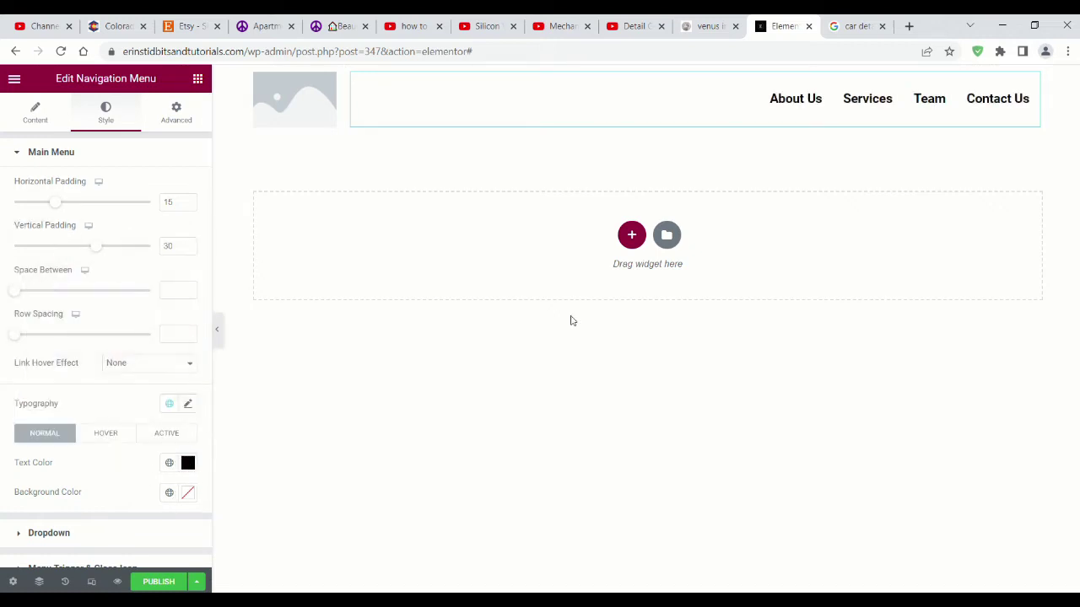
left_click(630, 237)
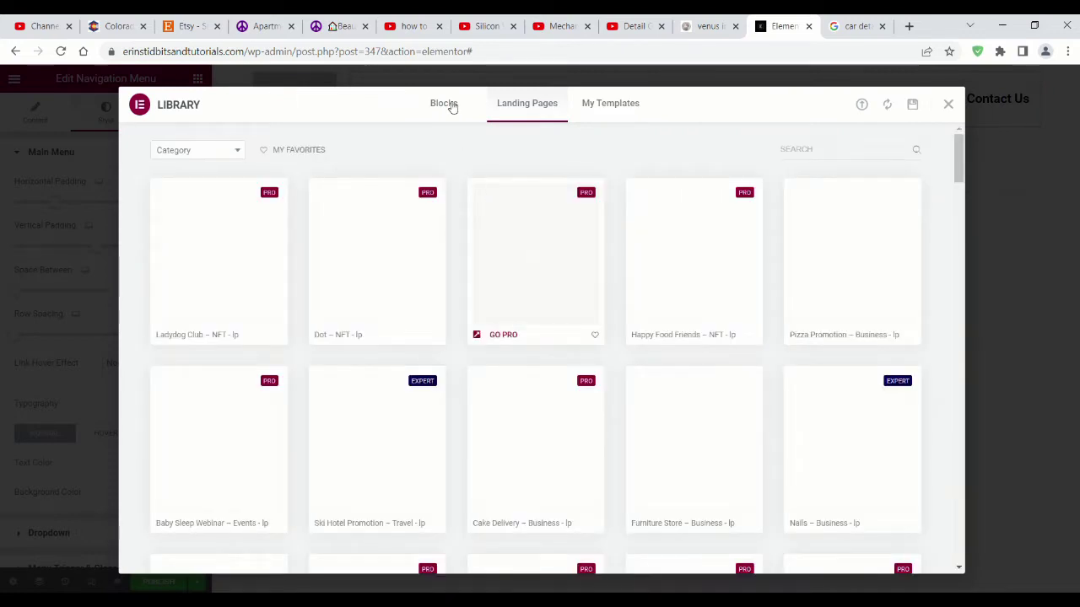
Step: Insert the customer support block from the Hero block category
left_click(447, 104)
left_click(227, 156)
scroll(192, 270, "down", 2)
scroll(190, 274, "down", 1)
left_click(191, 268)
scroll(398, 220, "down", 2)
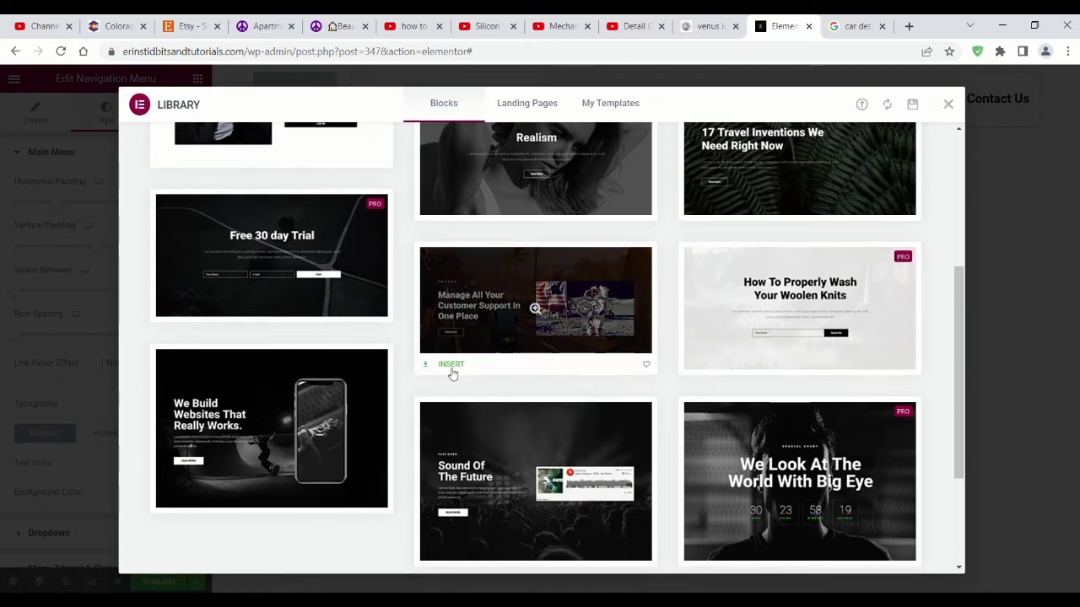
left_click(450, 368)
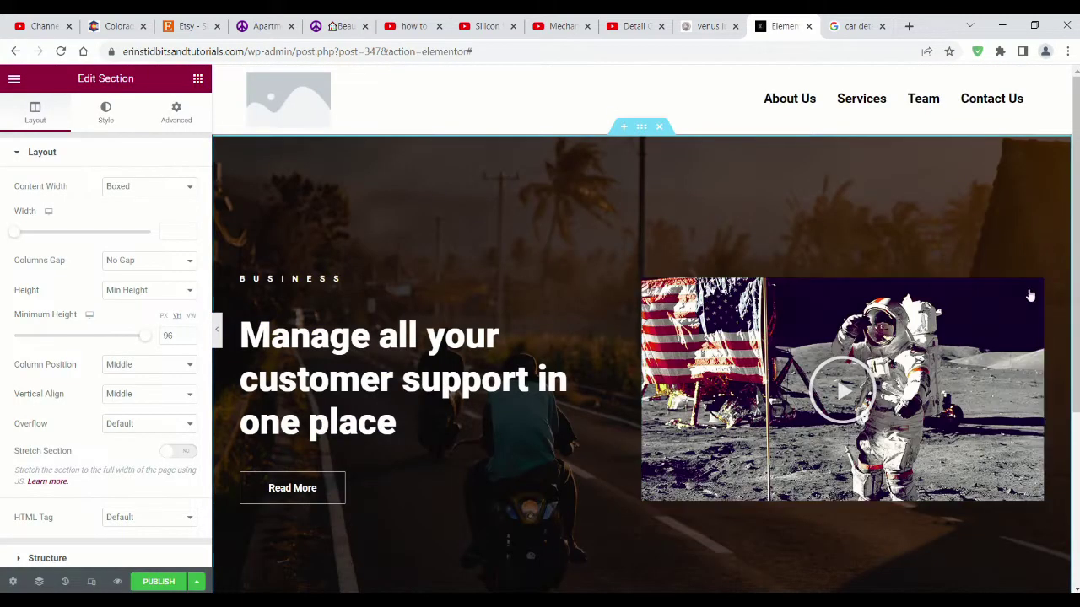
Step: Delete the hero's astronaut image and BUSINESS heading
right_click(1031, 294)
left_click(977, 492)
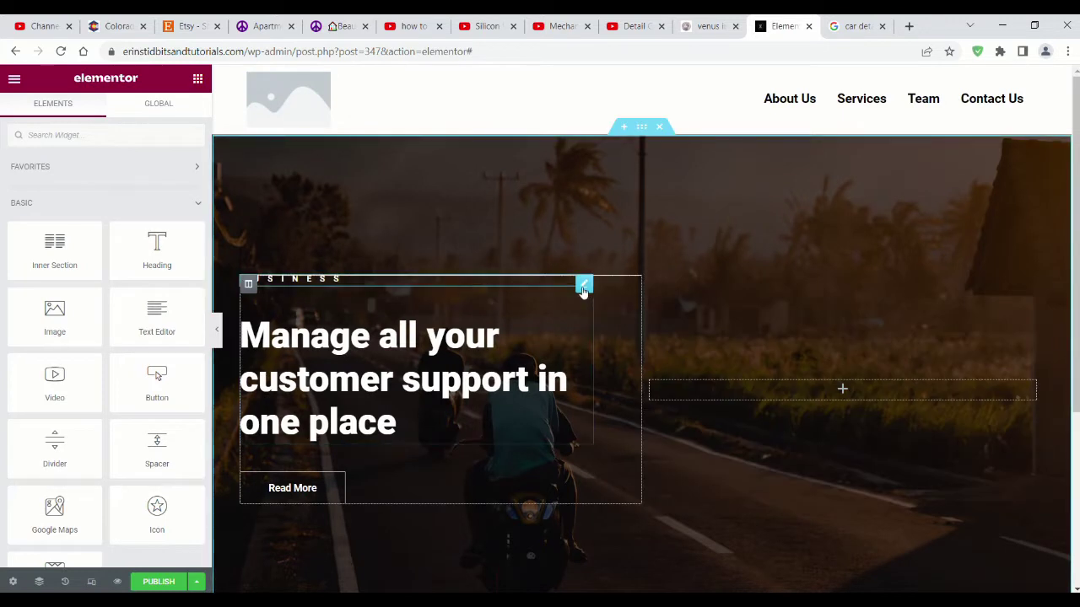
right_click(582, 291)
left_click(616, 491)
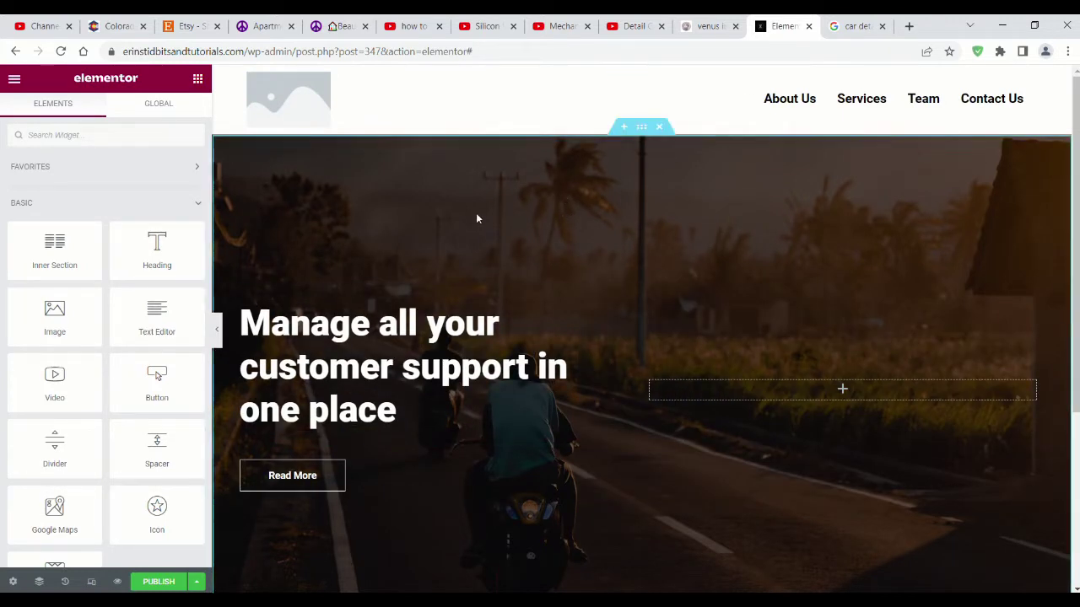
Step: Lower the hero section's background overlay opacity to brighten it
left_click(621, 139)
scroll(110, 253, "down", 2)
left_click(106, 112)
scroll(107, 344, "down", 1)
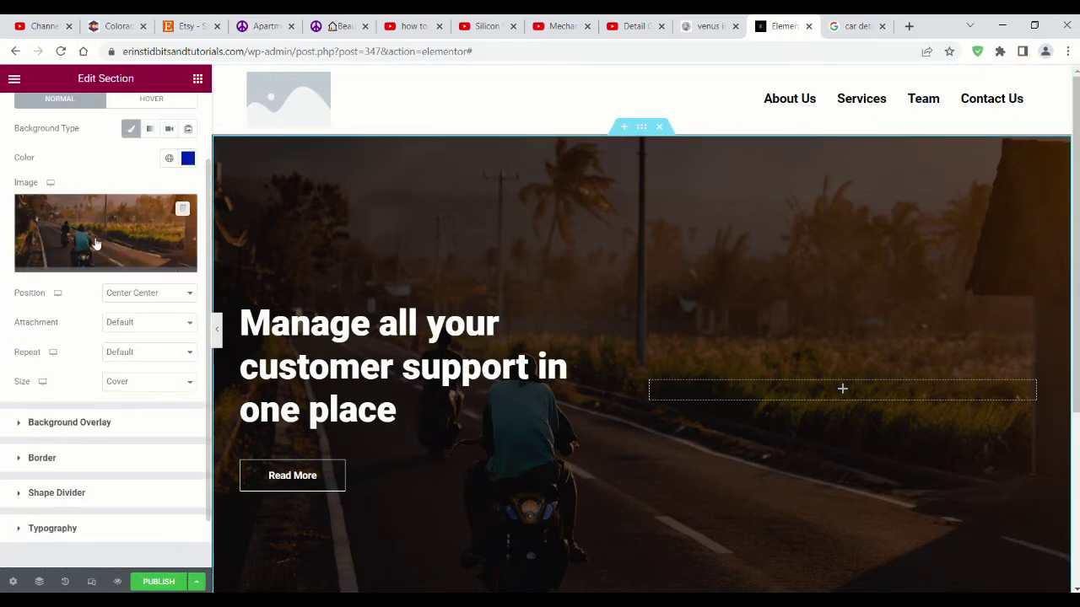
left_click(26, 422)
left_click_drag(99, 432, 40, 431)
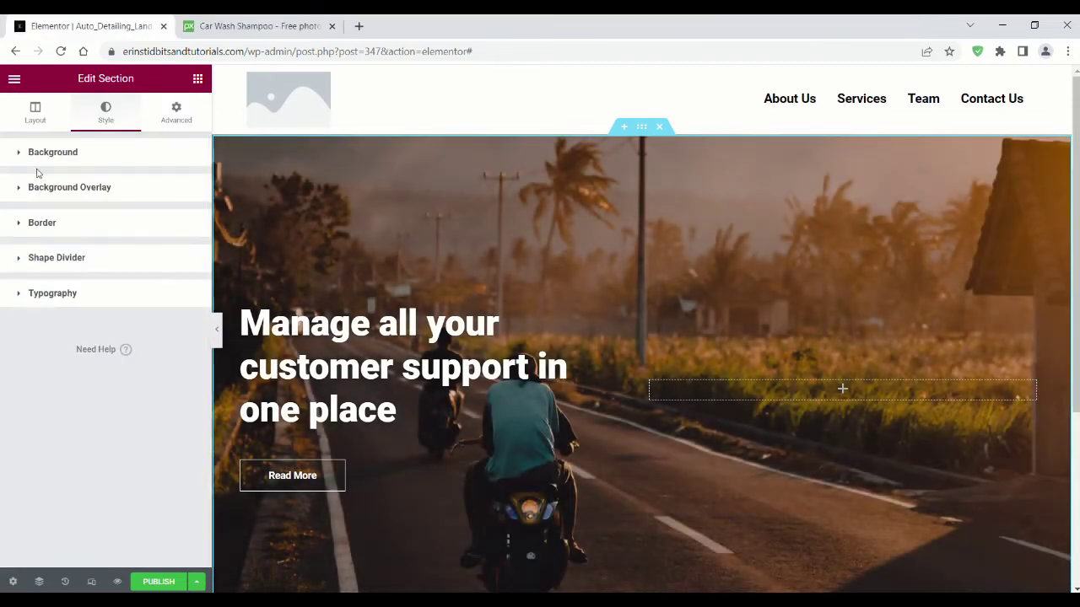
Step: Upload the car-wash photo from Downloads as the hero background image
left_click(31, 153)
left_click(105, 337)
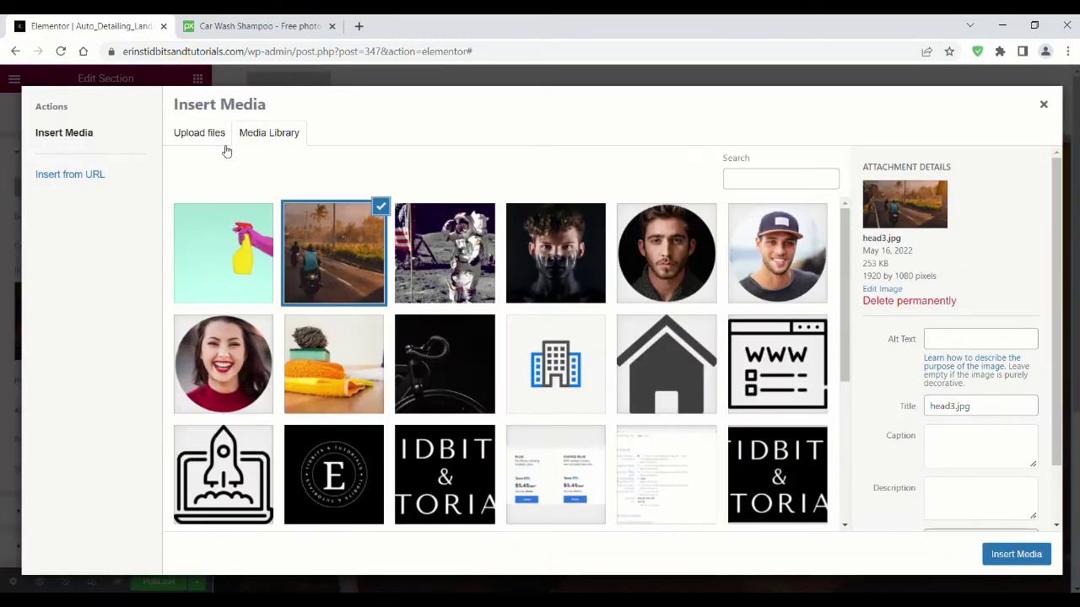
left_click(199, 132)
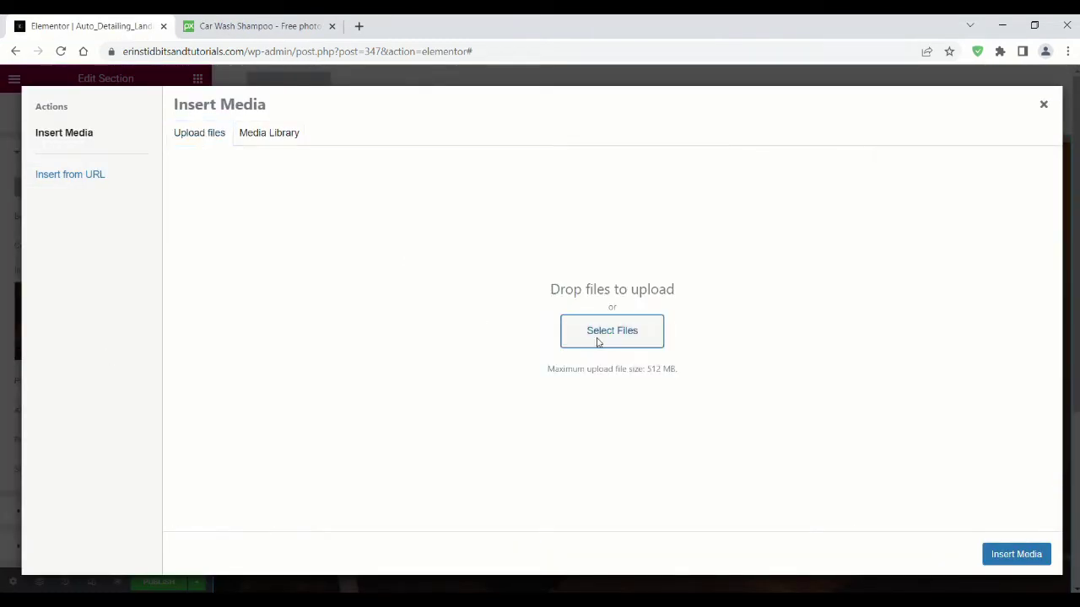
left_click(598, 333)
left_click(62, 140)
left_click(164, 156)
left_click(666, 520)
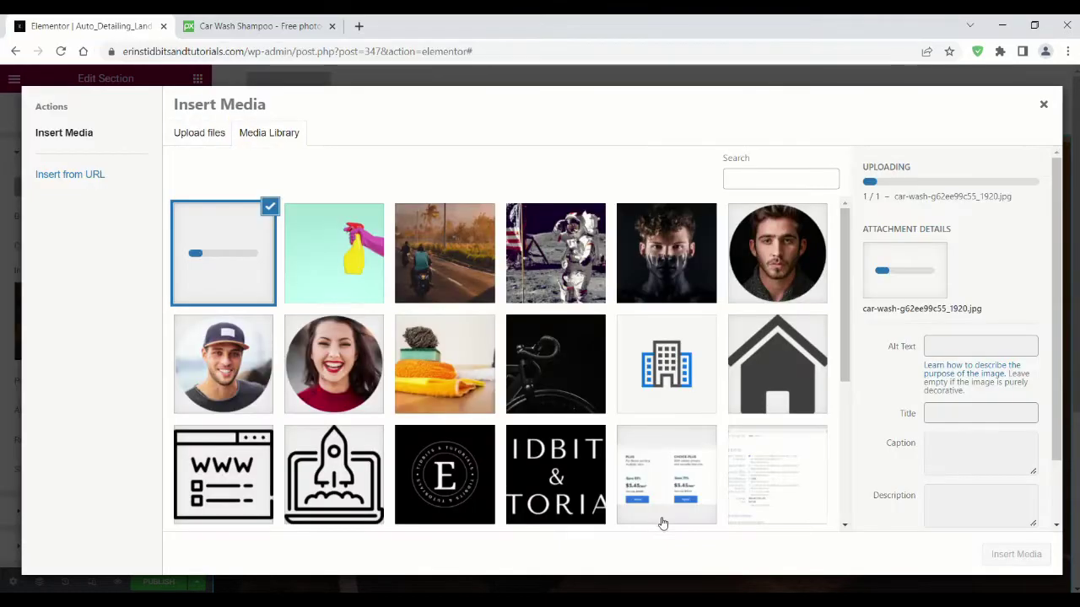
left_click(1025, 556)
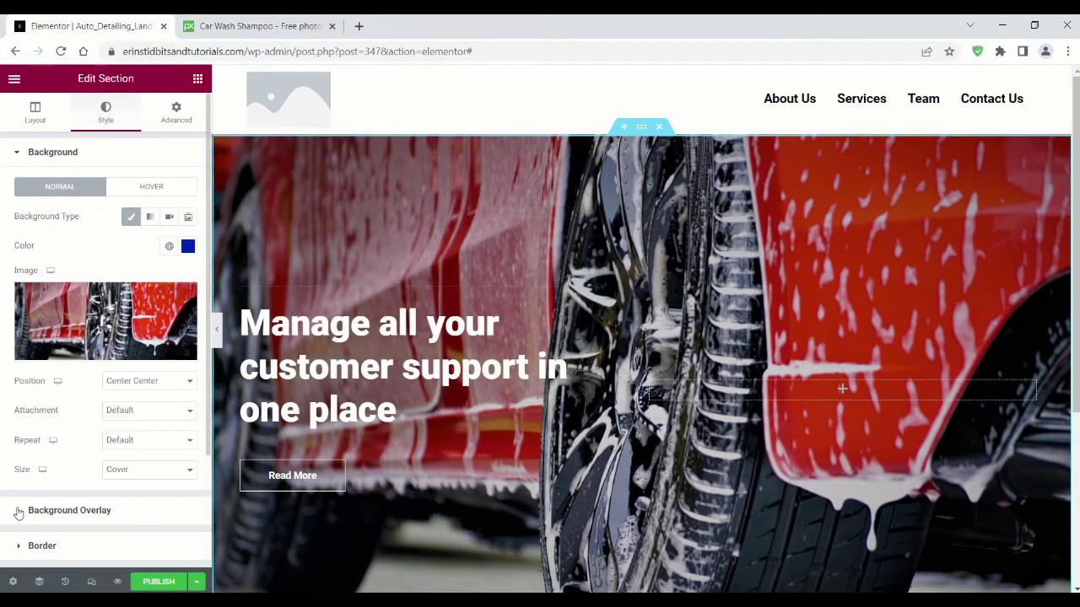
Step: Raise the overlay opacity to 0.46 and set the background size to Contain
left_click(18, 511)
left_click_drag(51, 351, 86, 347)
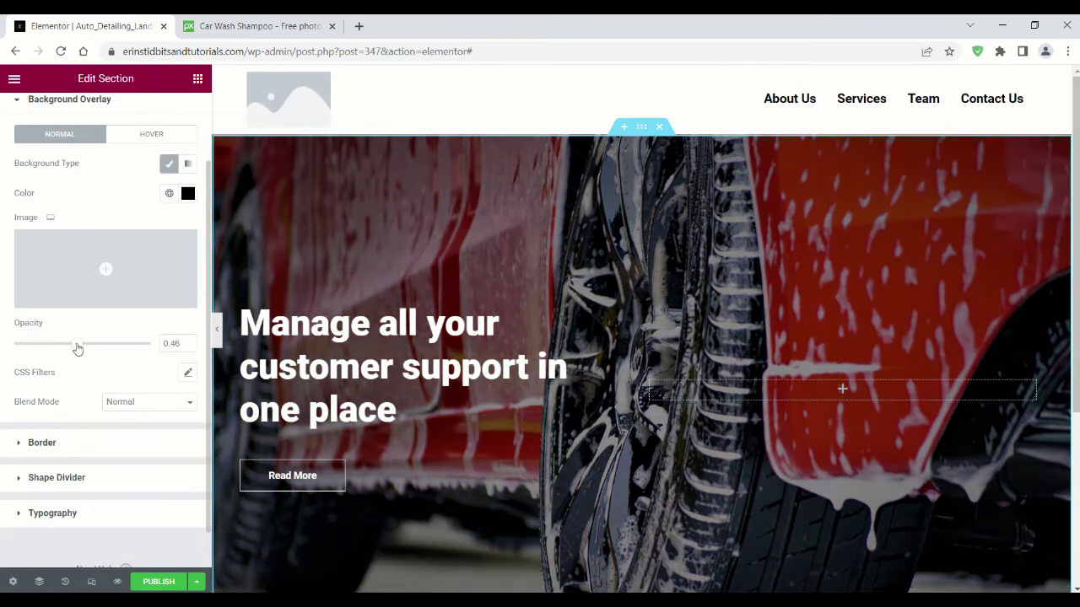
scroll(103, 197, "up", 2)
left_click(34, 154)
left_click(149, 469)
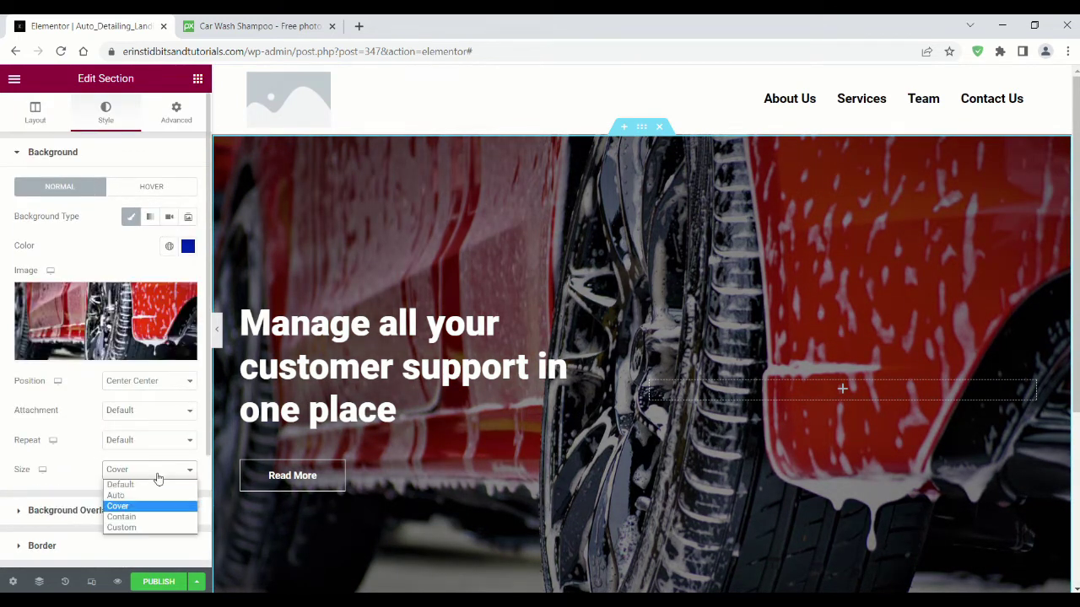
left_click(152, 514)
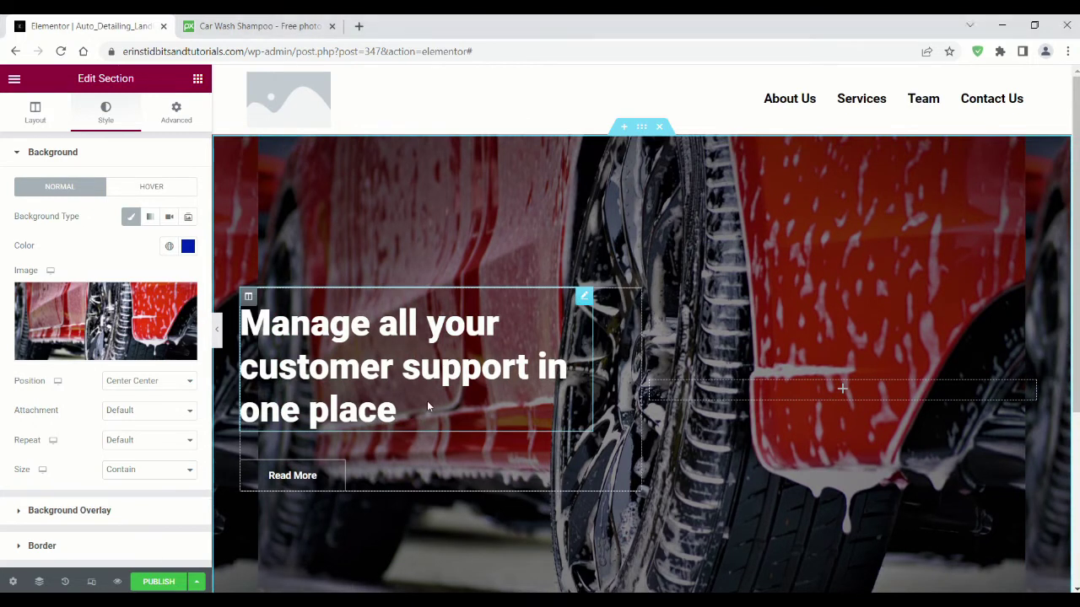
left_click(427, 400)
left_click_drag(44, 213, 20, 205)
Step: Retitle the hero heading 'WaterWorks Car Detail Center'
type("WaterWo")
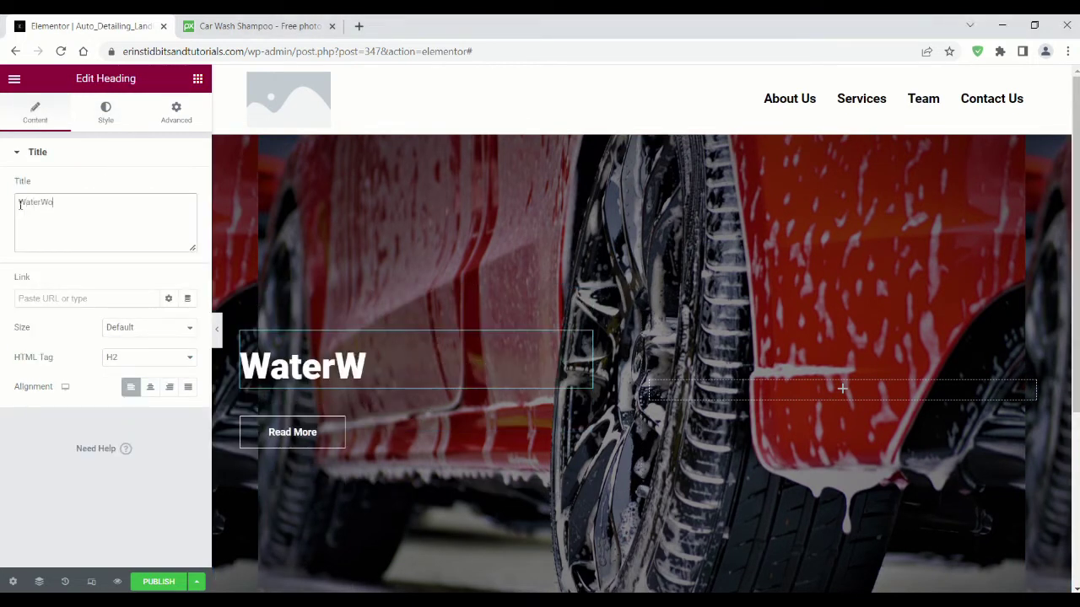
type("rks Car Detail Center")
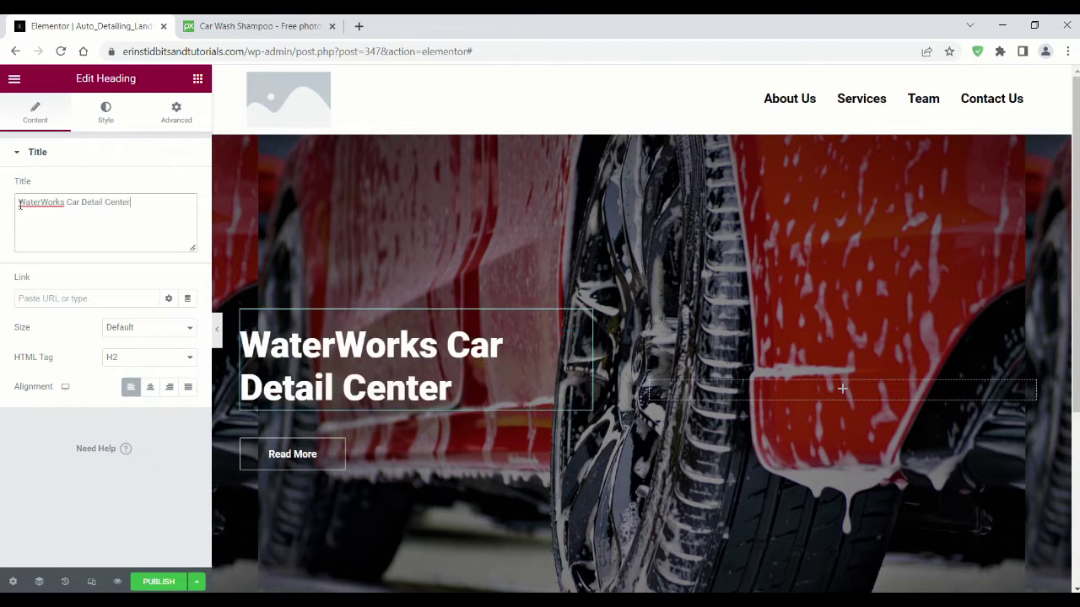
Step: Add a Text Editor below the heading reading 'We are dedicated to providing…'
left_click(197, 79)
left_click_drag(154, 312, 352, 432)
left_click_drag(152, 403, 16, 281)
type("We are dedic")
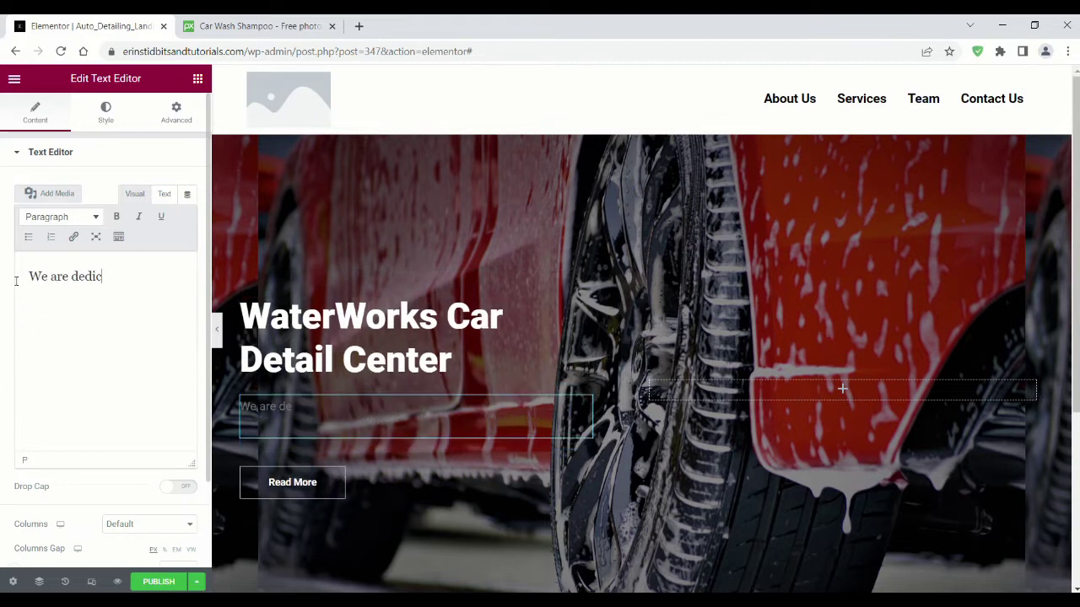
type("ated to providing you the best detail available.")
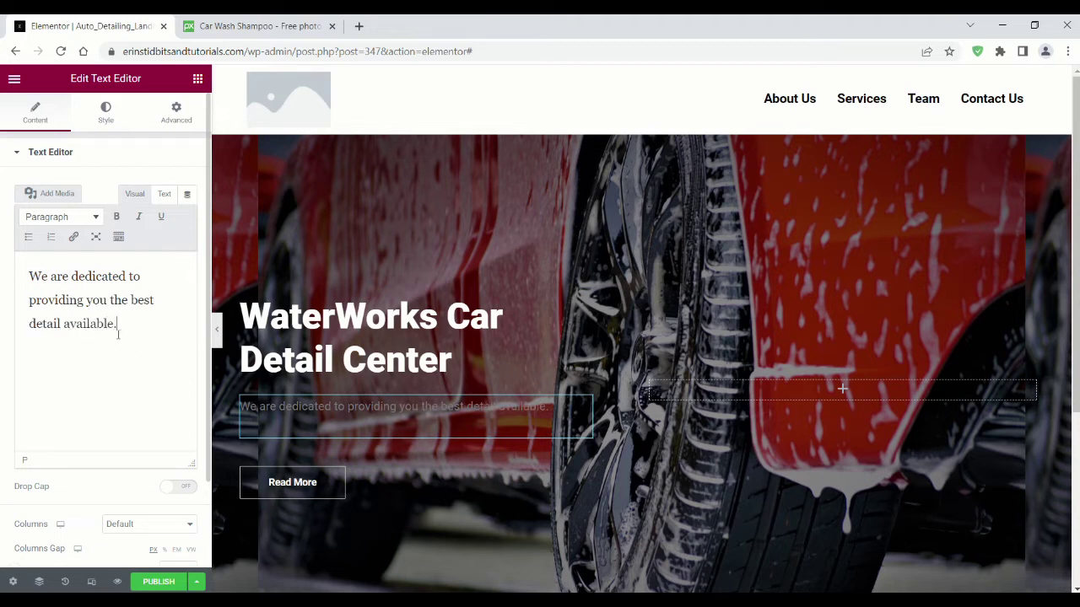
Step: Make the paragraph text white (#FFFFFF) with font size 20
left_click(105, 114)
left_click(187, 215)
left_click_drag(116, 325, 32, 275)
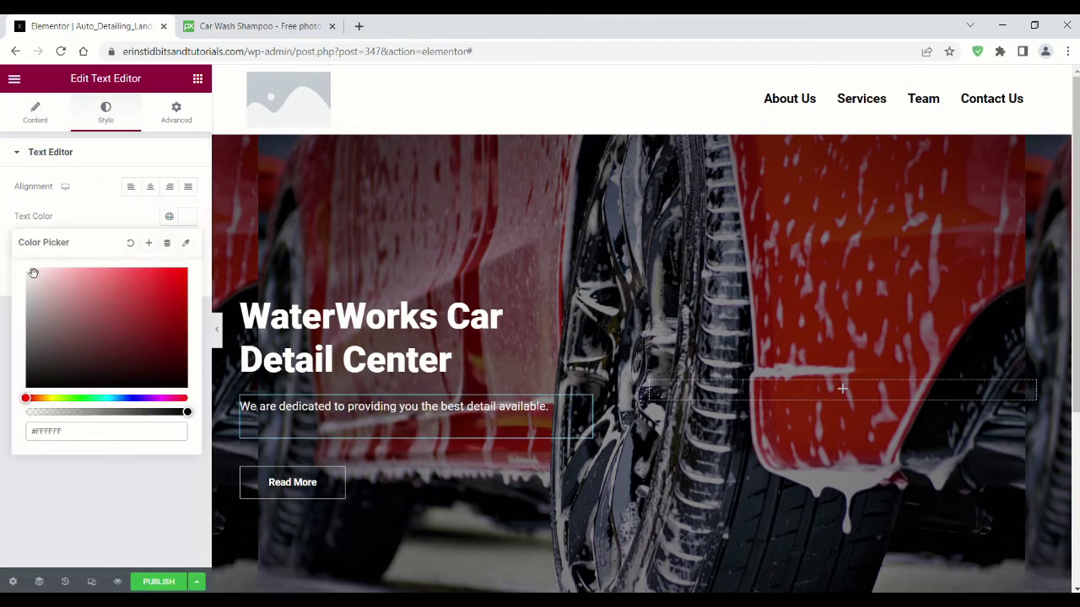
left_click(188, 215)
left_click(187, 245)
left_click_drag(55, 357, 36, 357)
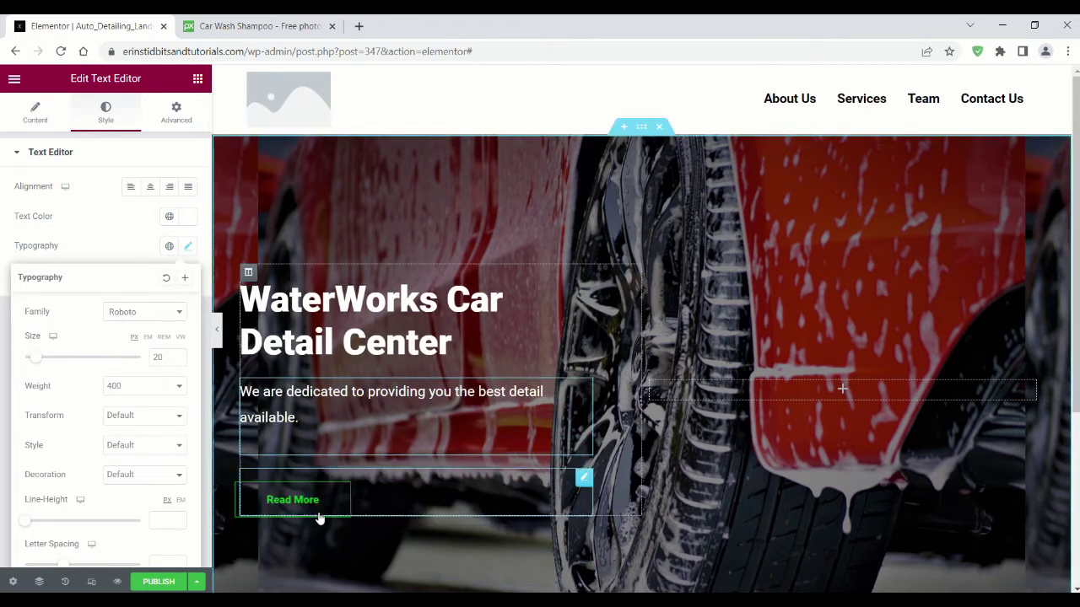
Step: Relabel the hero button 'Book Now' and link it to a mailto e-mail address
left_click(325, 511)
left_click_drag(147, 217, 96, 217)
type("Book Now")
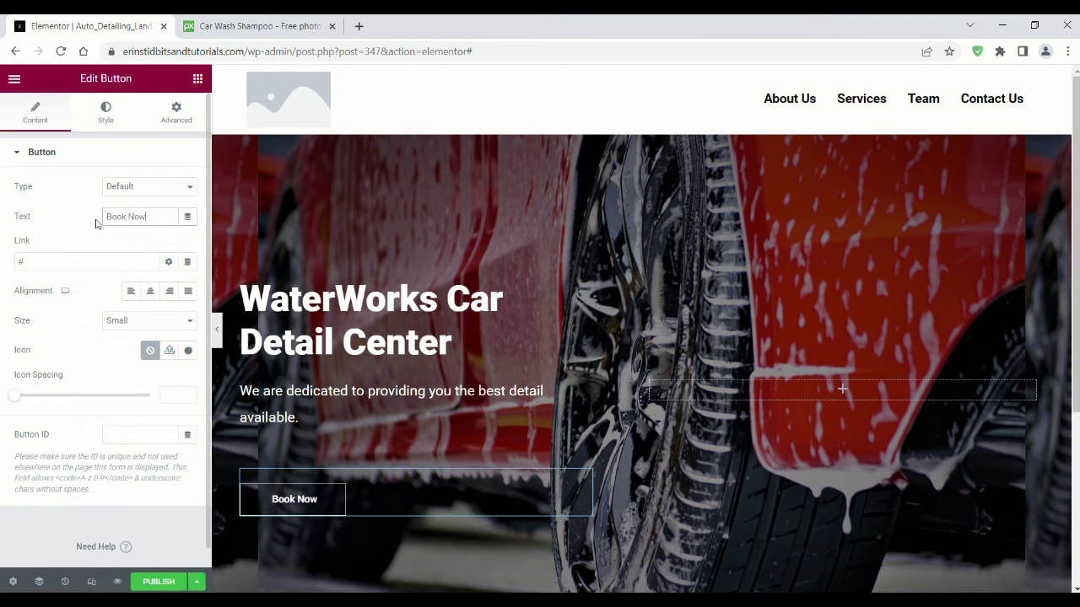
left_click(91, 265)
type("mailto")
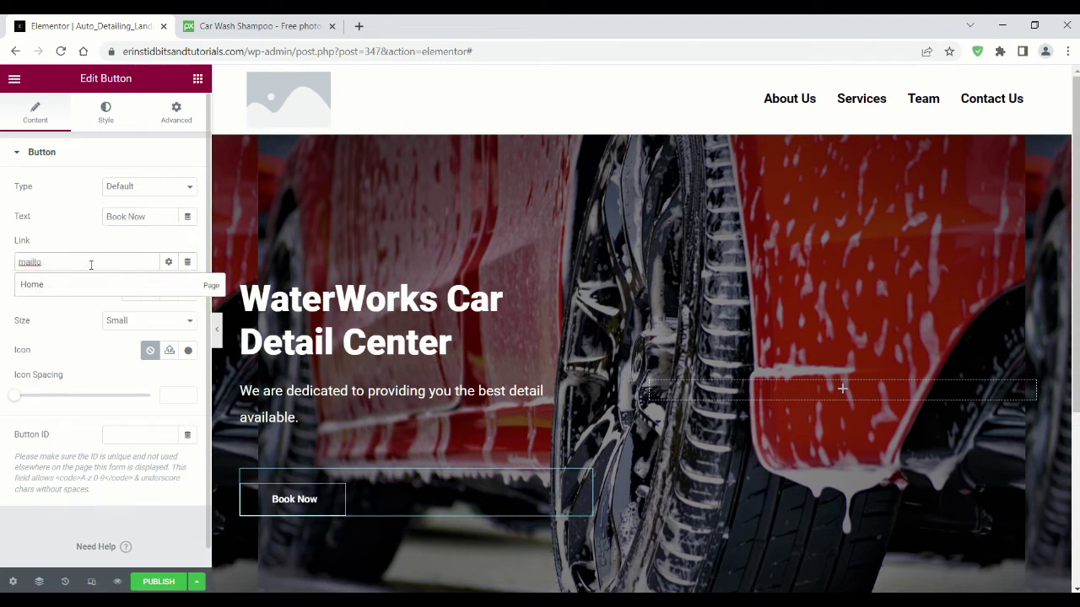
type(":youremail@email.com")
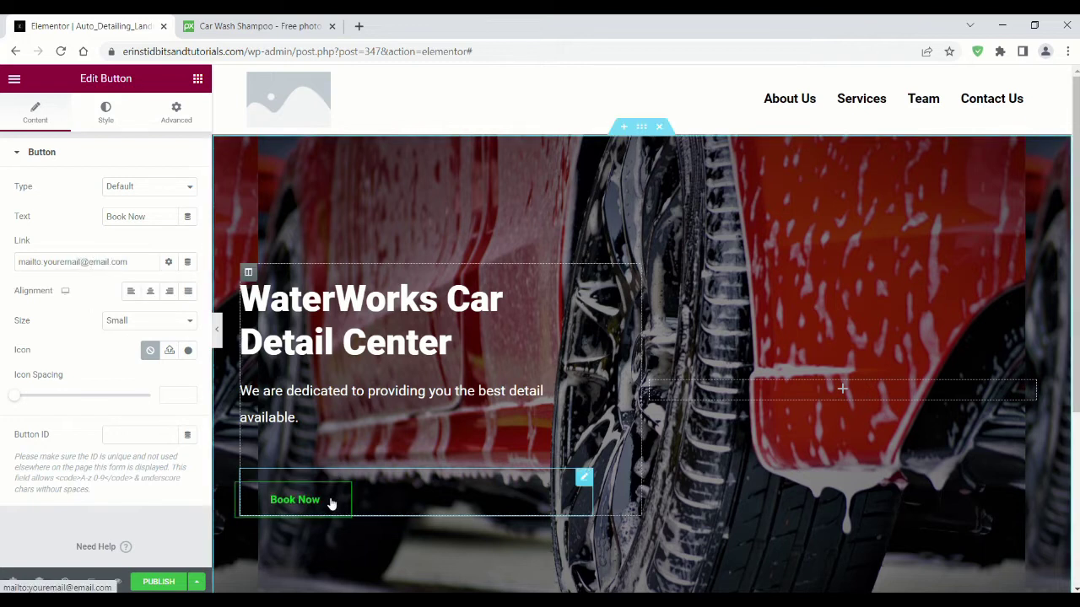
Step: Set the button's hover text colour to red and hover border colour to white
left_click(105, 114)
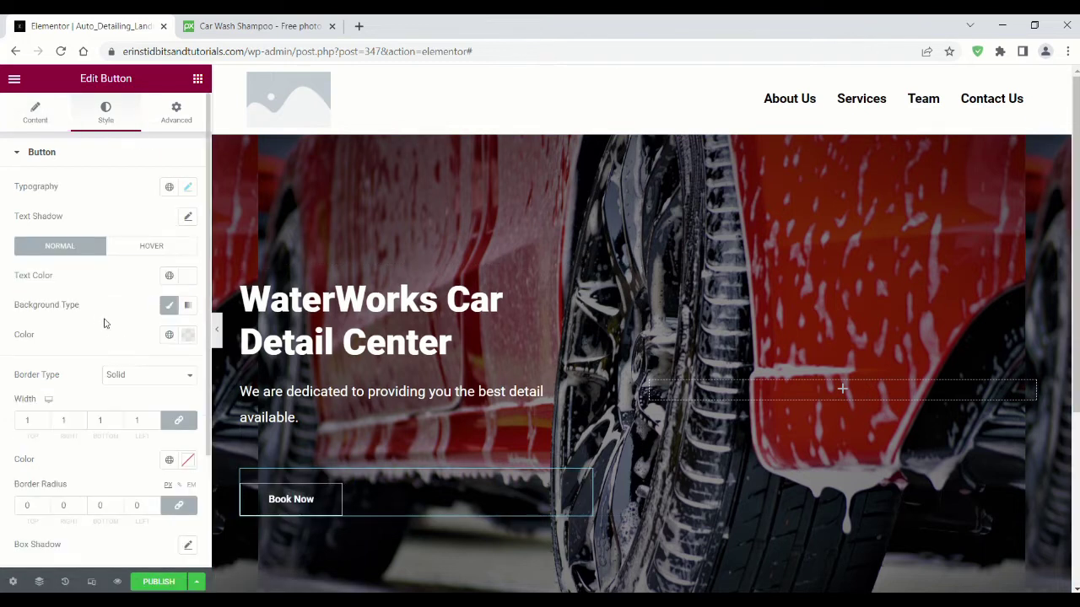
left_click(143, 247)
left_click(188, 275)
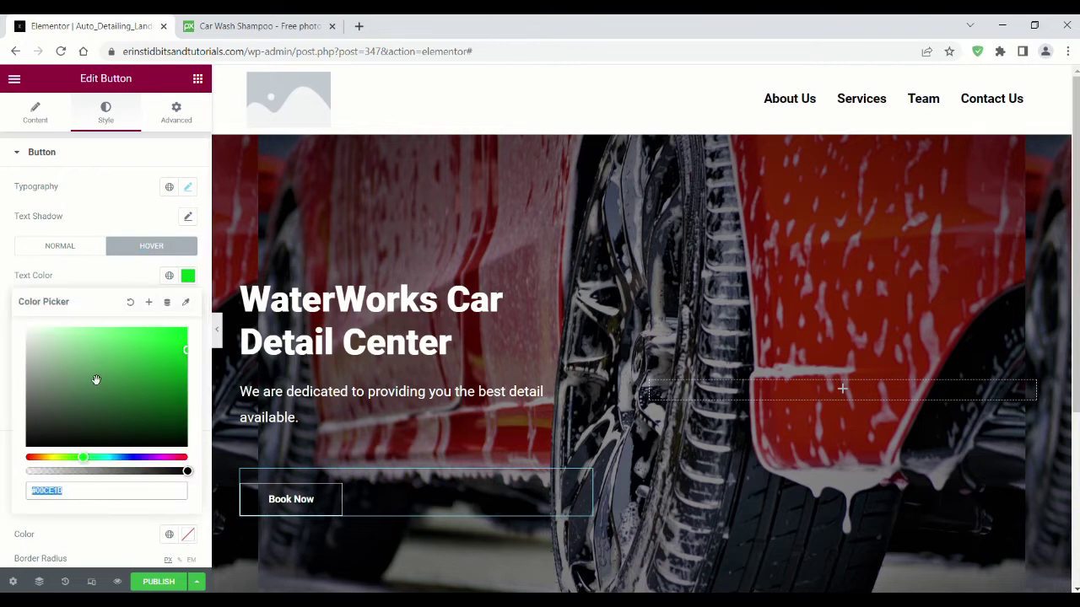
left_click_drag(86, 466, 28, 459)
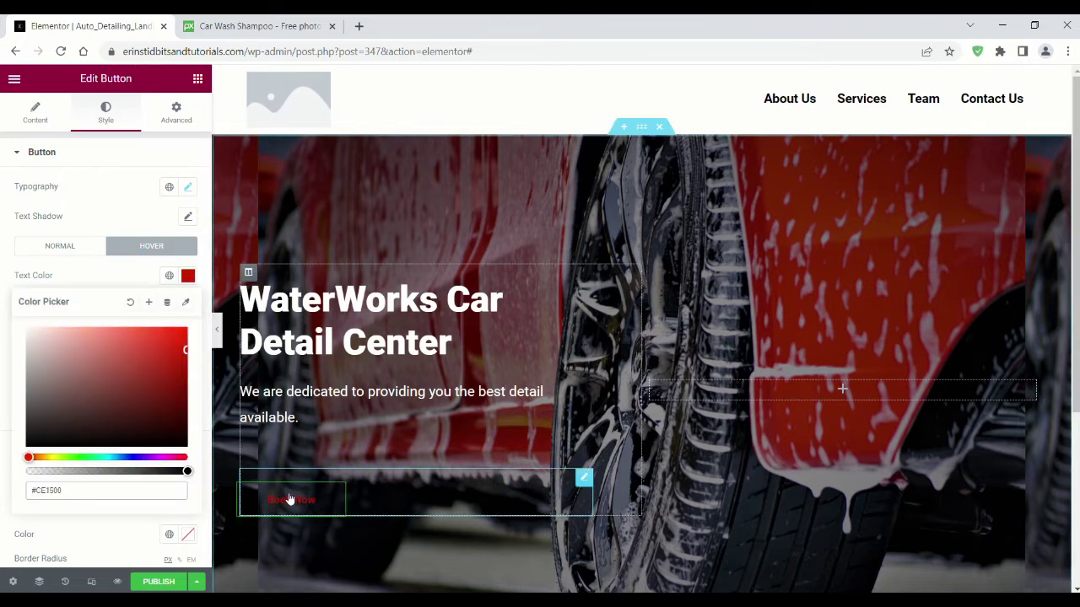
left_click(132, 291)
left_click(187, 363)
left_click(94, 226)
left_click_drag(84, 295, 24, 296)
left_click(28, 168)
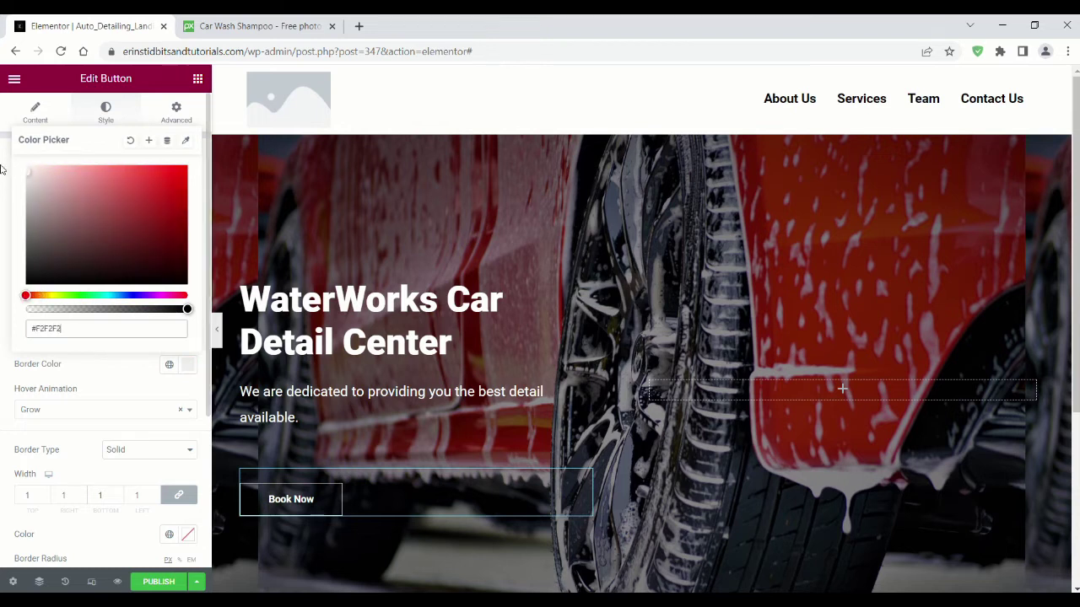
left_click(291, 498)
scroll(591, 338, "down", 3)
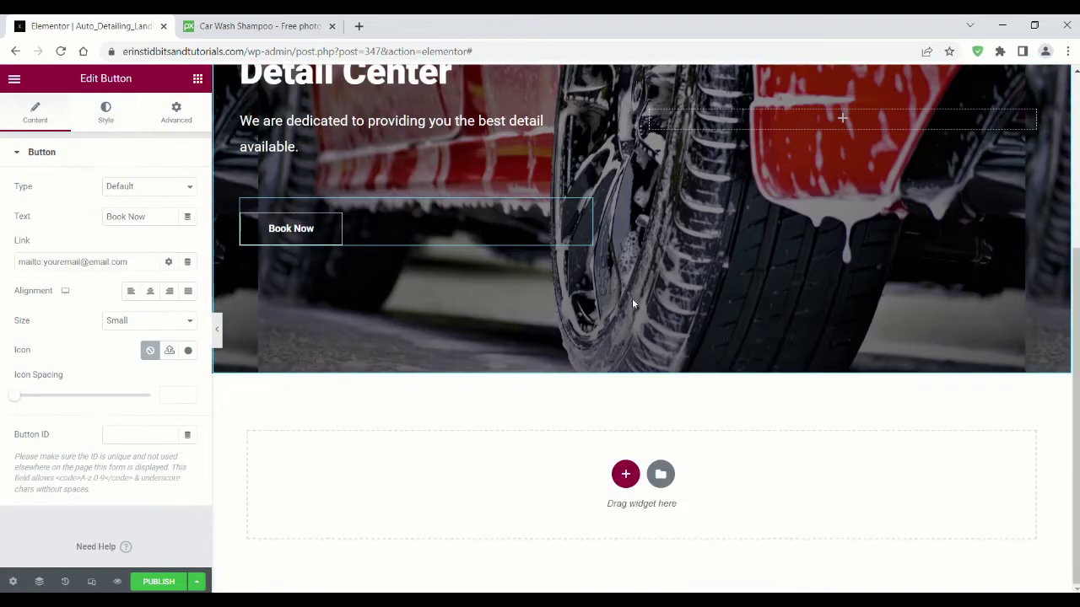
Step: Insert the dark 'Our Services' block from the Services category below the hero
left_click(660, 475)
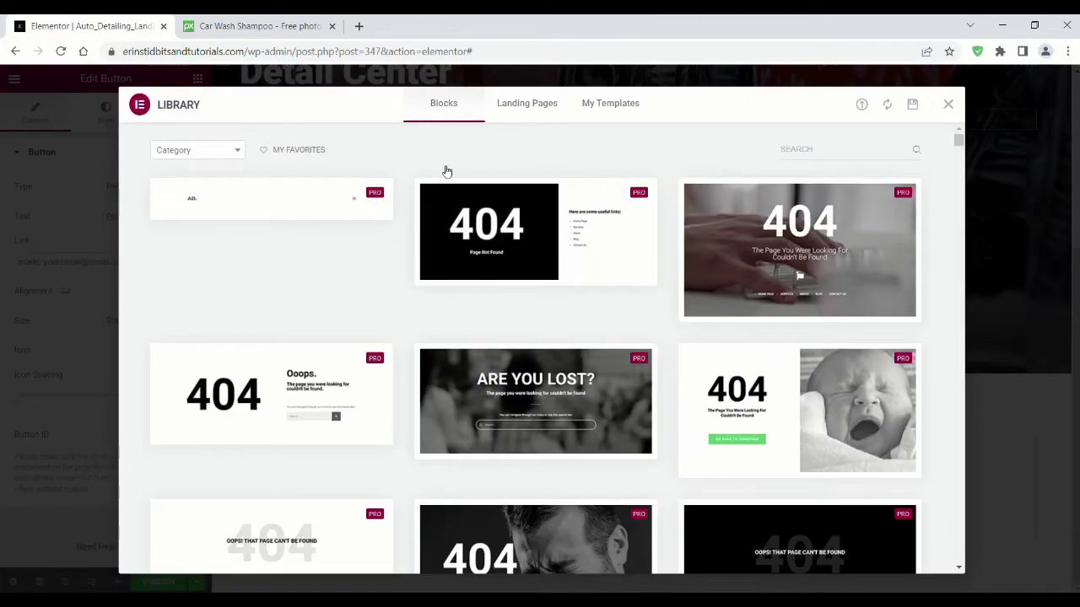
left_click(202, 150)
left_click(190, 277)
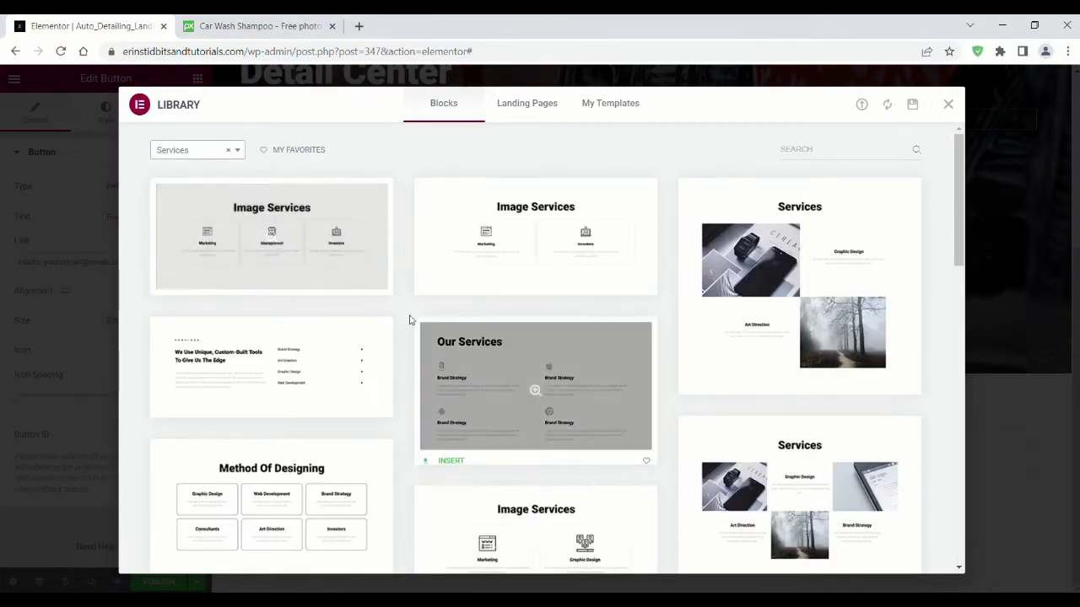
scroll(405, 312, "down", 6)
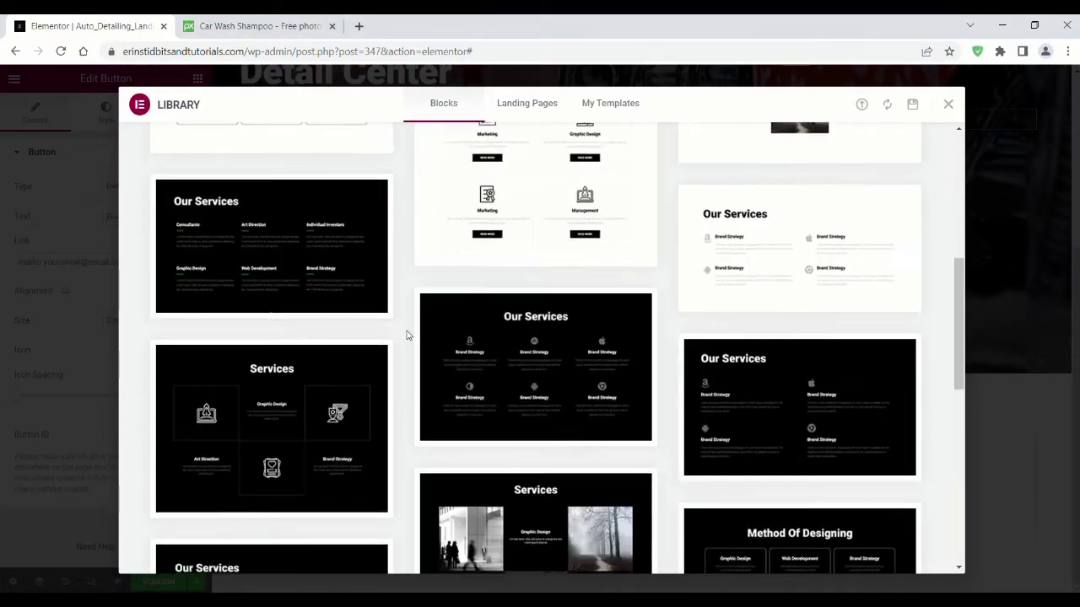
scroll(413, 319, "up", 2)
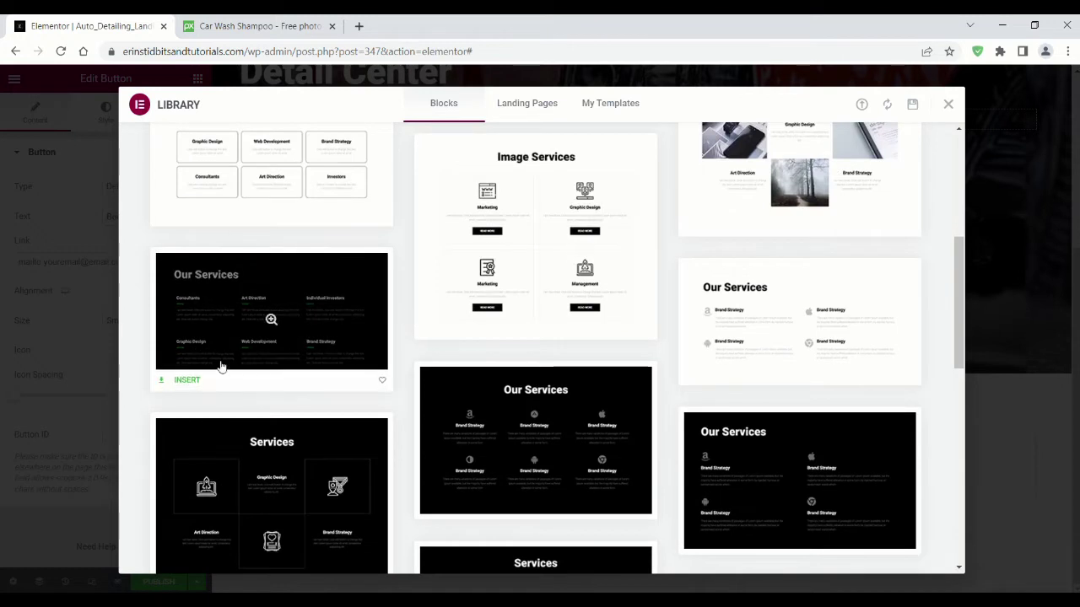
left_click(188, 381)
scroll(411, 300, "down", 1)
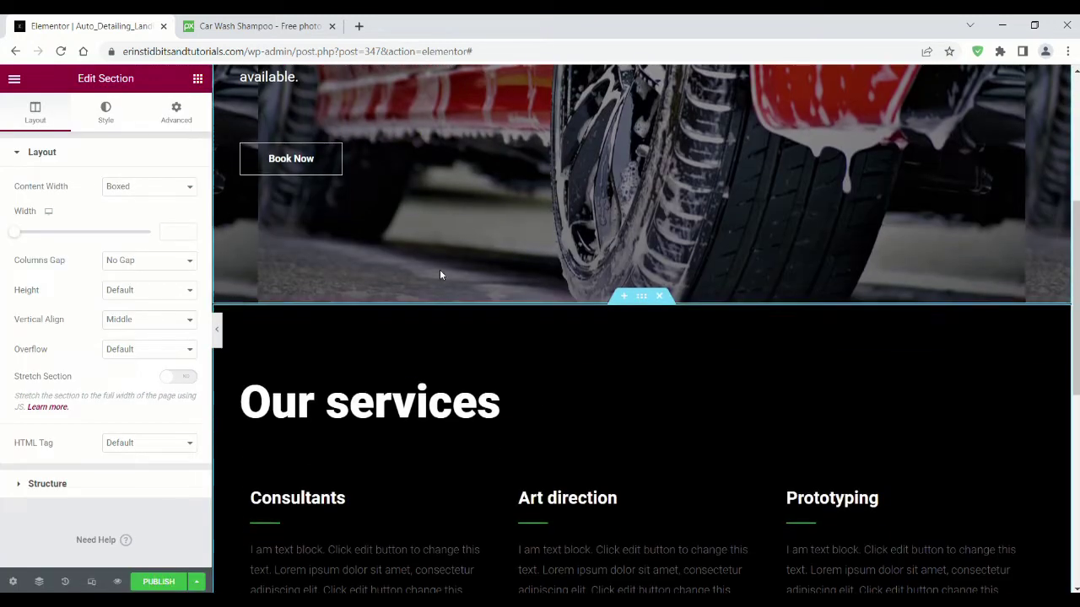
Step: Centre the Our services heading and rename Consultants to 'Deluxe Package'
left_click(512, 402)
left_click(151, 388)
scroll(444, 301, "down", 3)
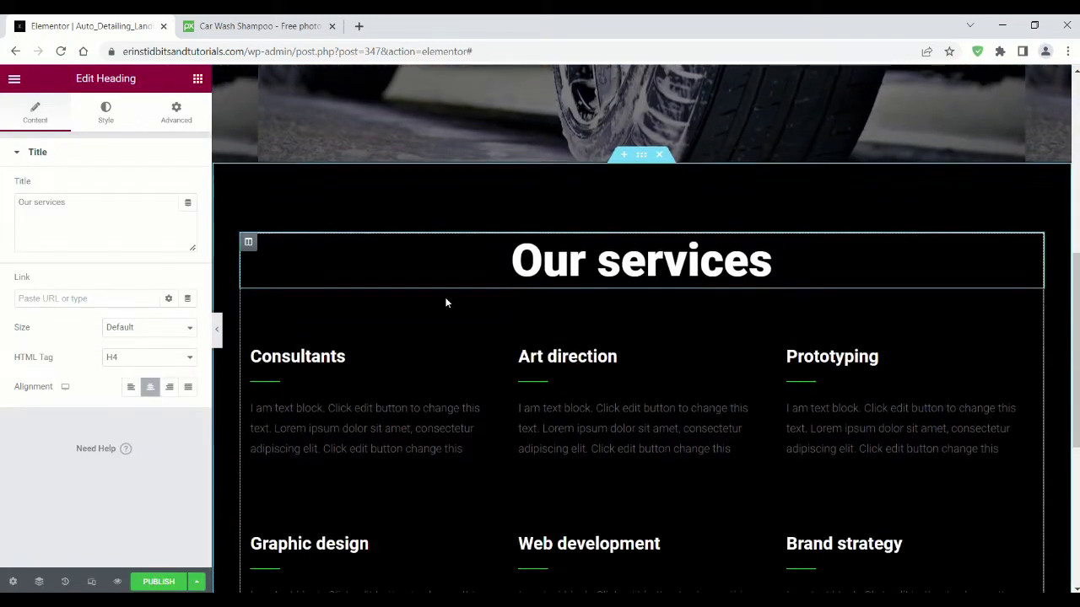
left_click(337, 287)
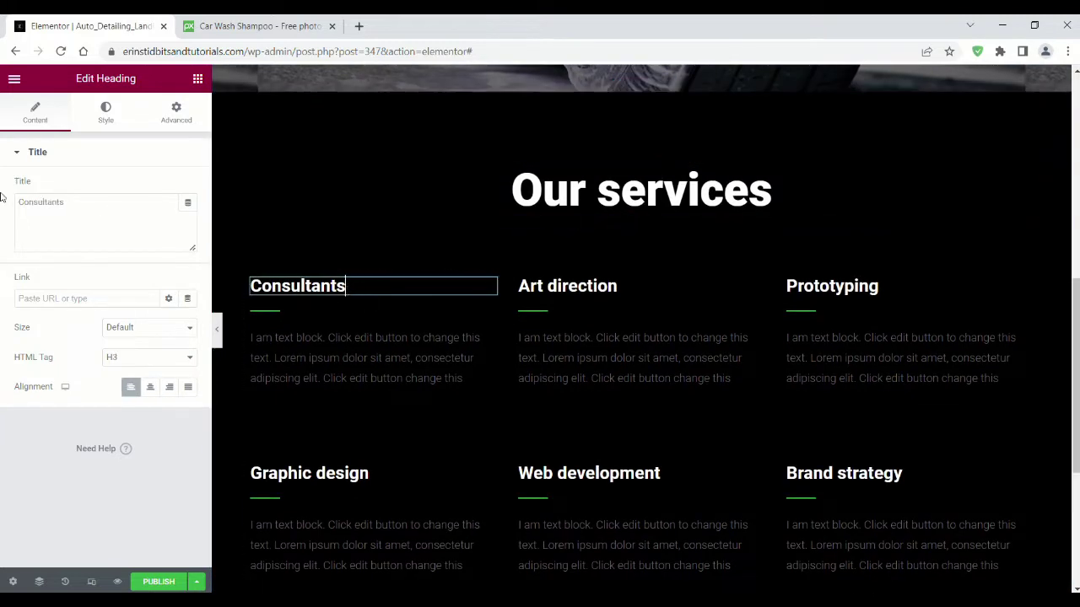
left_click_drag(89, 221, 32, 205)
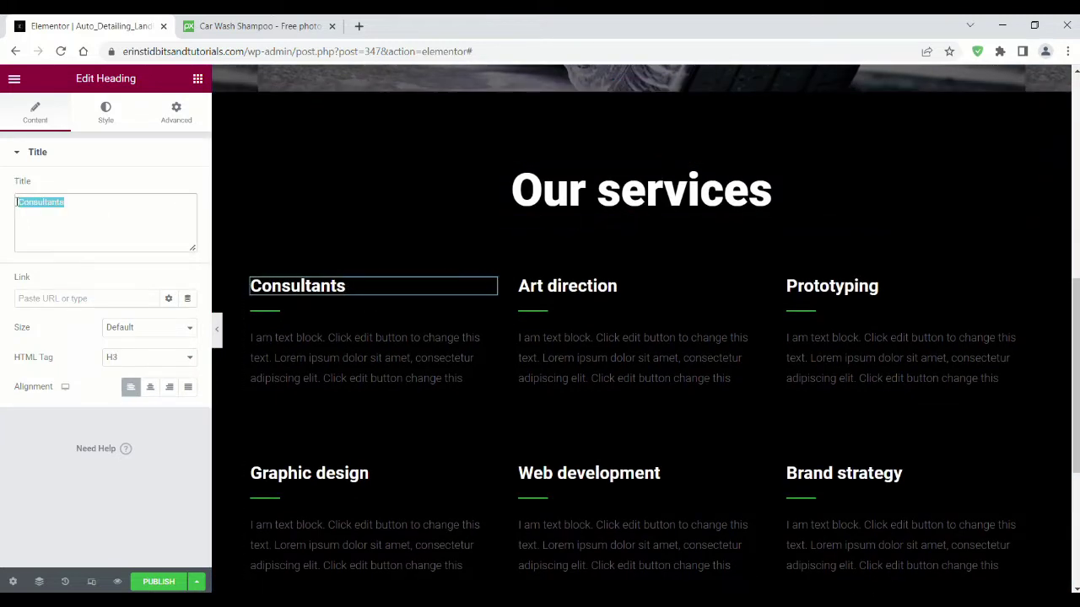
type("Deluxe Package")
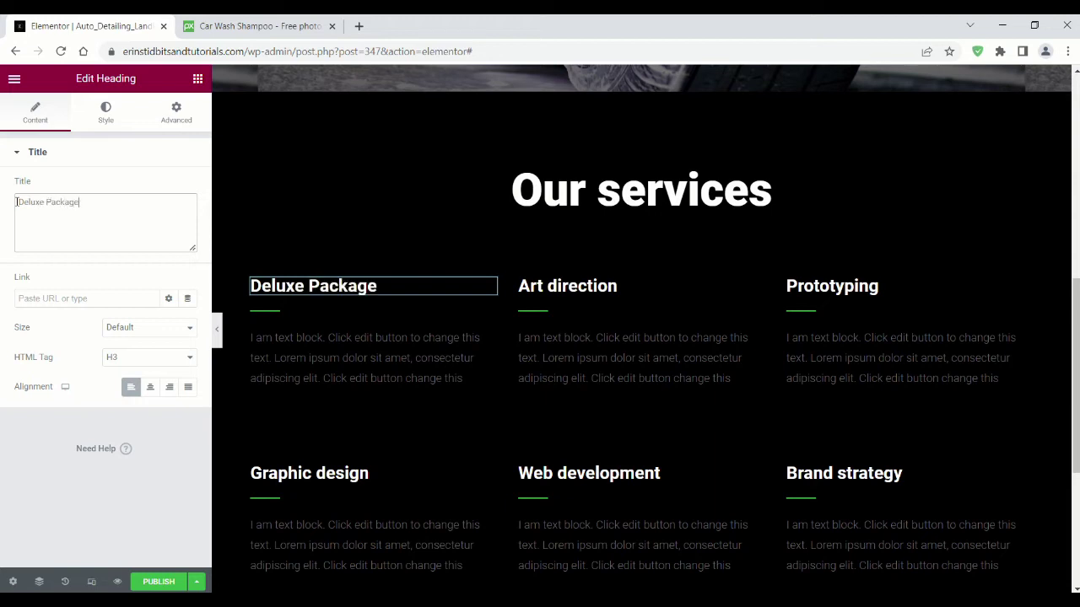
Step: Replace the first service's placeholder description with short text in white
left_click(363, 357)
left_click_drag(135, 393, 50, 257)
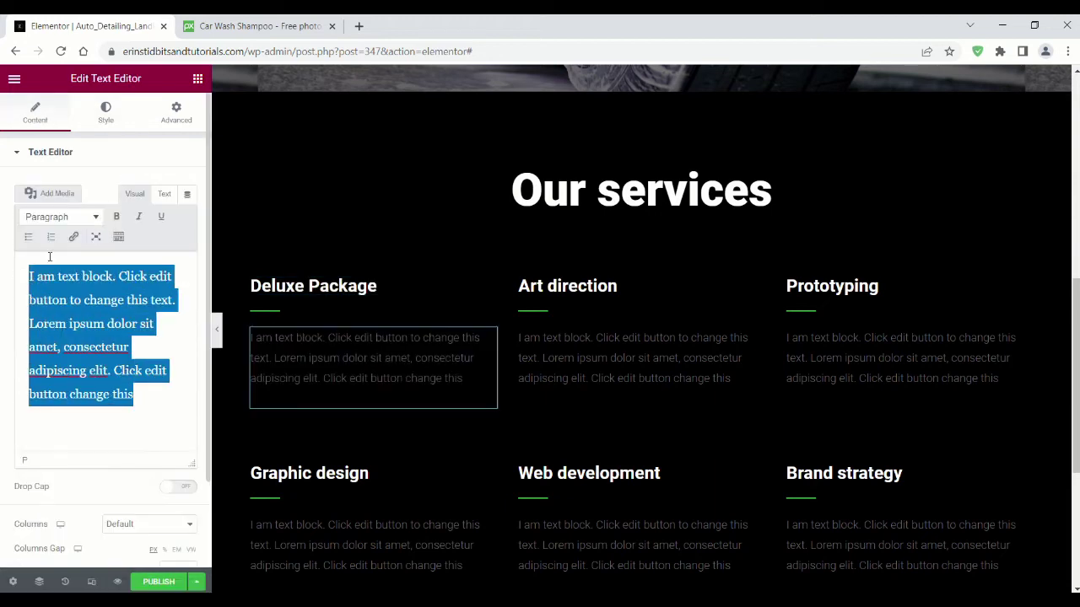
type("short description")
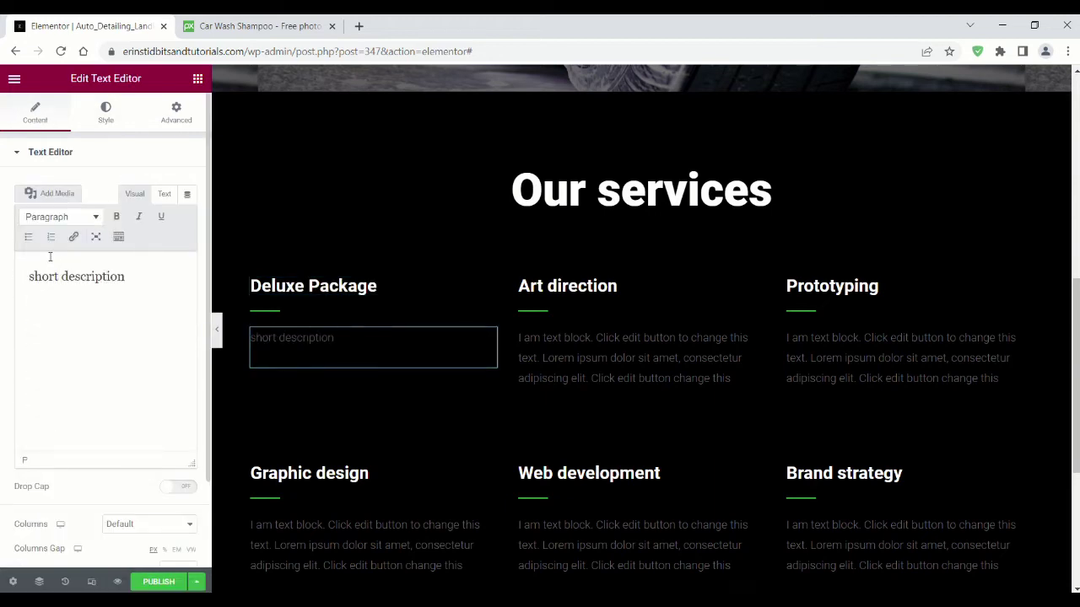
left_click(106, 112)
left_click(187, 216)
left_click(305, 436)
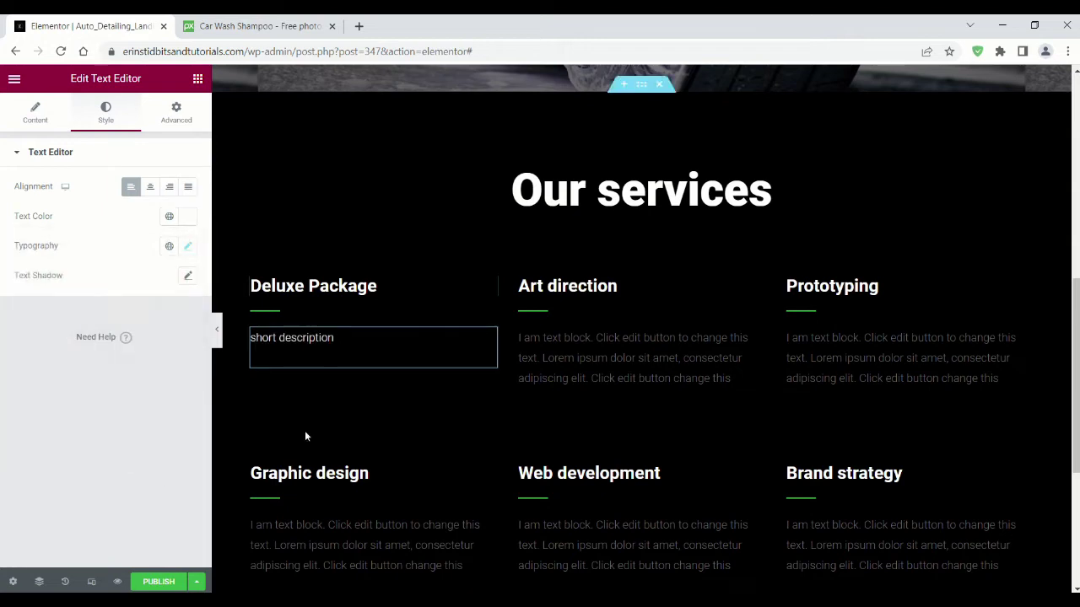
Step: Rename Art direction to 'Express Wash' and Prototyping to 'Interior Detailing'
left_click(567, 286)
left_click_drag(65, 202, 26, 200)
type("Express Wash")
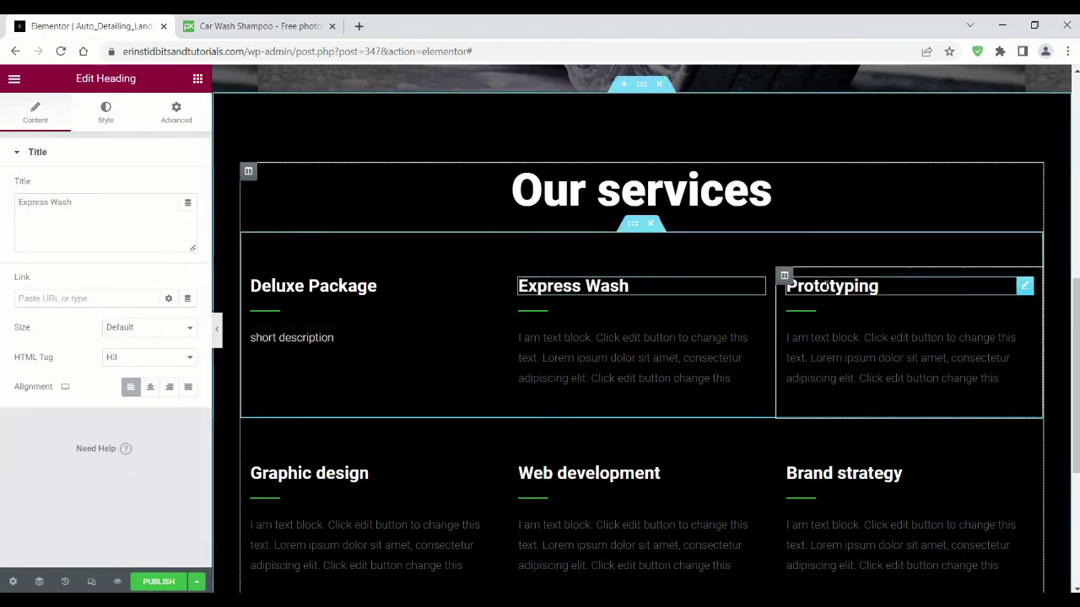
left_click(832, 286)
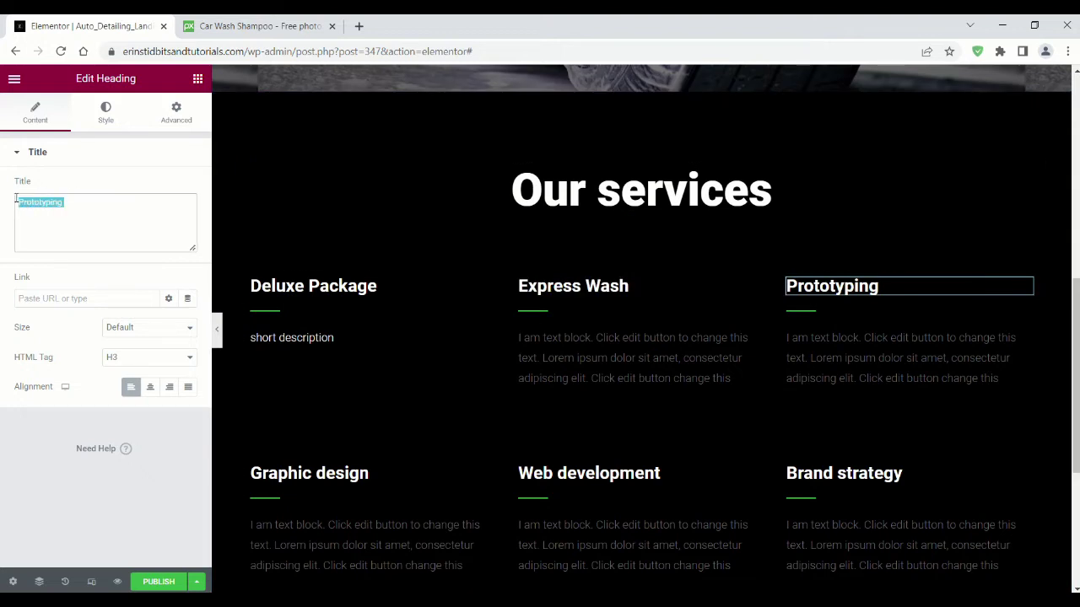
type("Interior Detail")
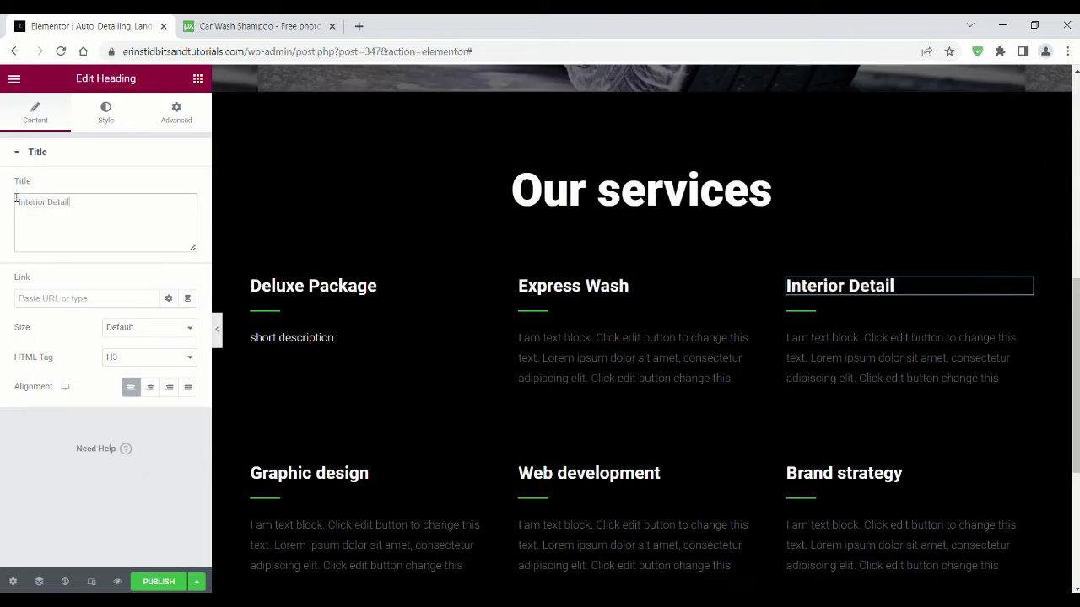
Step: Rename the second-row headings to Paint Correction, Headlight Restoration and Engine Bay Cleaning
left_click(309, 473)
left_click_drag(85, 203, 1, 208)
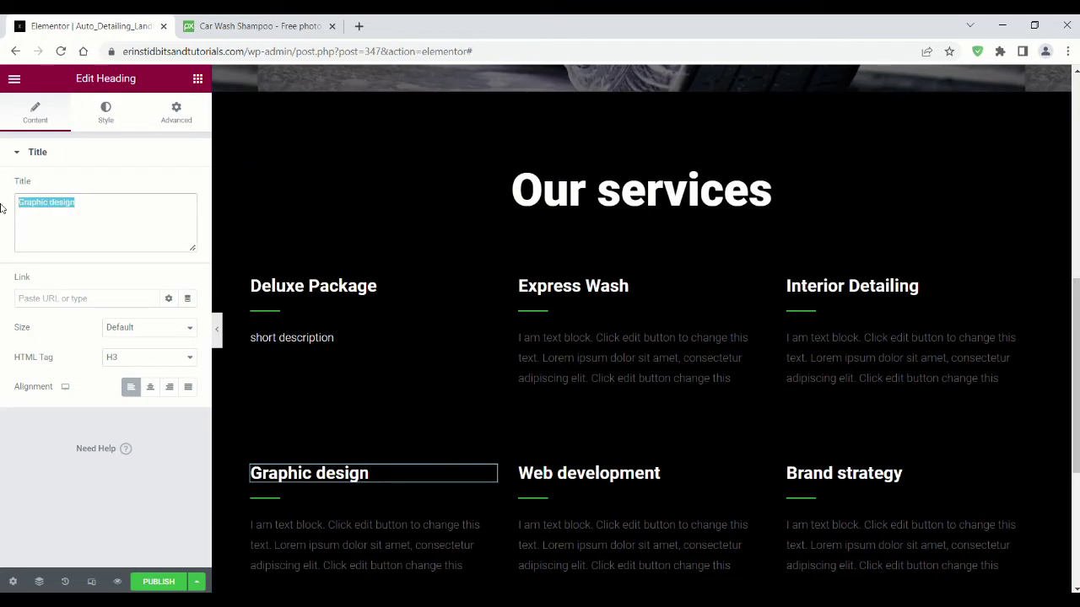
type("Paint Correction")
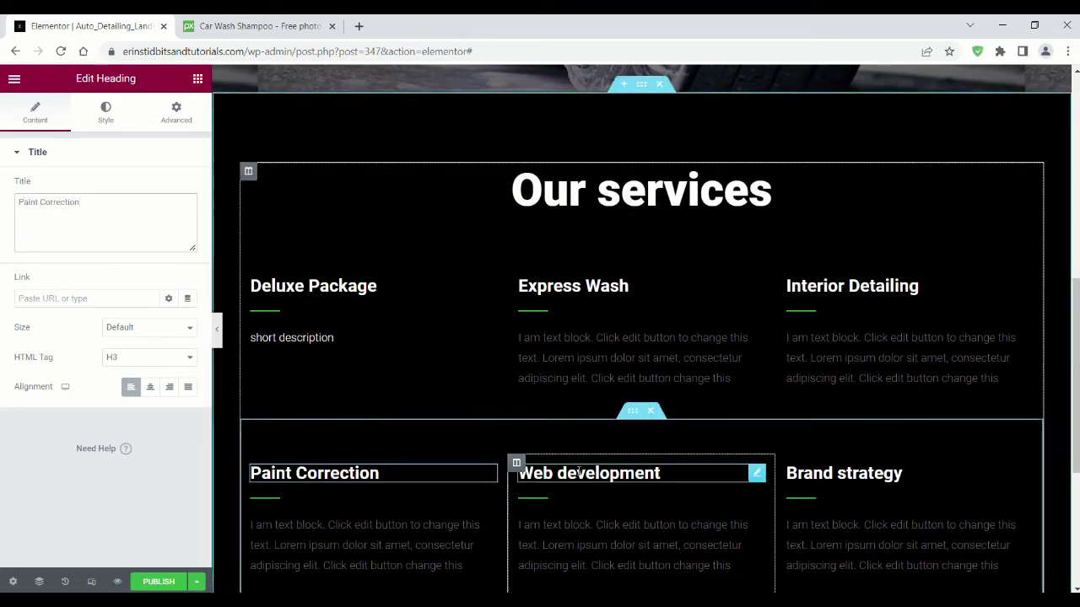
left_click(589, 473)
left_click_drag(91, 202, 18, 202)
type("H")
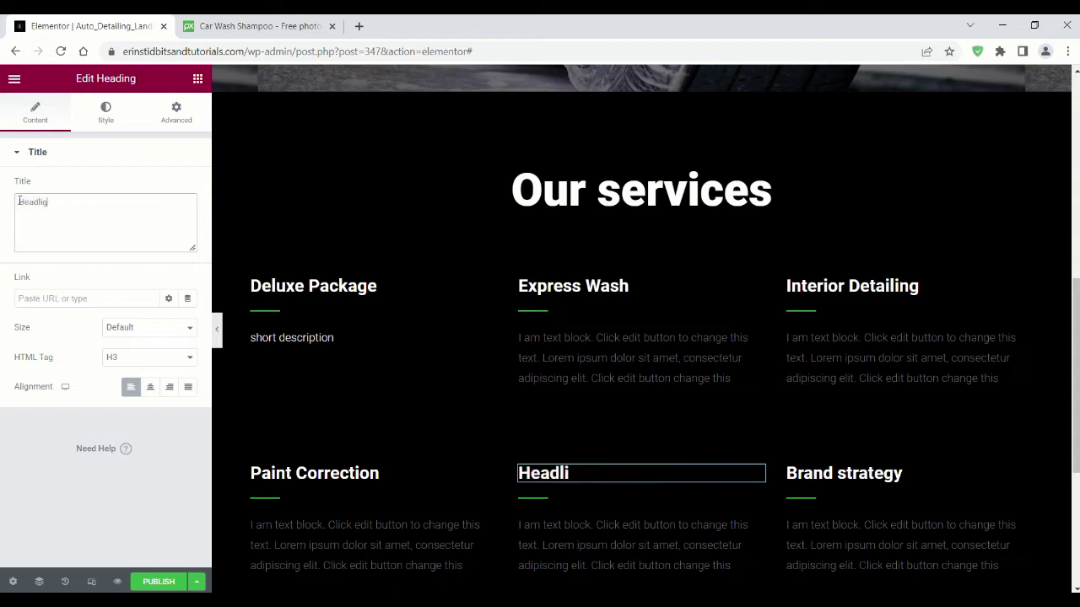
type("eadlight Restoration")
left_click(844, 473)
left_click_drag(74, 202, 0, 207)
type("Engine Bay ")
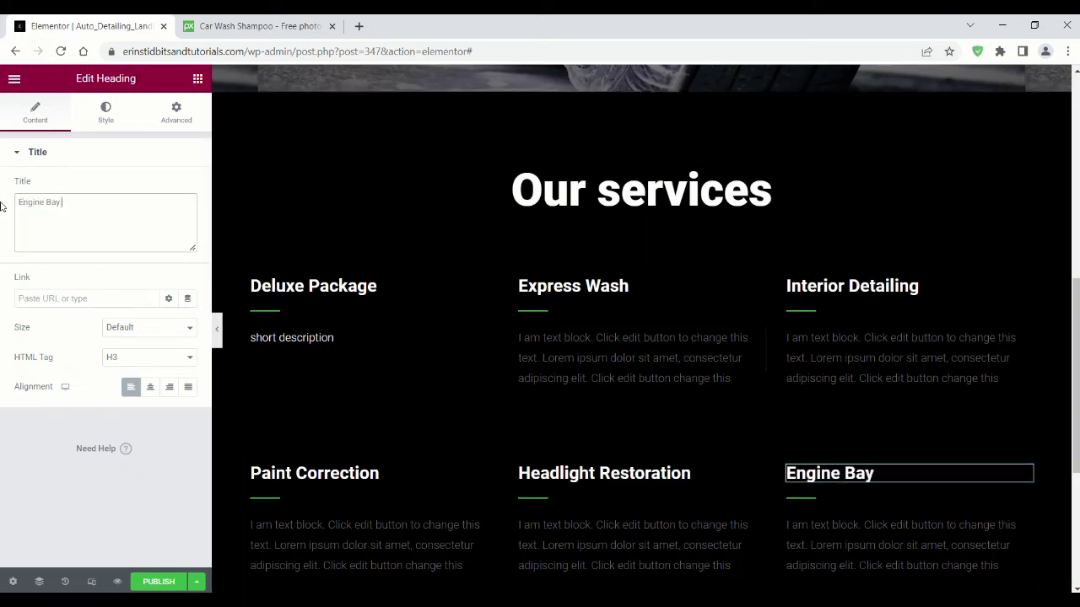
type("Cleaning")
left_click(285, 311)
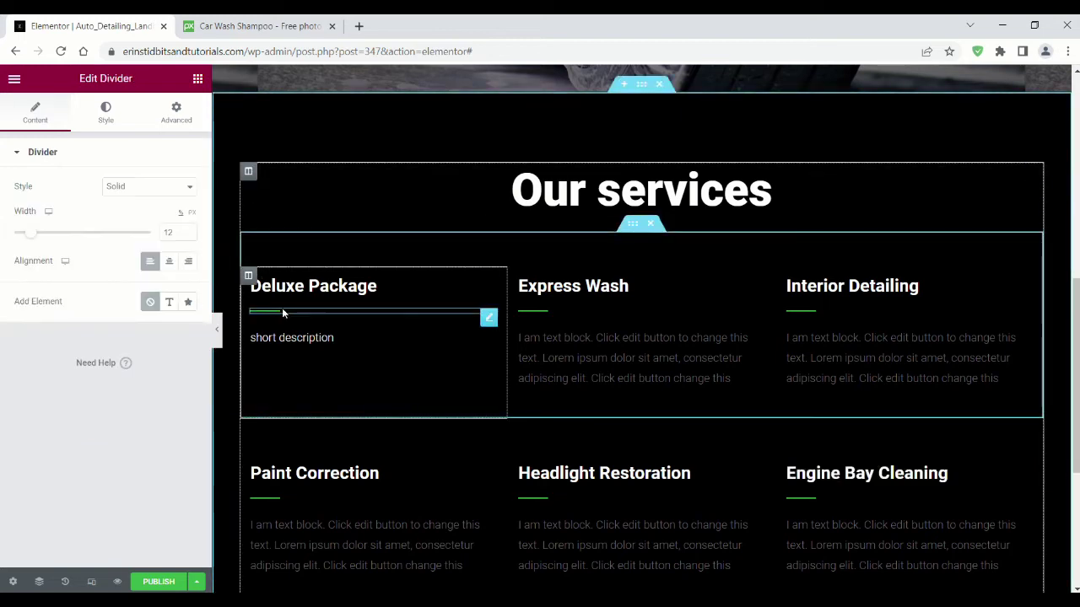
Step: Recolour the first divider and the Express Wash and Interior Detailing dividers red (#CE0000)
left_click(106, 112)
left_click(188, 188)
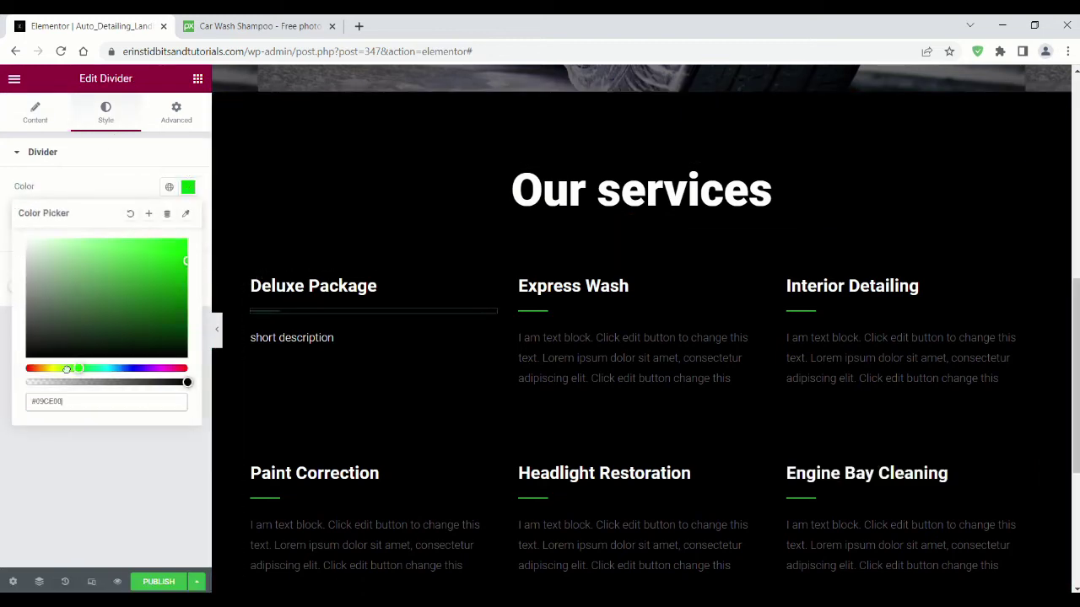
left_click_drag(65, 369, 25, 368)
left_click(530, 317)
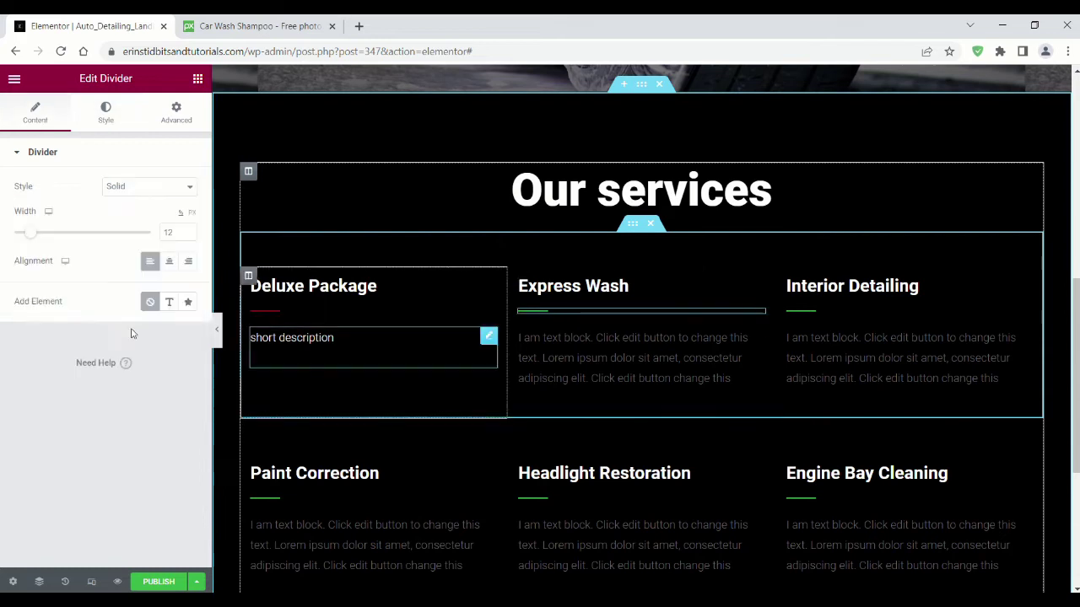
left_click(105, 114)
left_click(188, 186)
left_click_drag(82, 368, 25, 369)
left_click(802, 311)
left_click(105, 113)
left_click(187, 187)
Step: Turn the Paint Correction, Headlight Restoration and Engine Bay Cleaning dividers red (#CE0000)
left_click(259, 501)
left_click(105, 114)
left_click(187, 186)
left_click(532, 498)
left_click(105, 114)
left_click(188, 186)
left_click(801, 498)
left_click(106, 114)
left_click(187, 186)
left_click(641, 190)
scroll(573, 403, "down", 4)
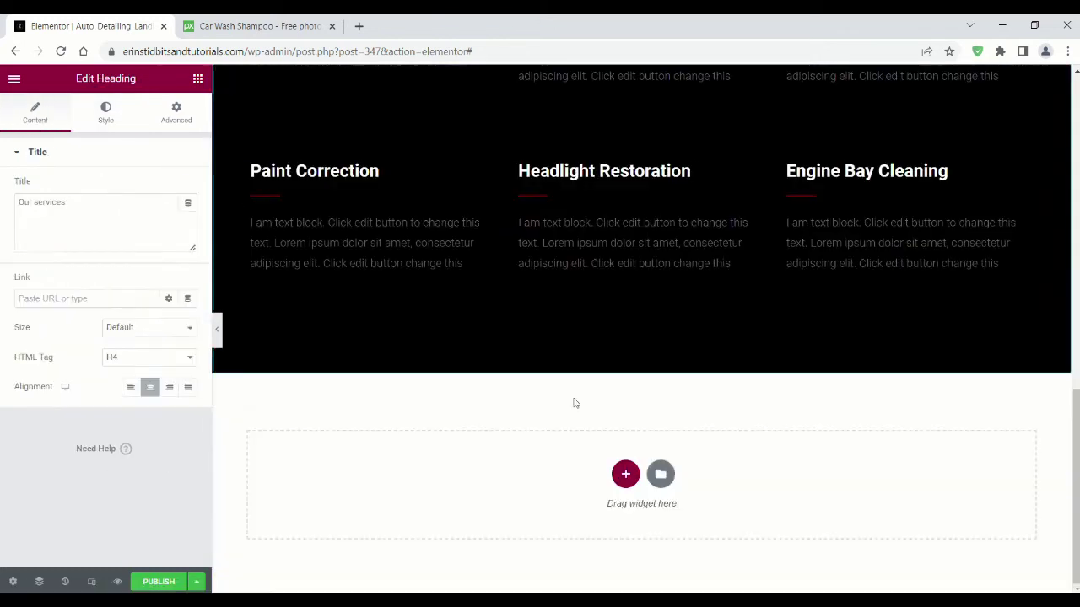
Step: Insert the 'Power best Service' block from the Features category of the template library
left_click(660, 475)
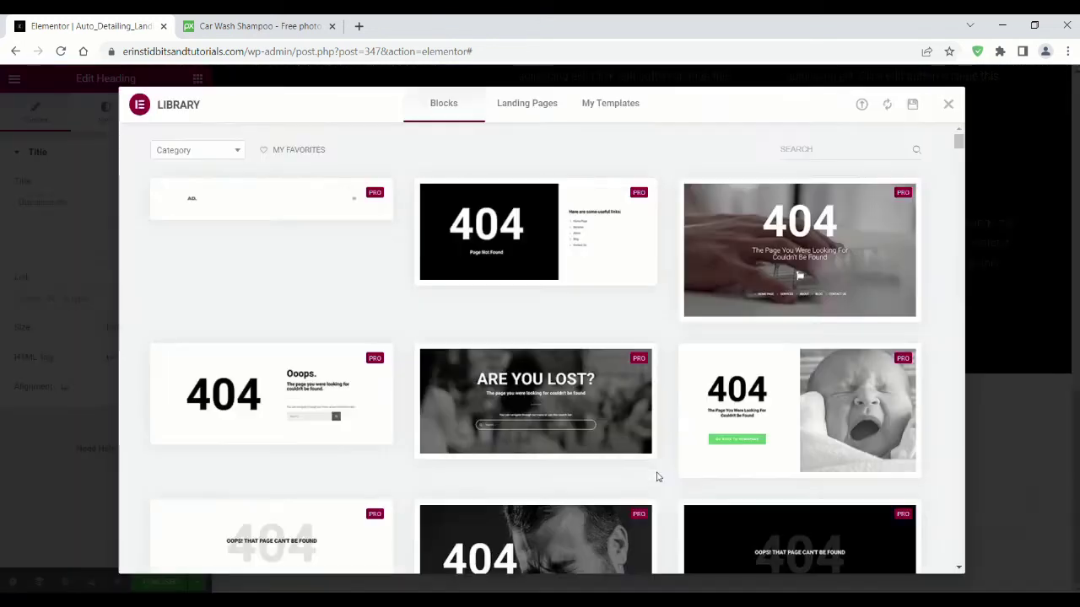
left_click(237, 152)
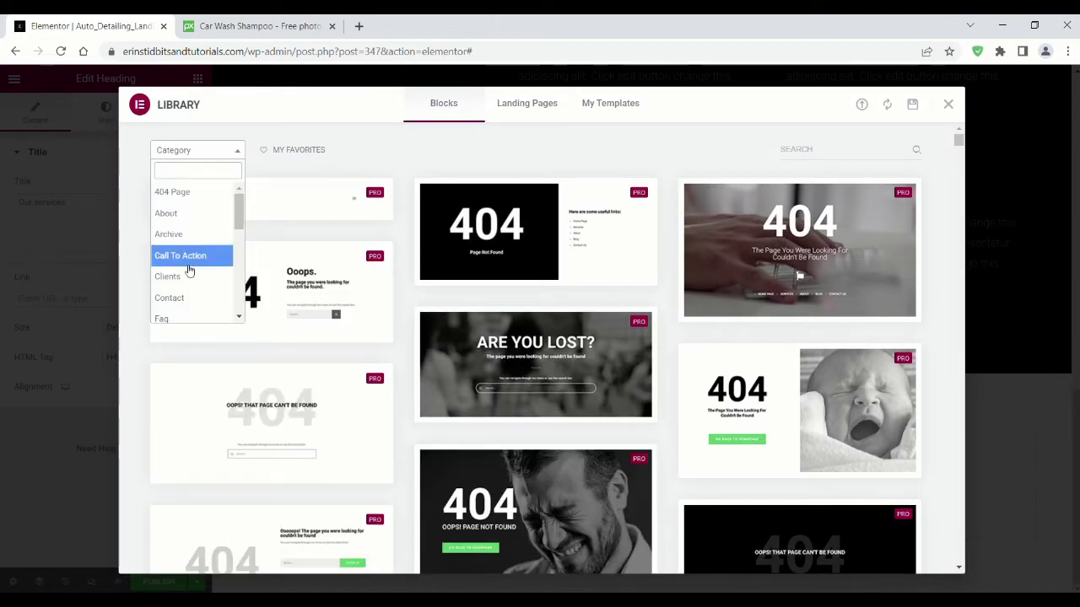
scroll(188, 210, "down", 3)
left_click(192, 201)
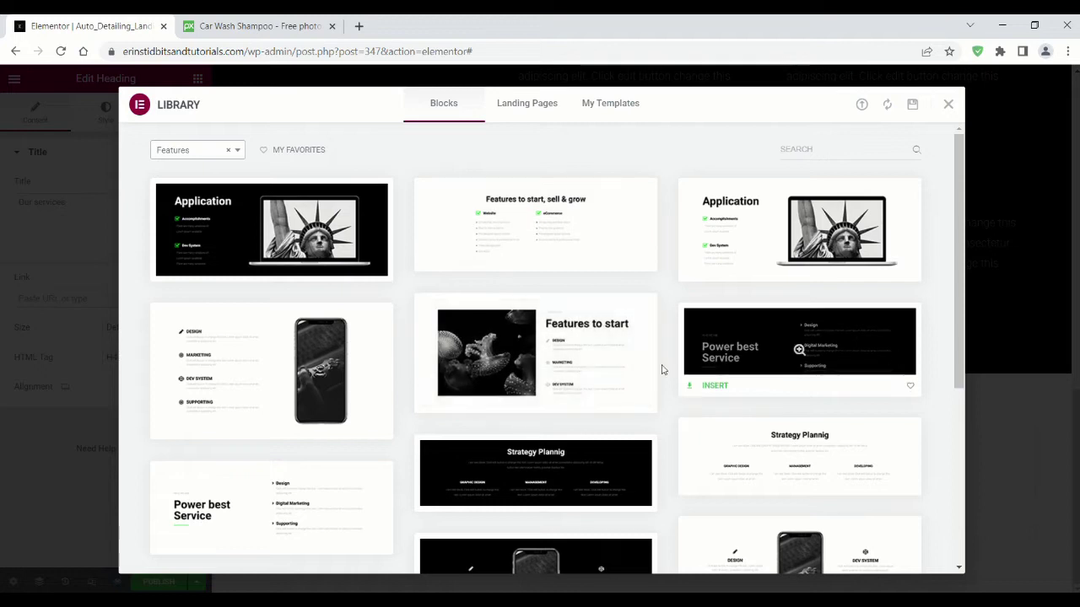
left_click(709, 386)
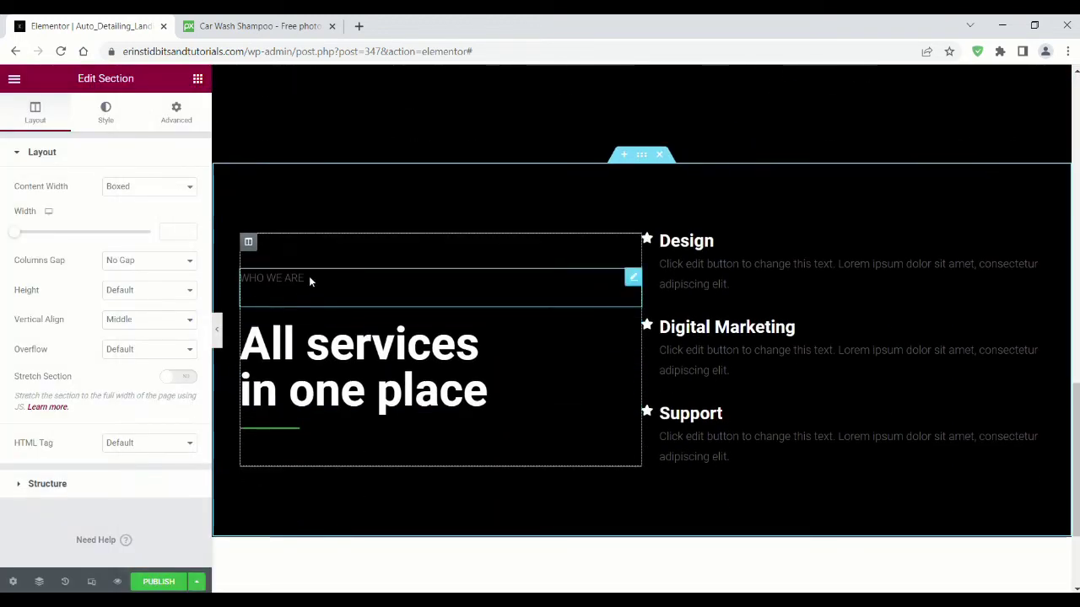
Step: Delete the WHO WE ARE tagline and retitle the heading 'Why Choose Us'
right_click(627, 281)
left_click(662, 479)
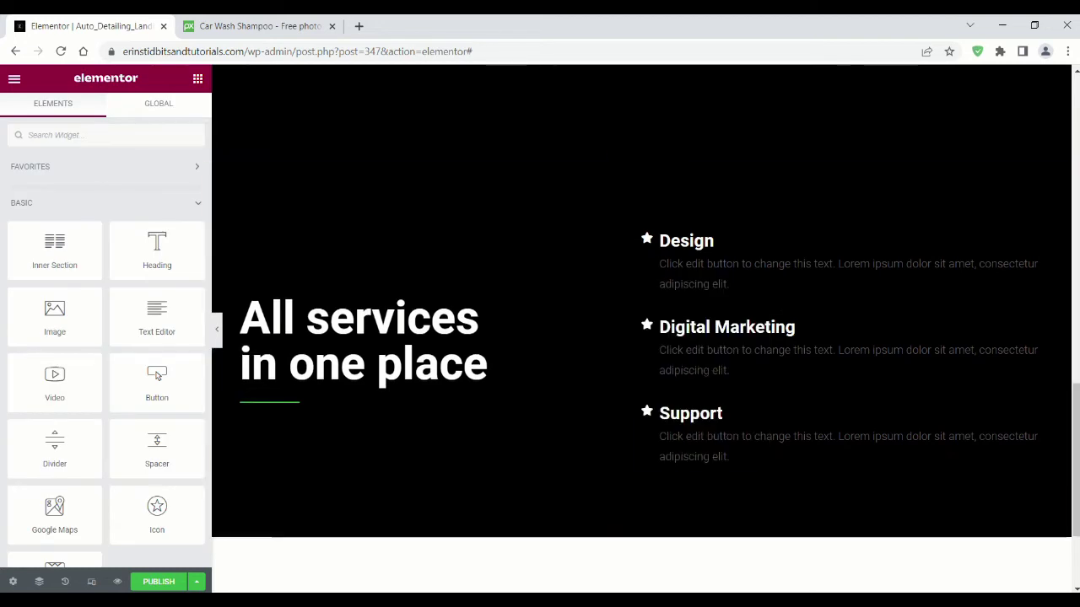
left_click(421, 341)
type("Why Choose Us?")
left_click(287, 403)
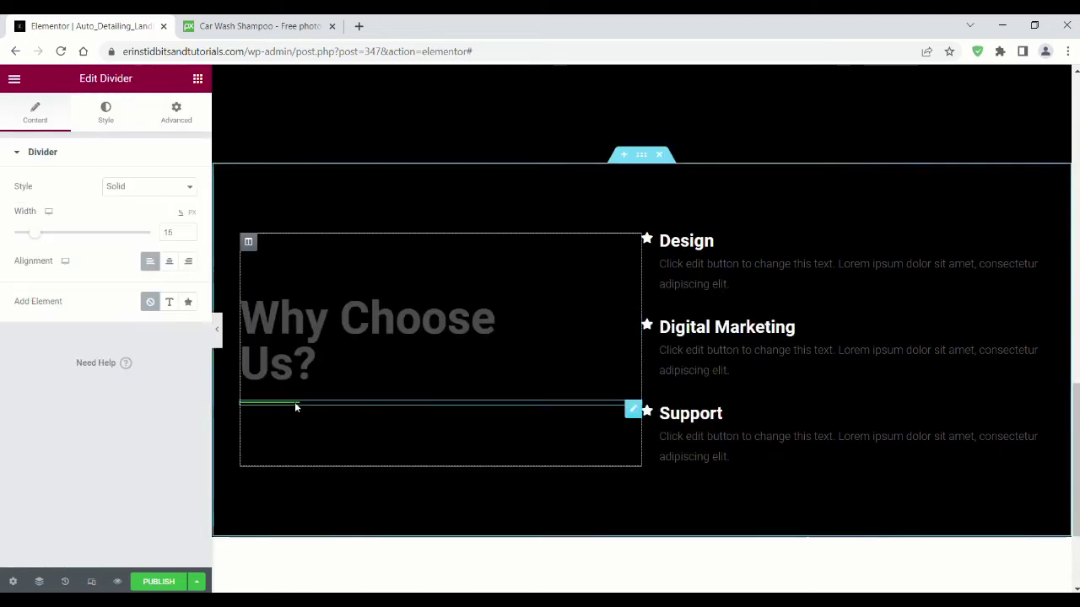
left_click(105, 112)
Step: Make the Why Choose Us divider red and rename the Design feature 'Highly Trained Staff'
left_click(187, 187)
left_click_drag(73, 370, 26, 369)
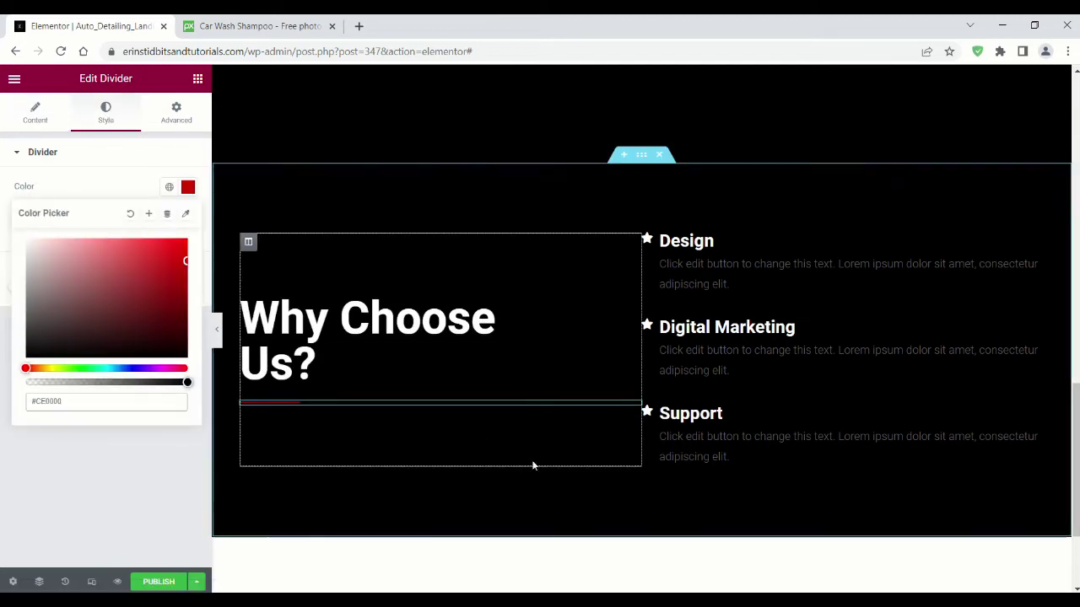
left_click(714, 244)
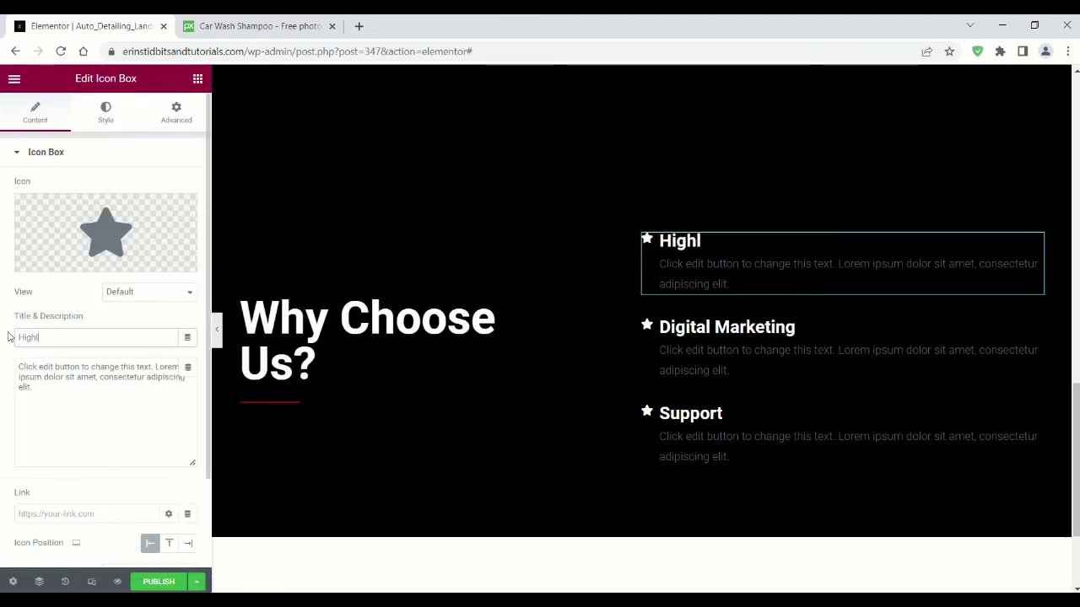
type("ff")
Step: Rename the Digital Marketing and Support features 'Affordable Rates' and 'Quick & Reliable'
left_click(725, 327)
left_click_drag(93, 338, 4, 336)
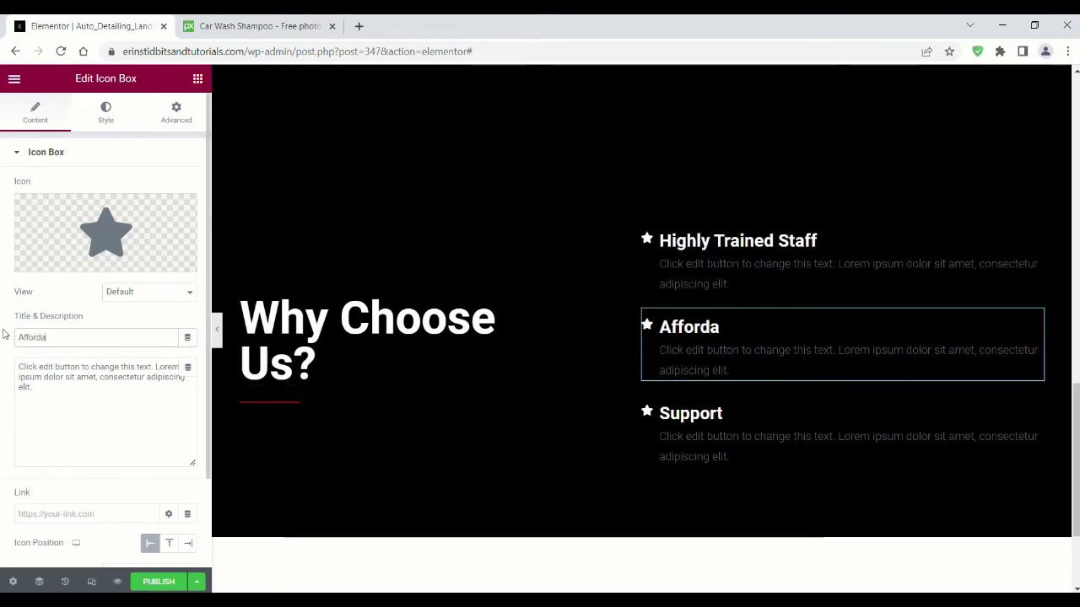
left_click(690, 413)
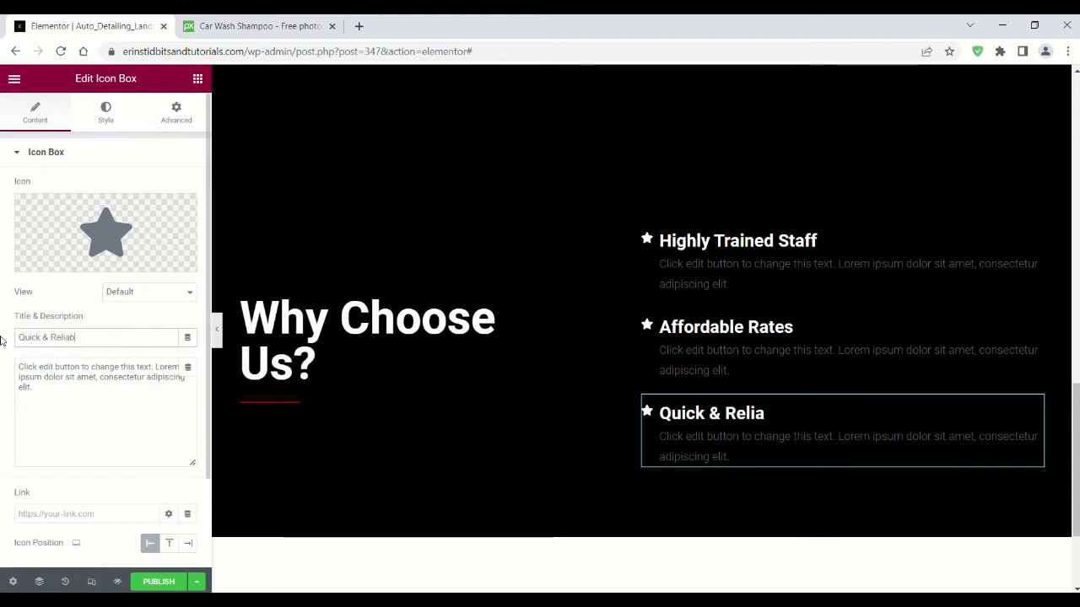
type("le")
left_click(738, 241)
left_click(53, 257)
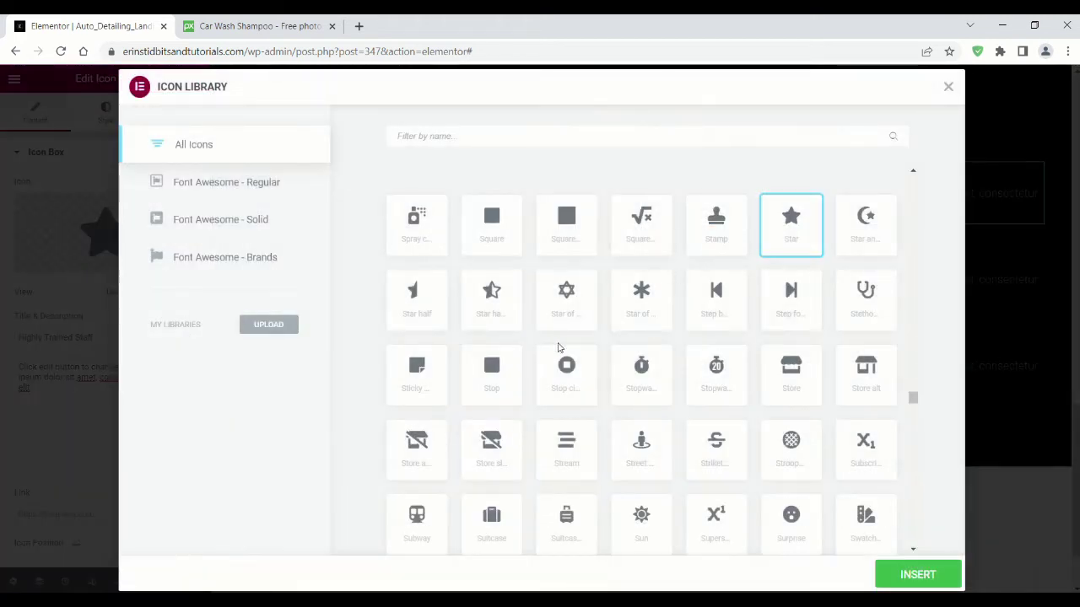
Step: Give Highly Trained Staff a user-check icon and Affordable Rates a dollar icon
left_click(616, 137)
type("check")
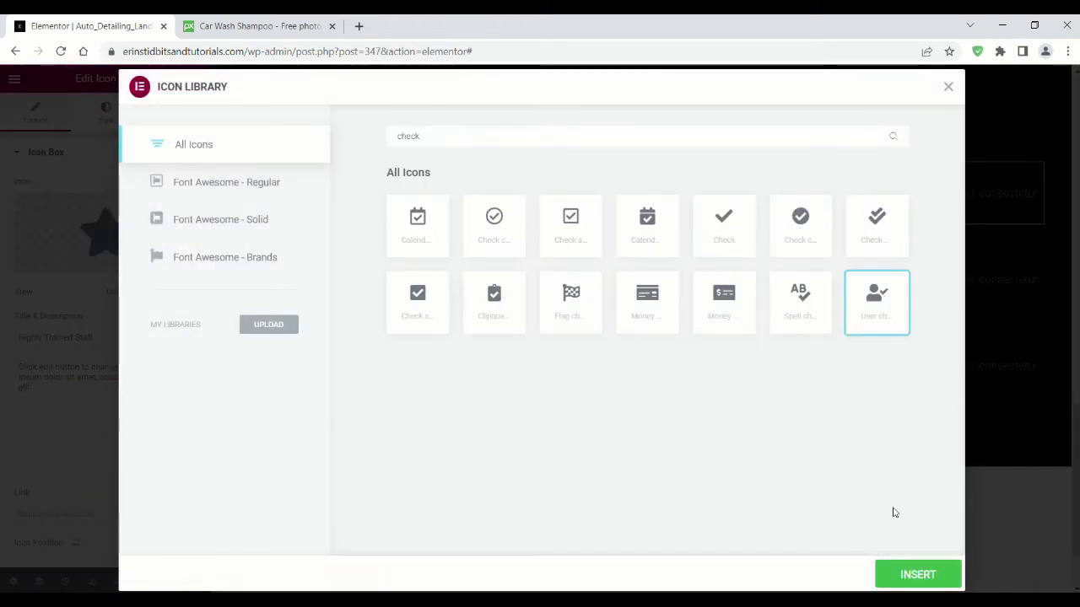
left_click(917, 574)
left_click(784, 257)
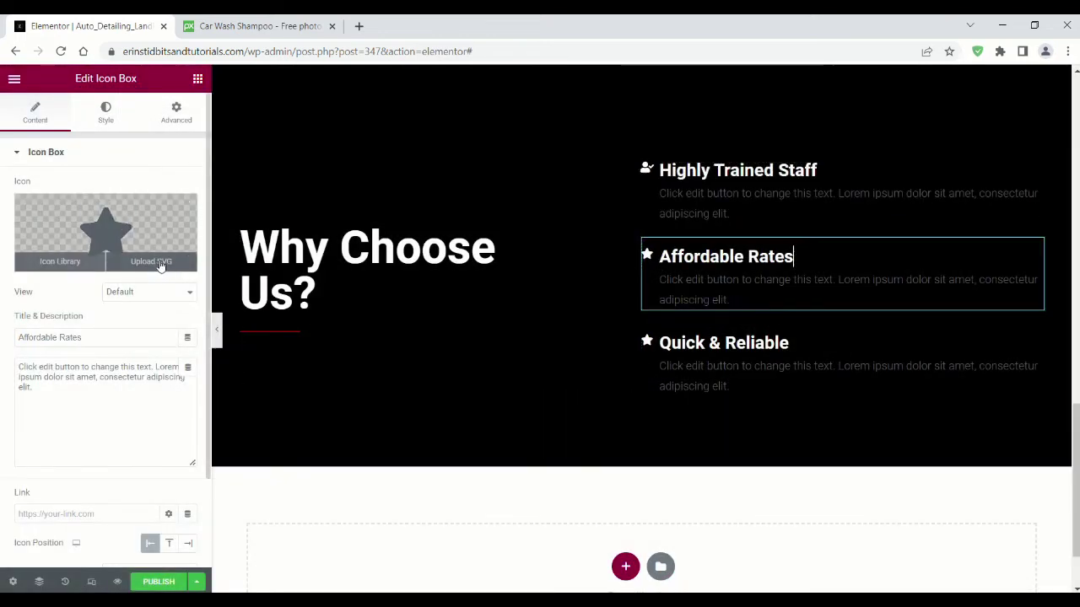
left_click(60, 261)
left_click(504, 140)
type("dollar")
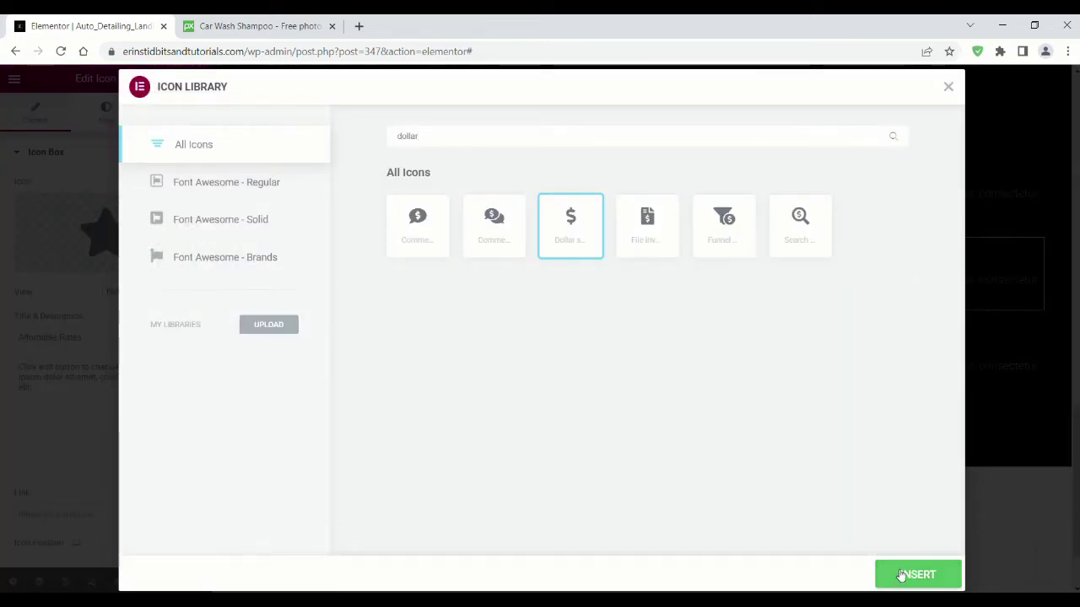
left_click(901, 575)
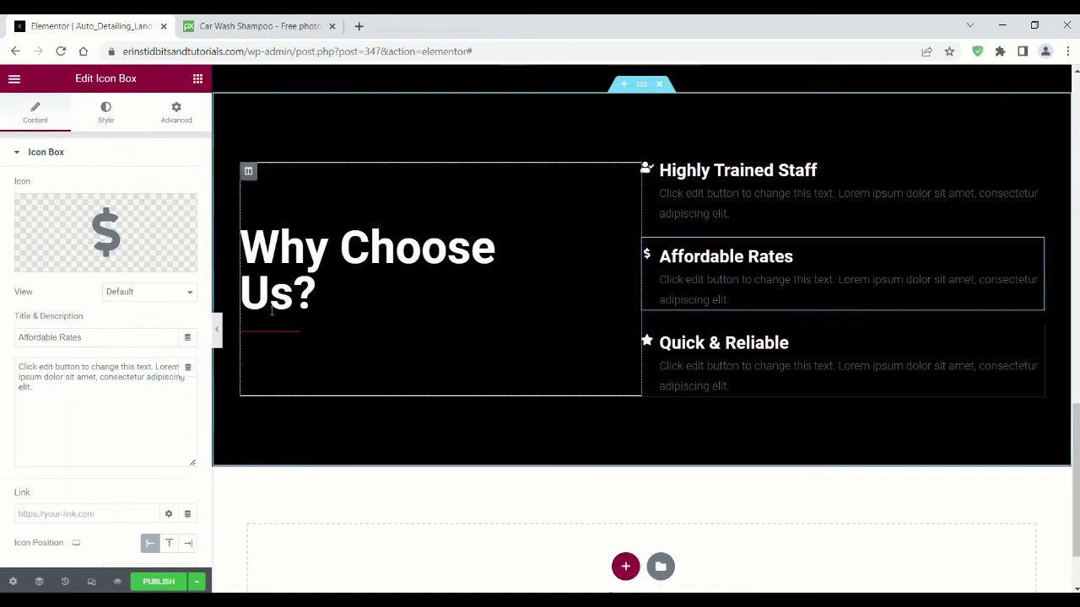
Step: Give Quick & Reliable a check mark icon
left_click(653, 341)
left_click(60, 262)
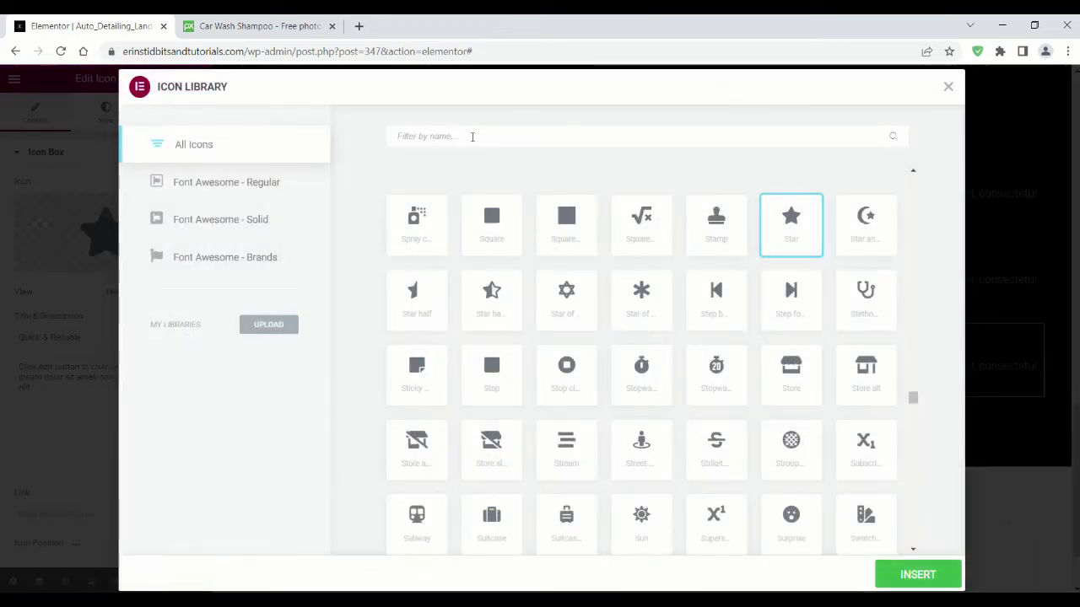
left_click(473, 136)
type("check")
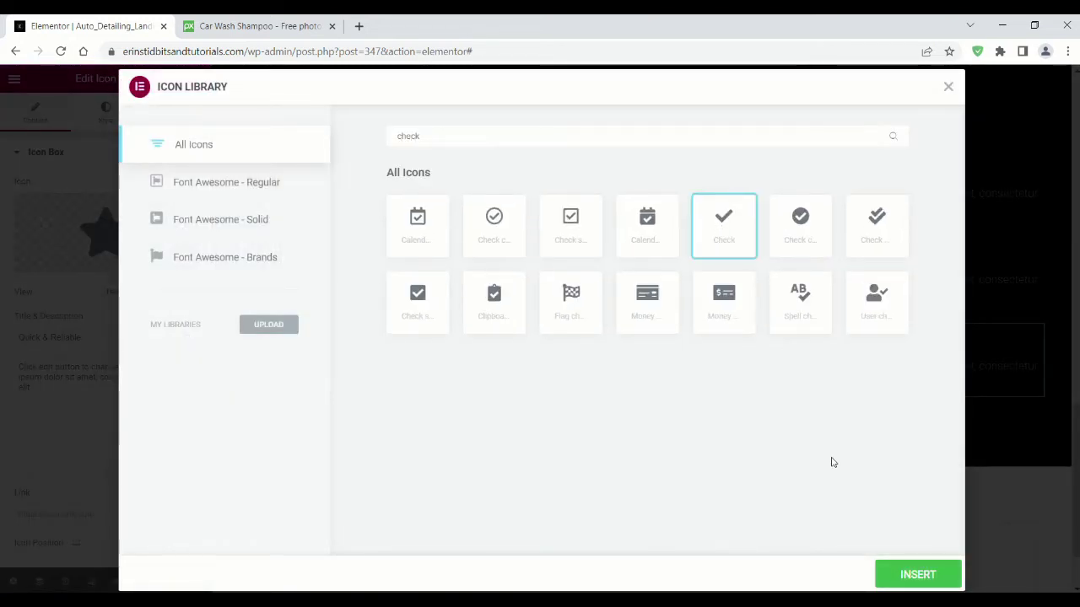
left_click(918, 575)
scroll(518, 376, "down", 2)
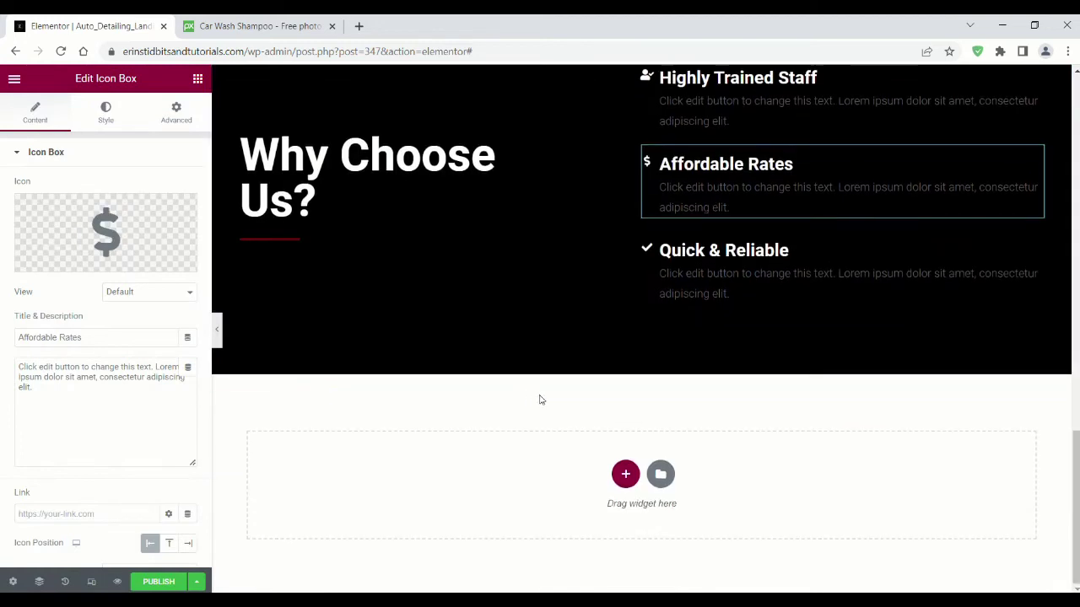
Step: Insert the dark three-member block from the Team category and add an empty section above it
left_click(659, 475)
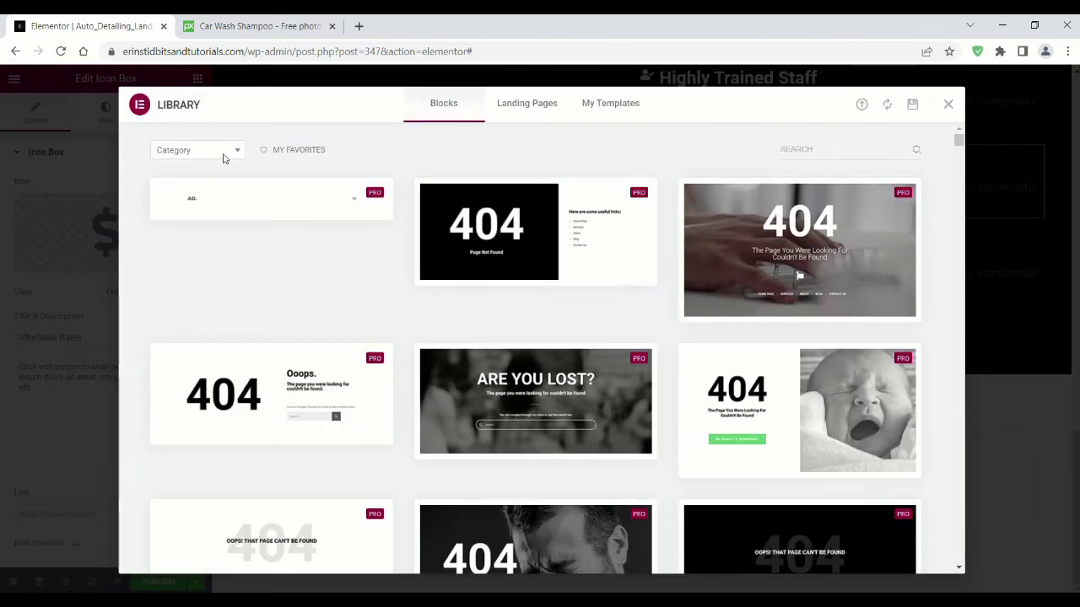
left_click(223, 156)
scroll(197, 256, "down", 6)
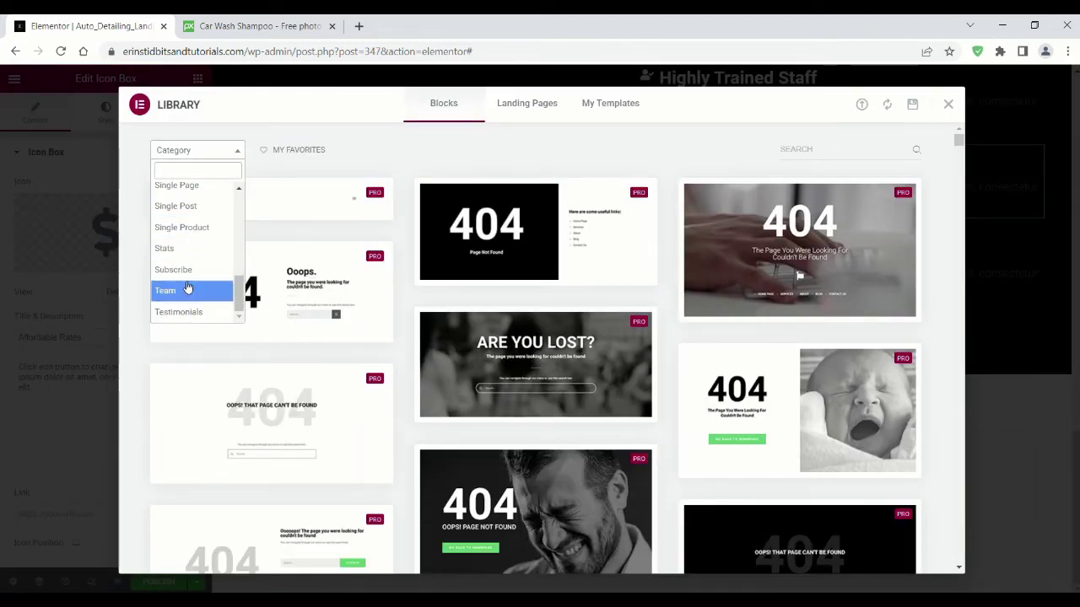
left_click(187, 290)
scroll(405, 190, "down", 5)
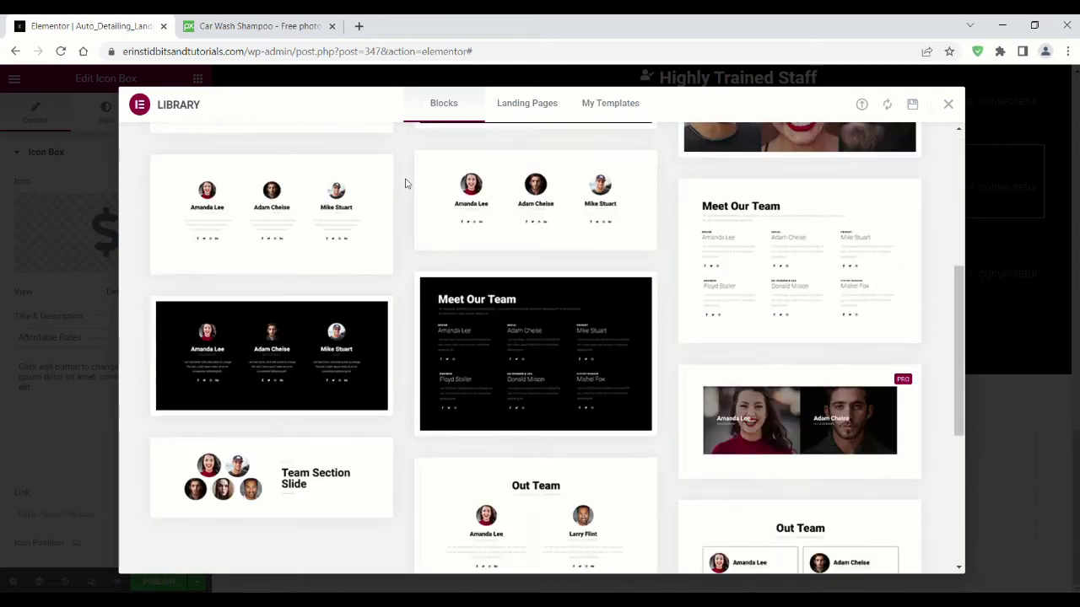
scroll(404, 183, "down", 2)
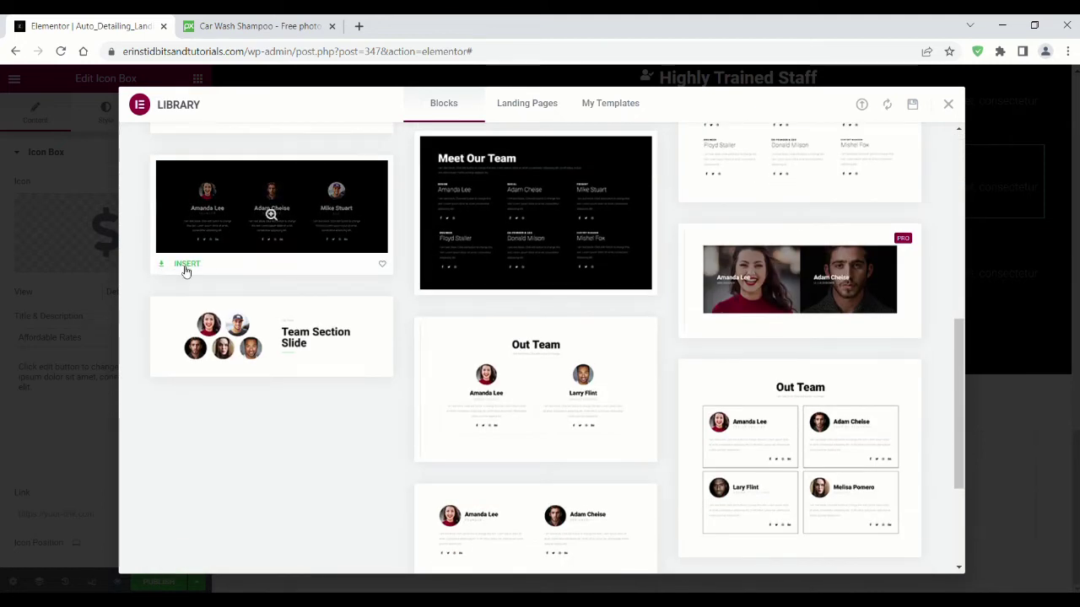
left_click(185, 272)
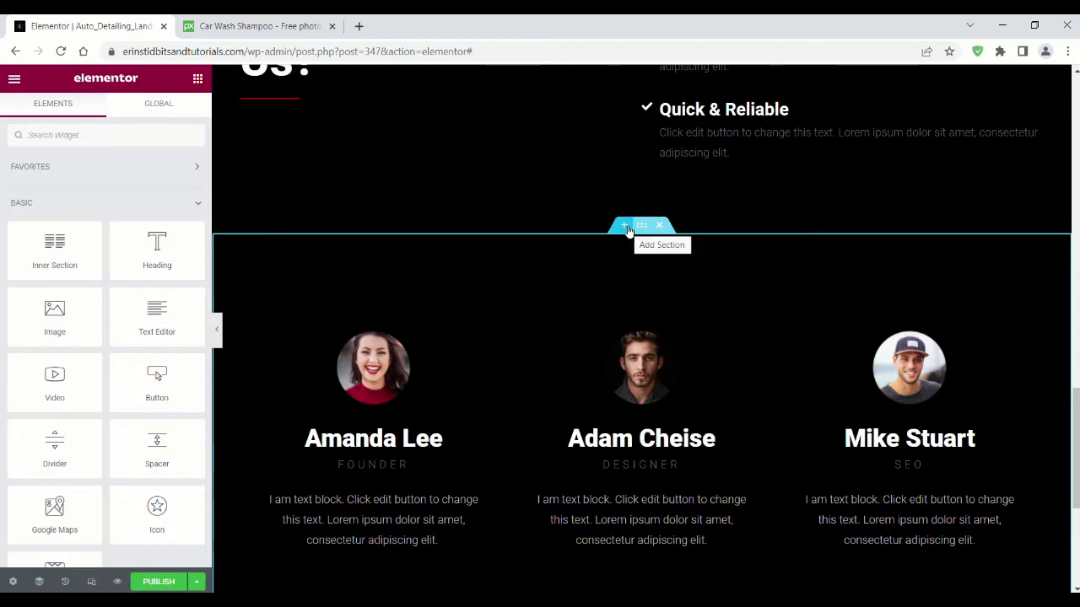
left_click(625, 227)
Step: Add a Heading widget to the empty section and give the section a classic black background
left_click_drag(111, 263, 478, 301)
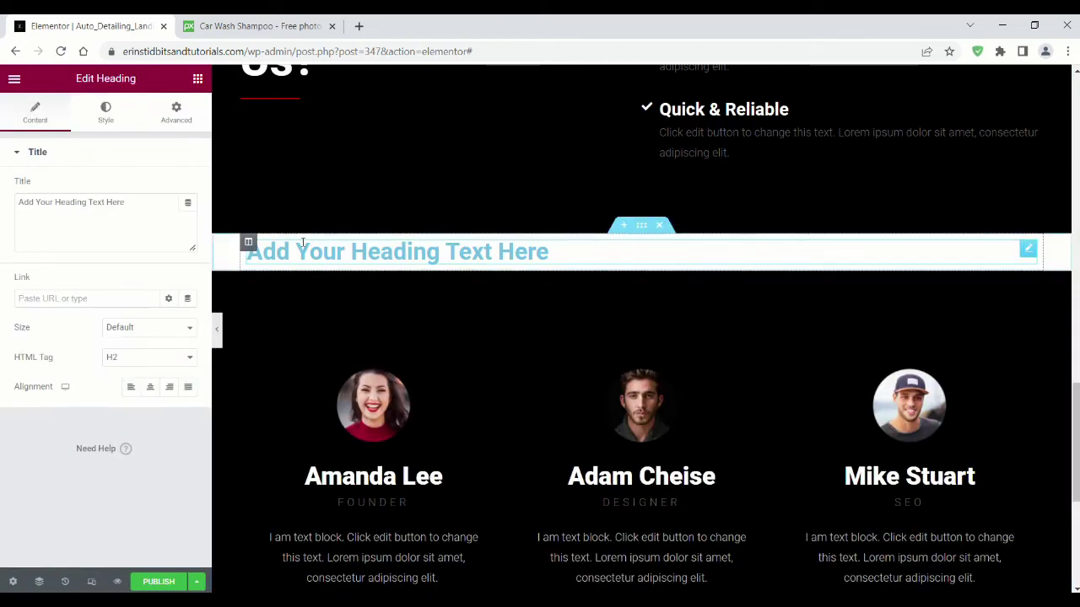
left_click(643, 227)
left_click(106, 112)
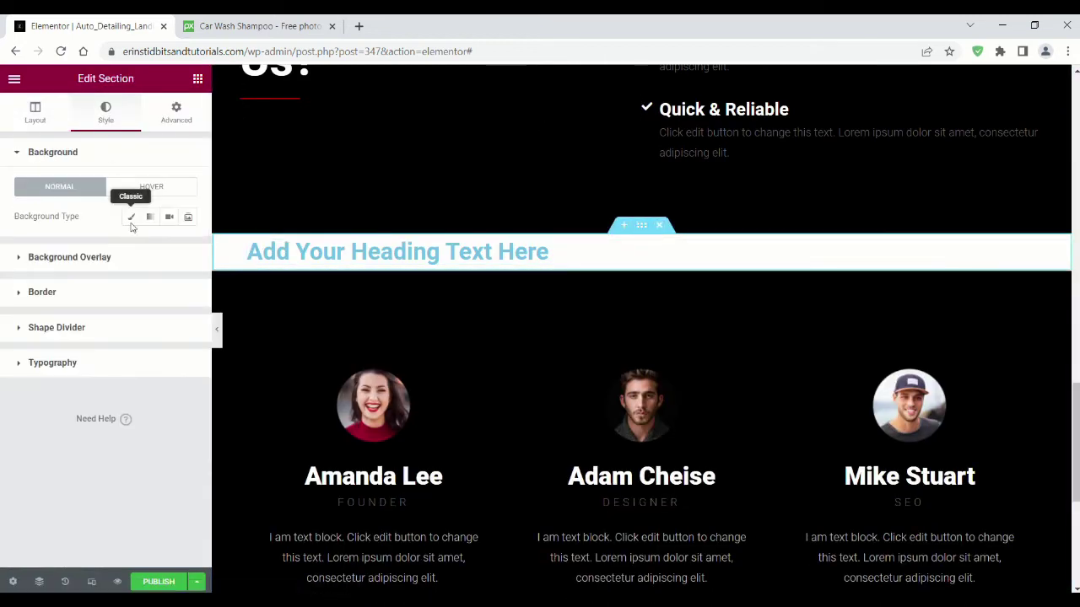
left_click(130, 218)
left_click(188, 243)
left_click(186, 438)
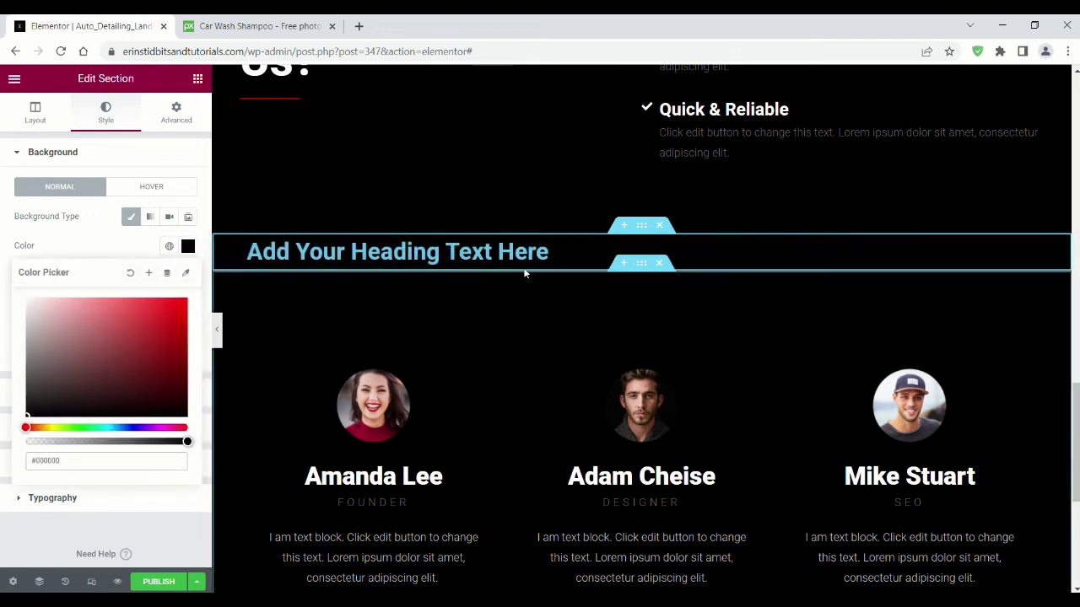
Step: Make the heading read 'Our Team', centred, white, with font size 50
left_click(506, 253)
left_click_drag(126, 203, 6, 205)
type("Ou")
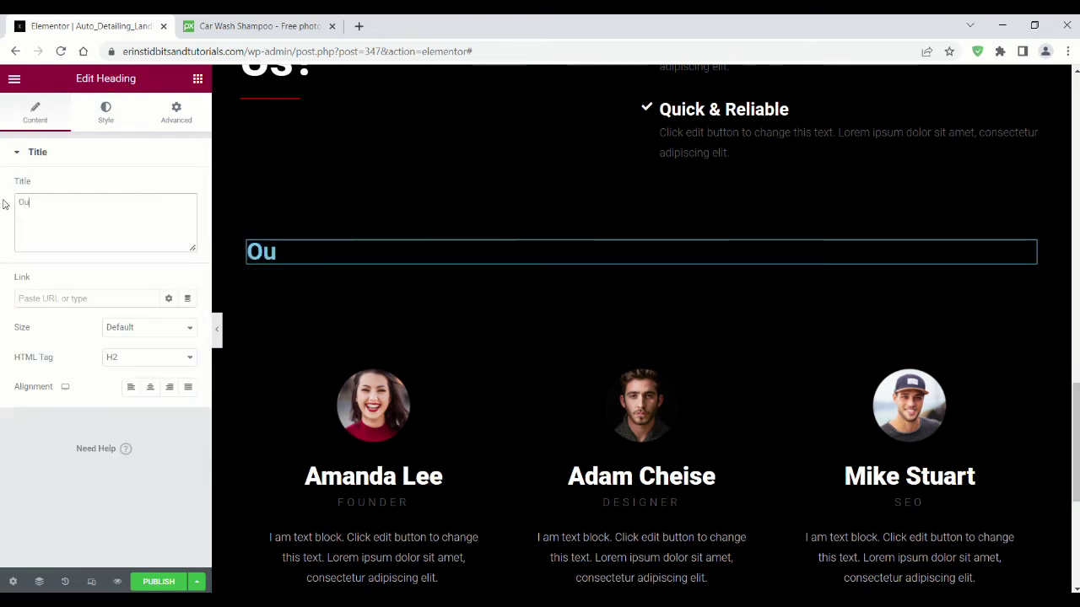
left_click(150, 386)
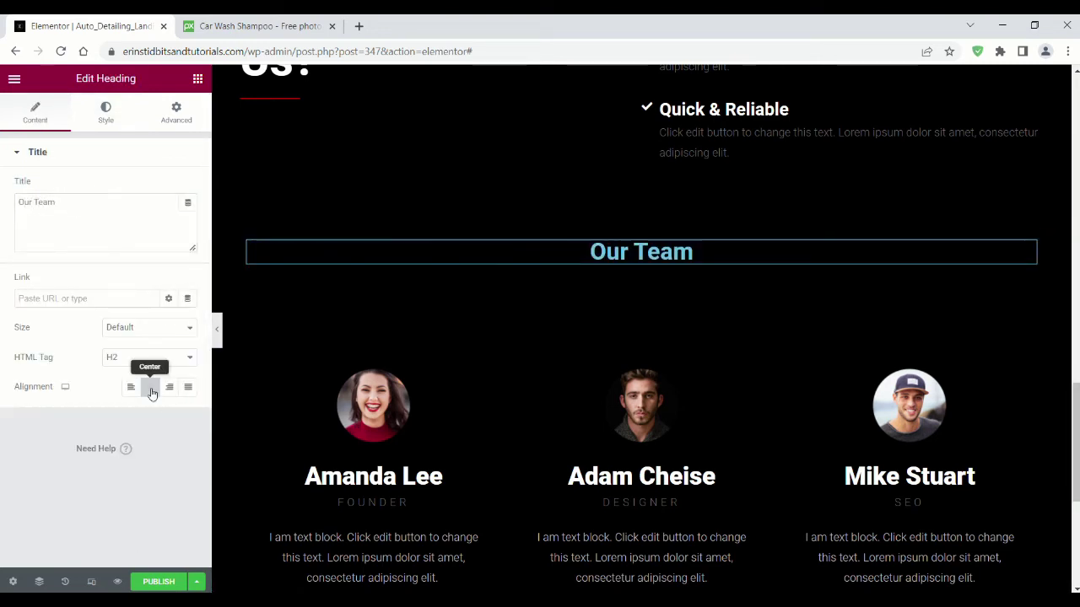
left_click(105, 112)
left_click(187, 186)
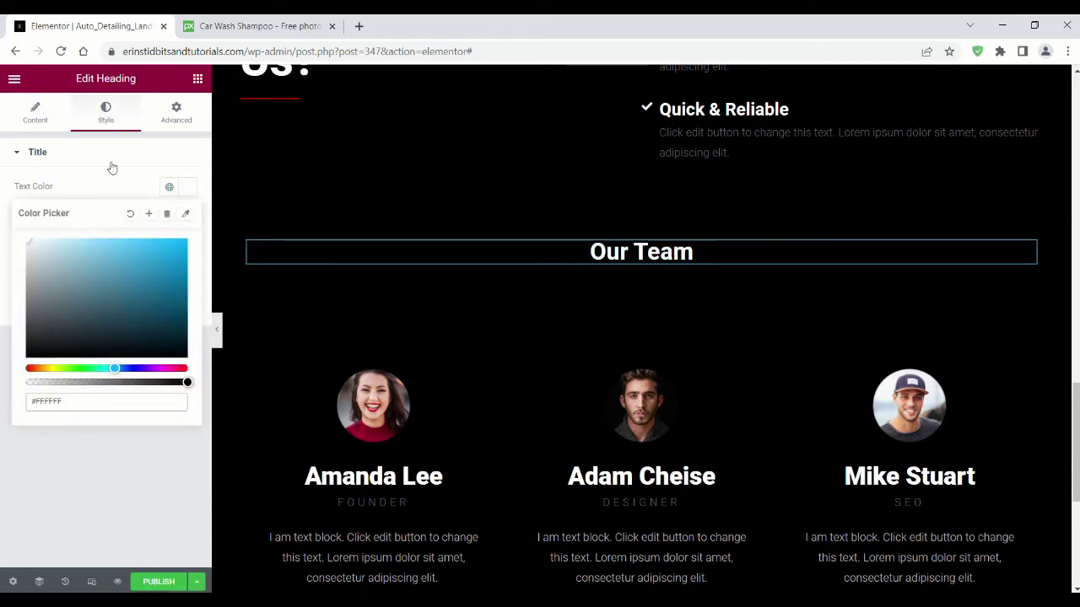
left_click(126, 185)
left_click(187, 217)
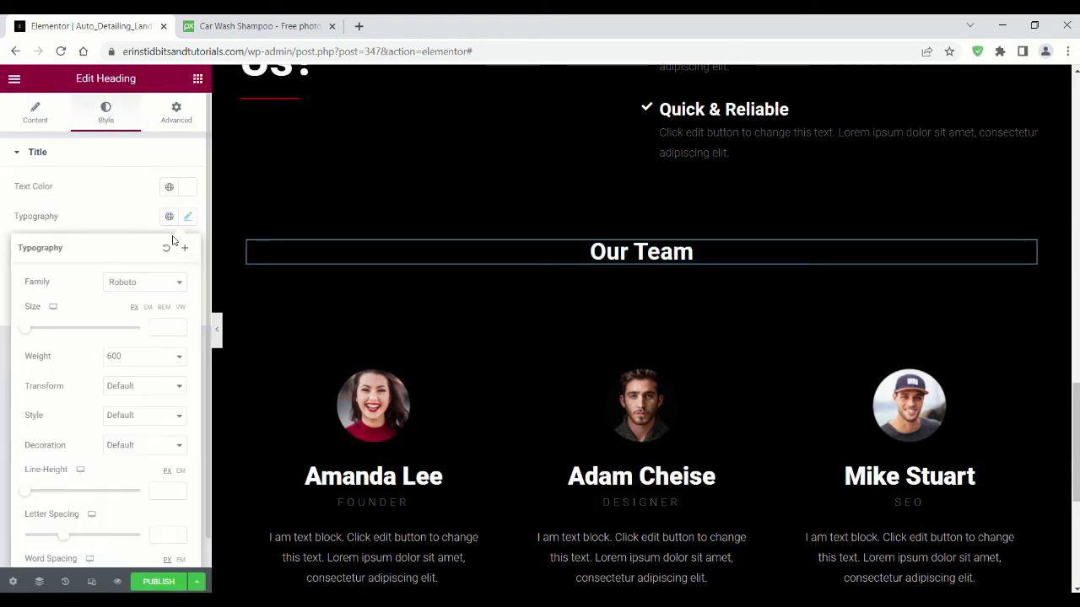
left_click(168, 326)
type("50")
left_click(187, 217)
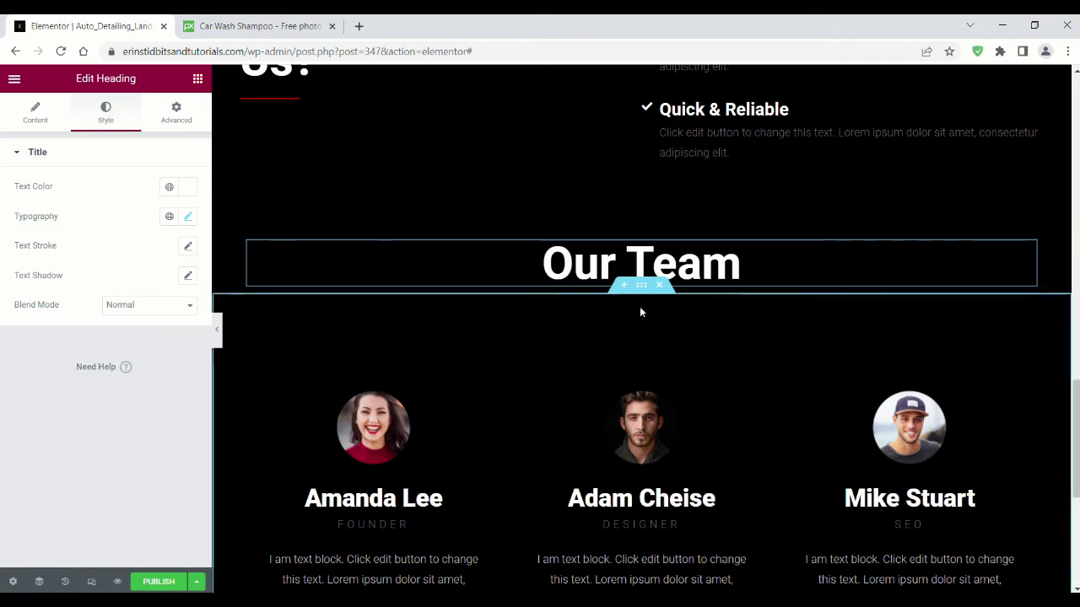
scroll(589, 323, "down", 2)
left_click(434, 358)
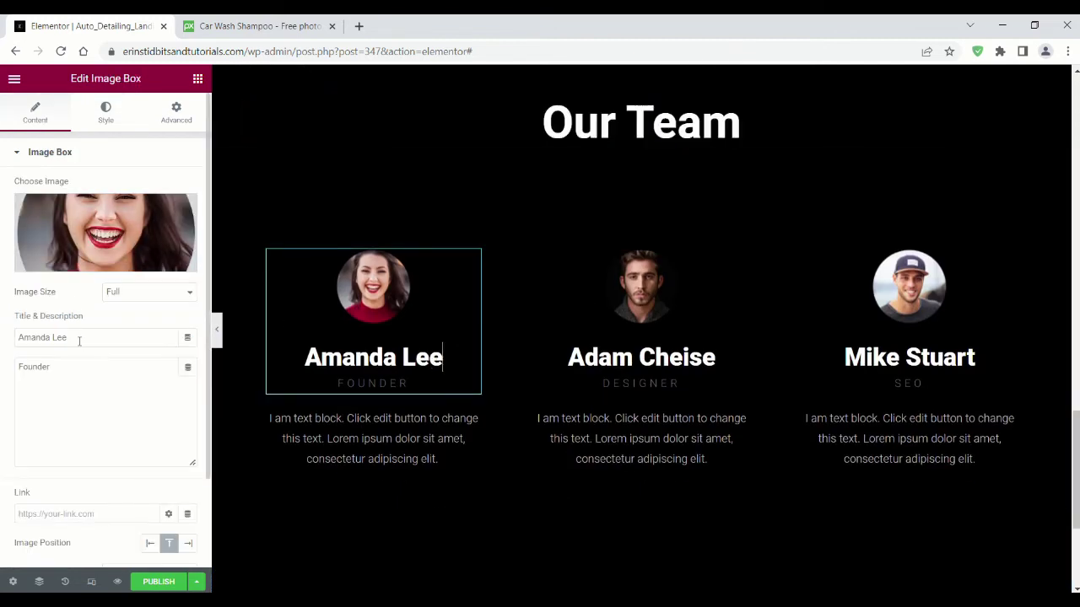
left_click_drag(57, 377, 3, 365)
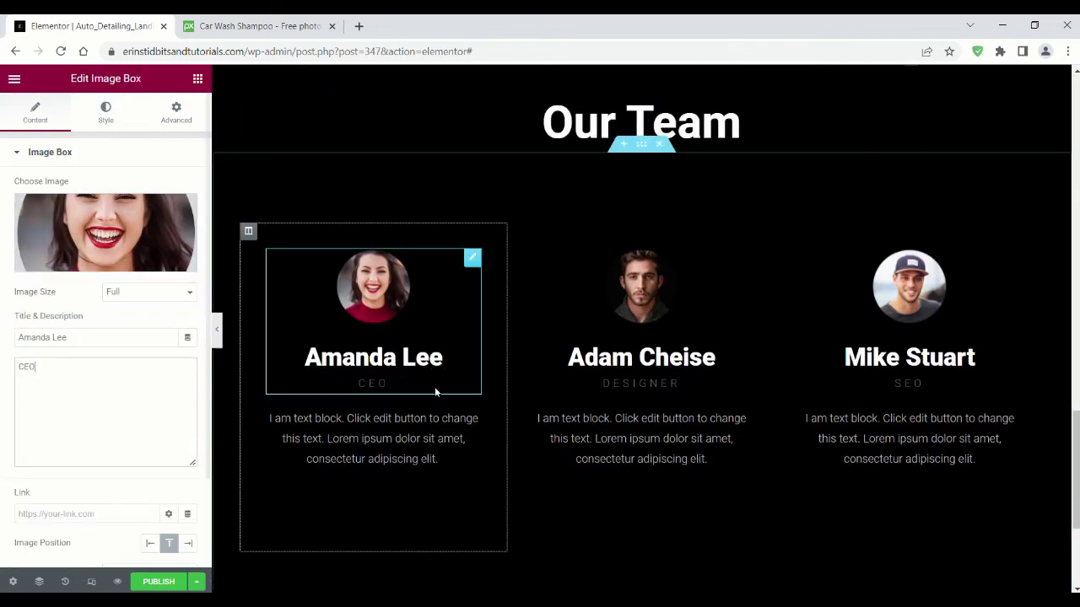
left_click(371, 439)
left_click_drag(110, 371, 74, 300)
scroll(313, 326, "down", 3)
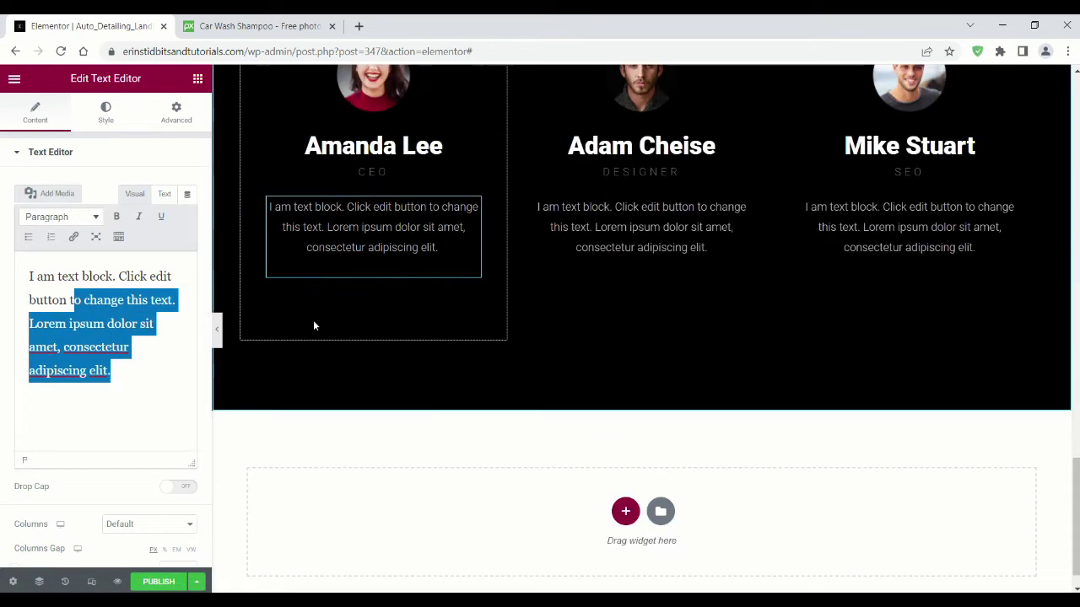
Step: Delete the social icon rows under Amanda Lee, Adam Cheise and Mike Stuart
left_click(460, 308)
right_click(472, 307)
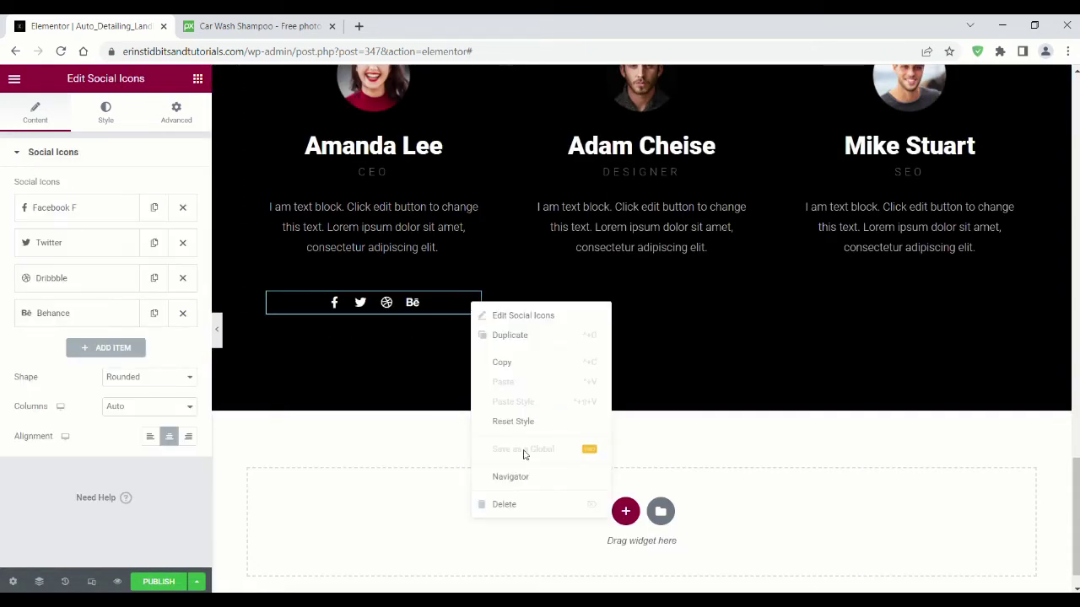
left_click(512, 503)
left_click(740, 371)
right_click(742, 371)
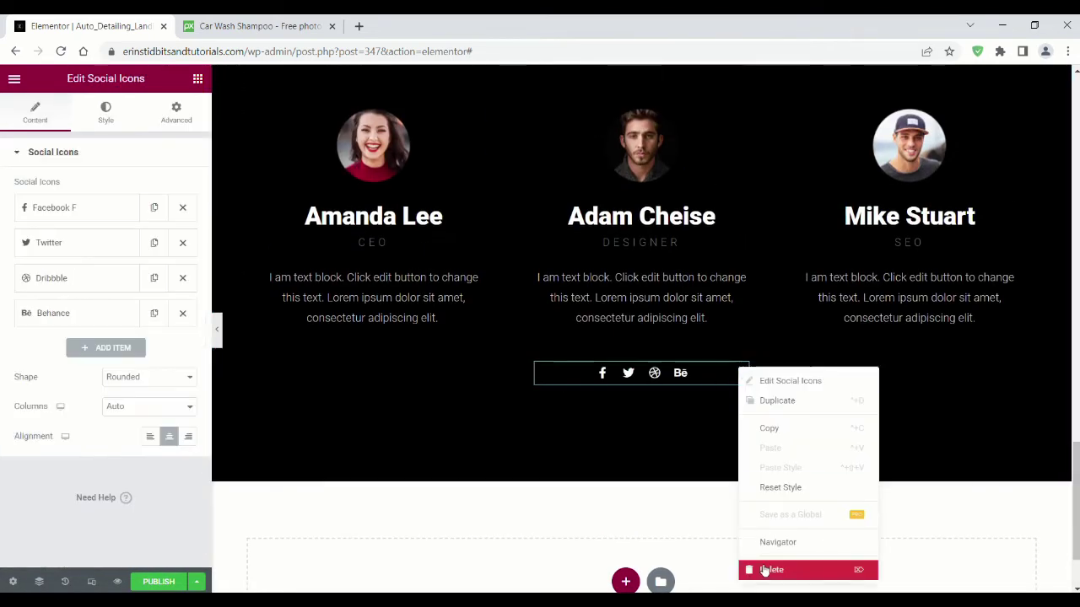
left_click(776, 570)
left_click(895, 377)
right_click(943, 371)
left_click(970, 569)
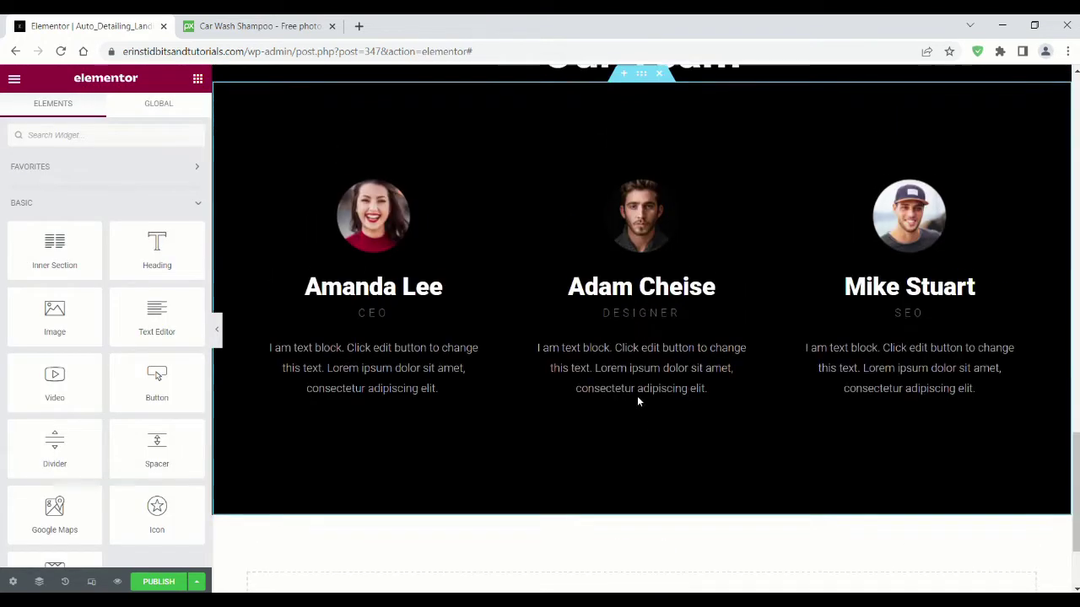
scroll(527, 184, "down", 3)
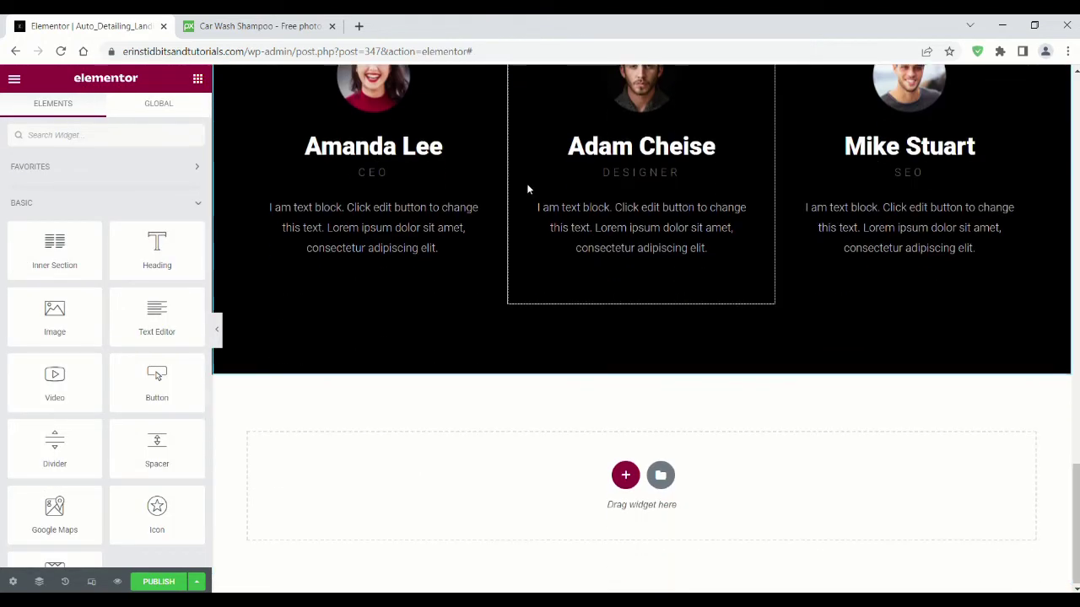
Step: Insert a block from the Contact category of the template library below the team section
left_click(662, 475)
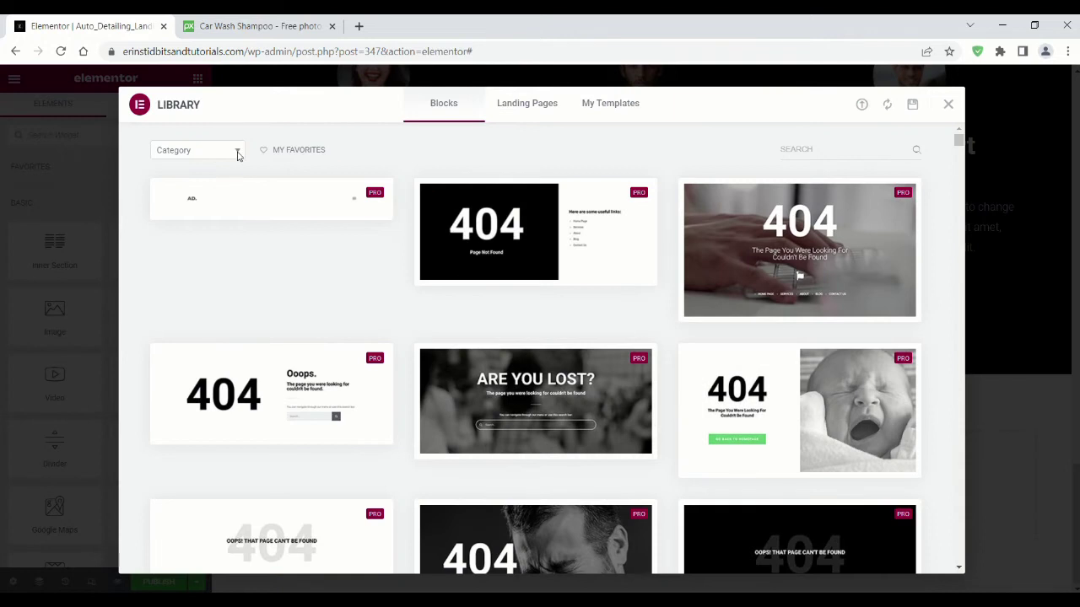
left_click(237, 152)
left_click(191, 296)
scroll(778, 282, "down", 10)
left_click(708, 294)
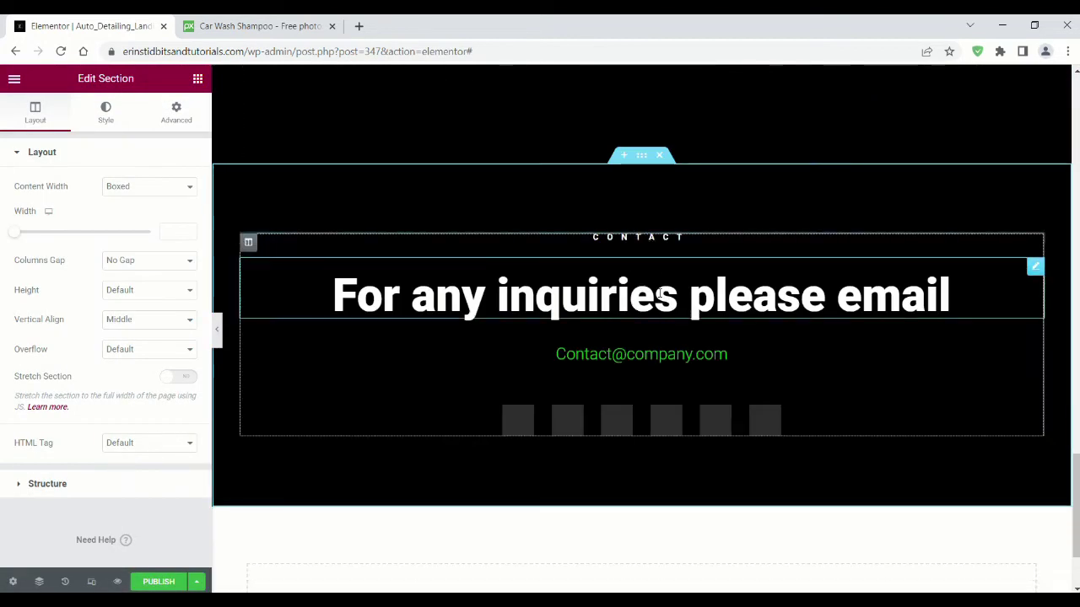
Step: Colour the email heading red (#CE0000) and set up its mailto link
left_click(624, 354)
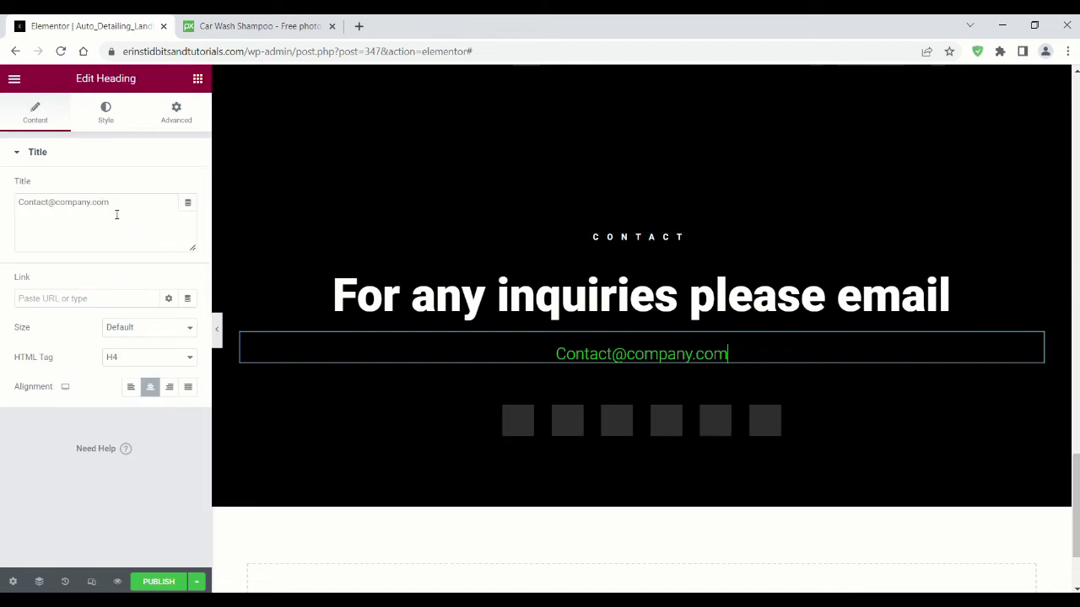
left_click(105, 113)
left_click(187, 187)
left_click_drag(83, 368, 2, 377)
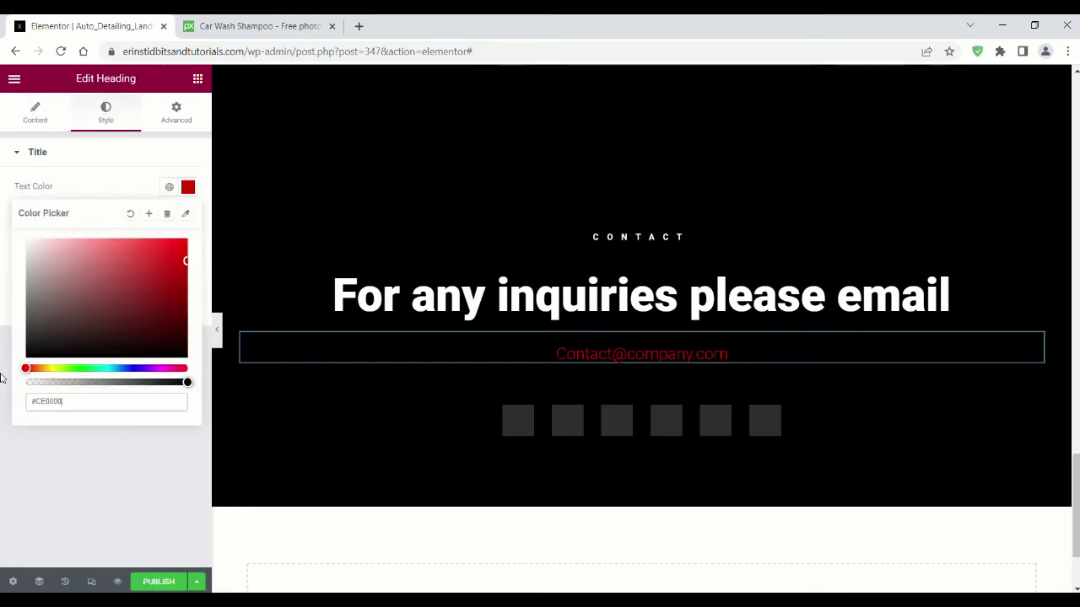
left_click(131, 179)
left_click(34, 113)
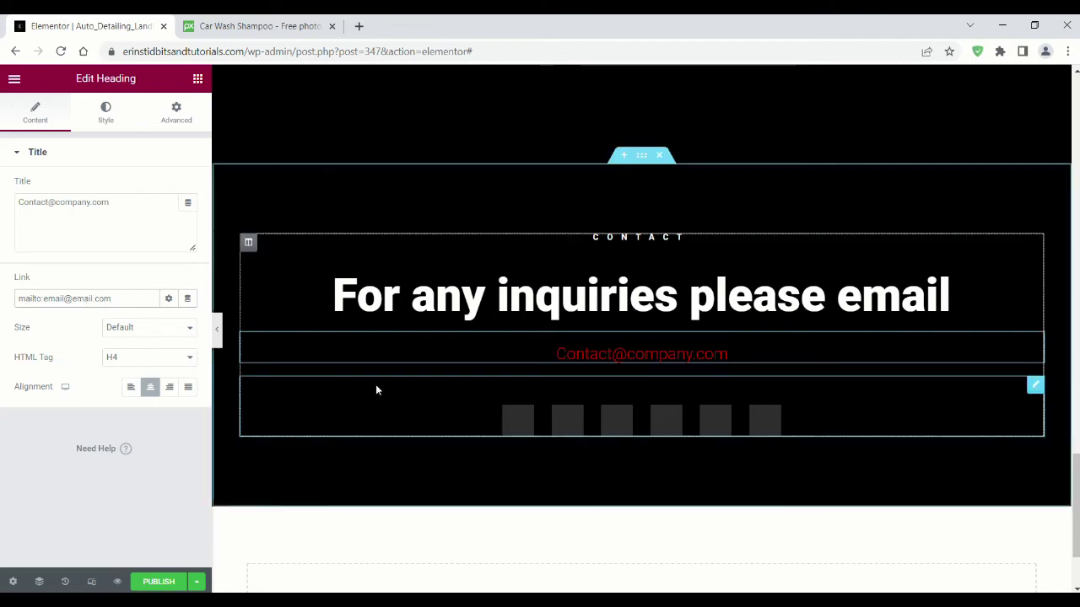
left_click(829, 416)
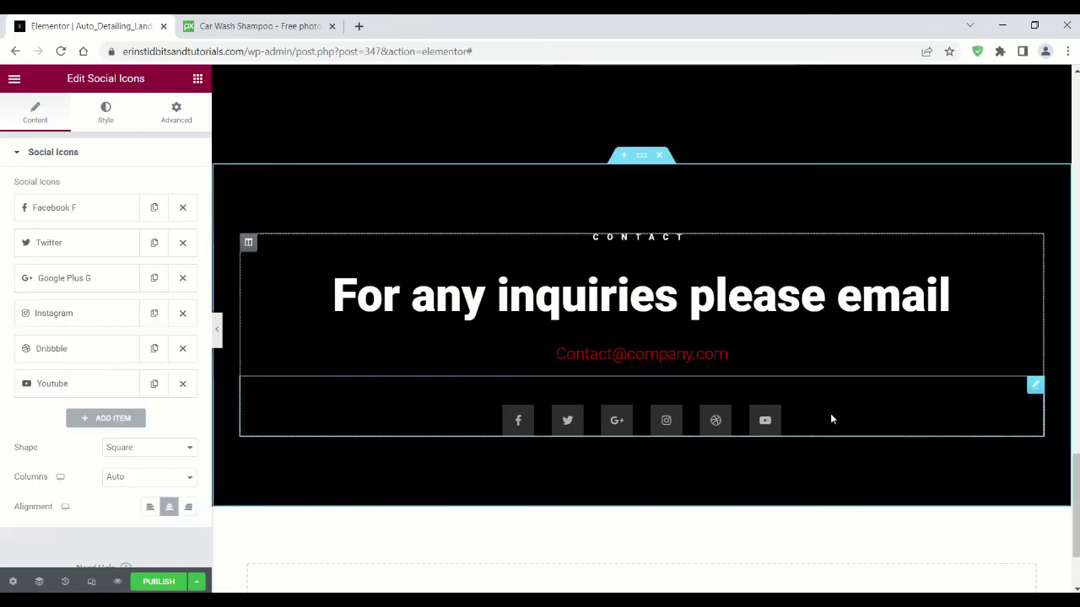
Step: Remove the Google Plus, Dribbble and Twitter social icons
left_click(182, 278)
left_click(182, 313)
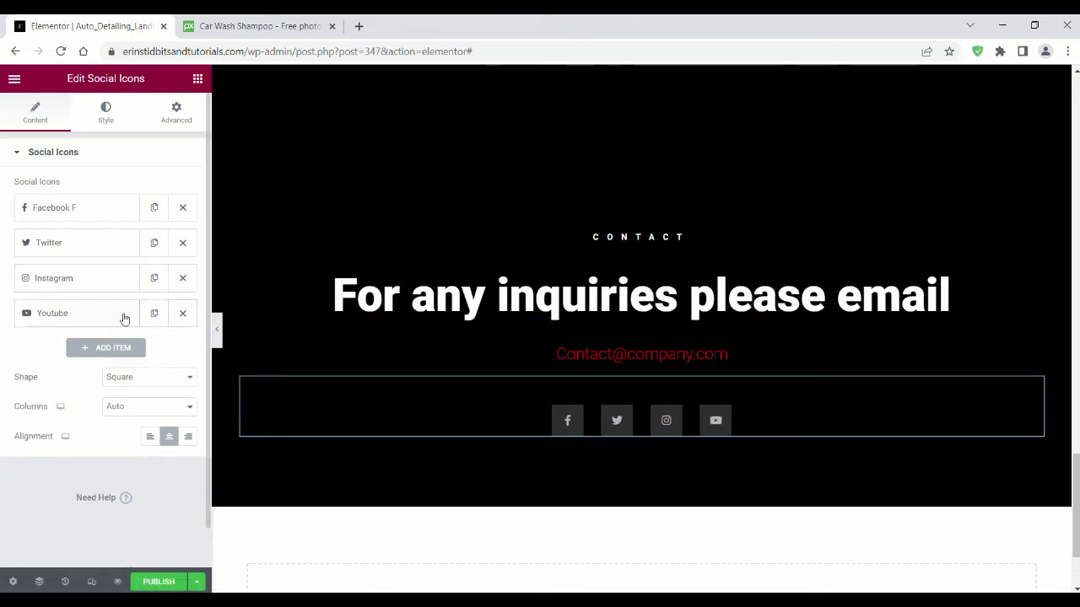
left_click(183, 244)
Step: Give the YouTube icon custom colours: white background and black symbol
left_click(105, 285)
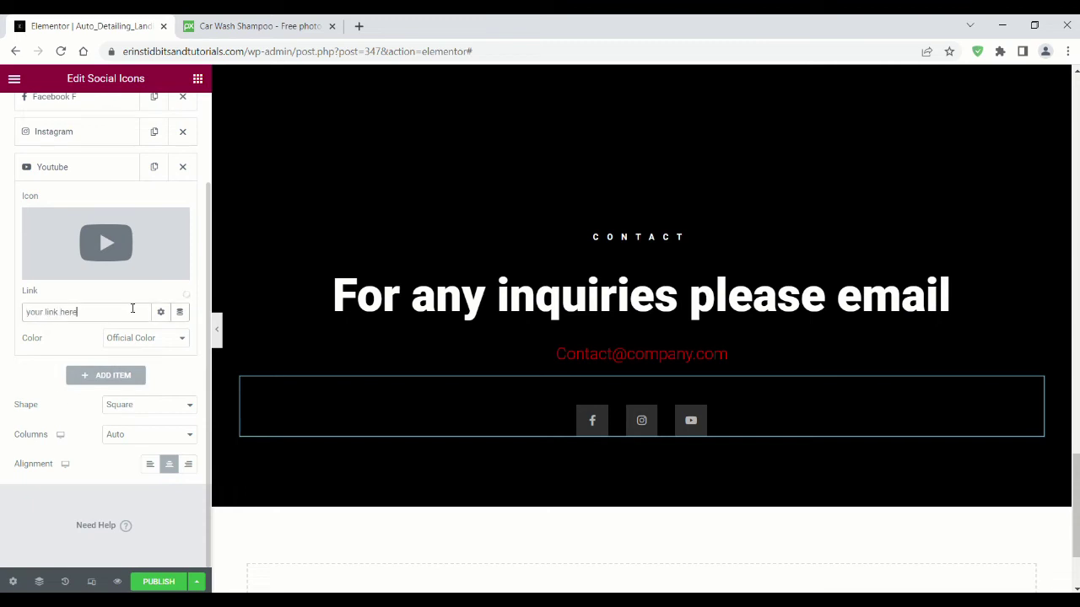
scroll(59, 194, "up", 2)
scroll(131, 411, "down", 2)
left_click(156, 365)
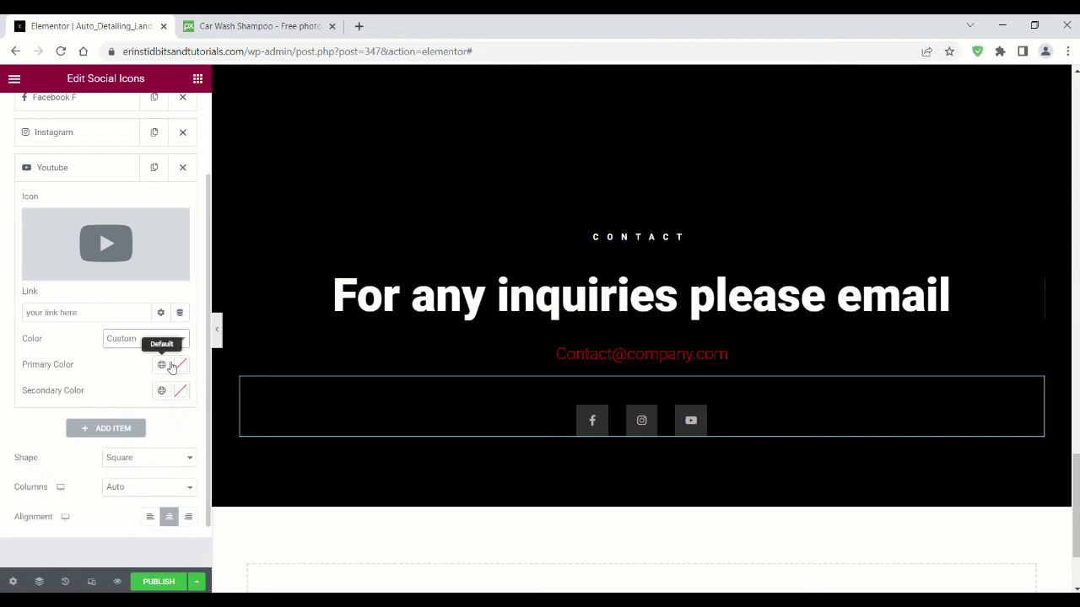
left_click(180, 366)
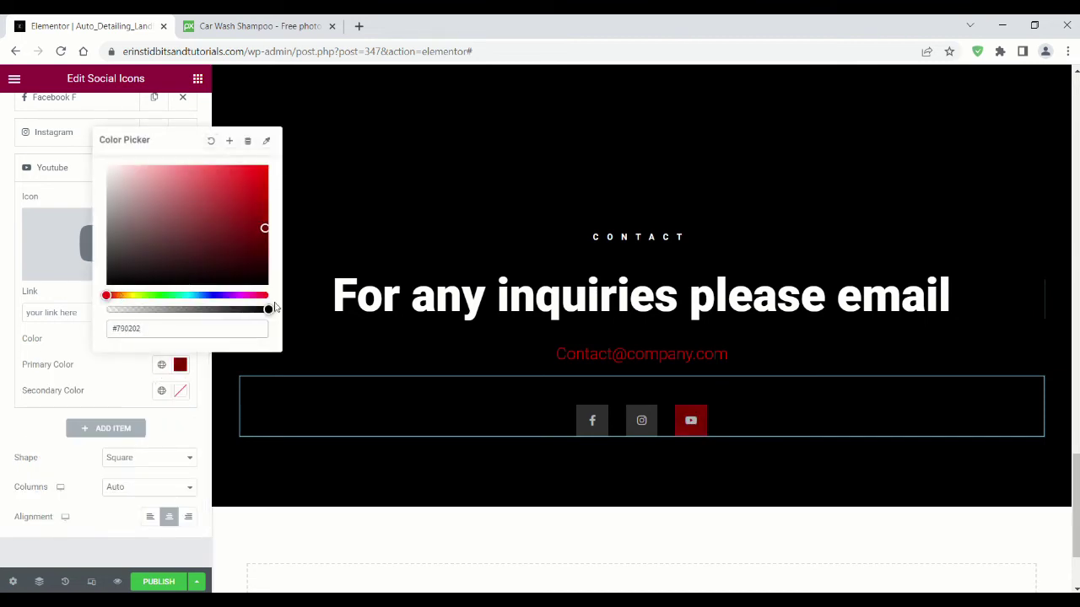
left_click(180, 390)
left_click(183, 306)
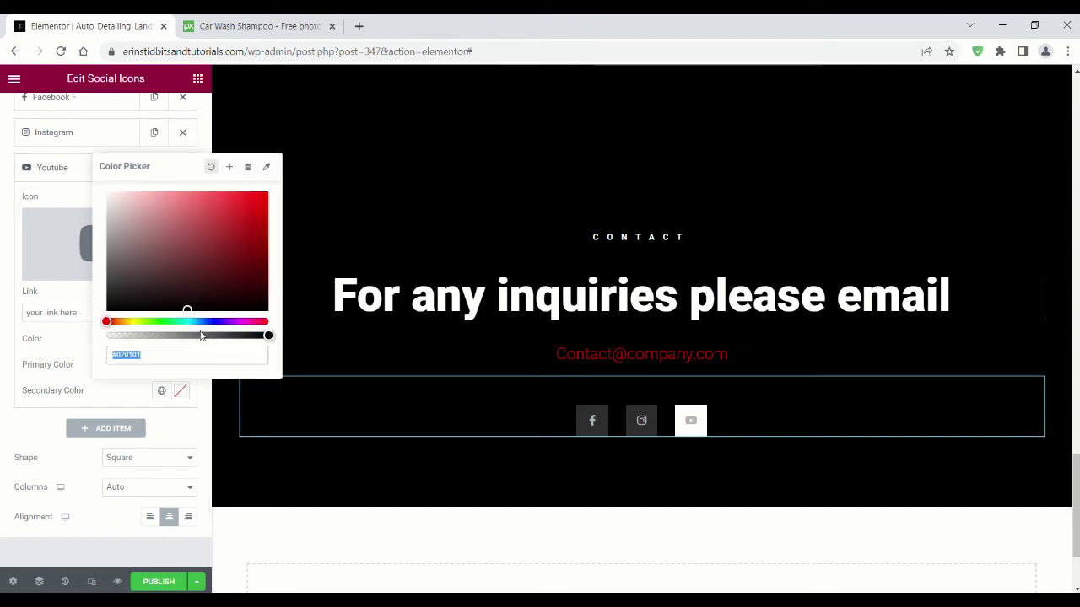
left_click_drag(150, 209, 106, 309)
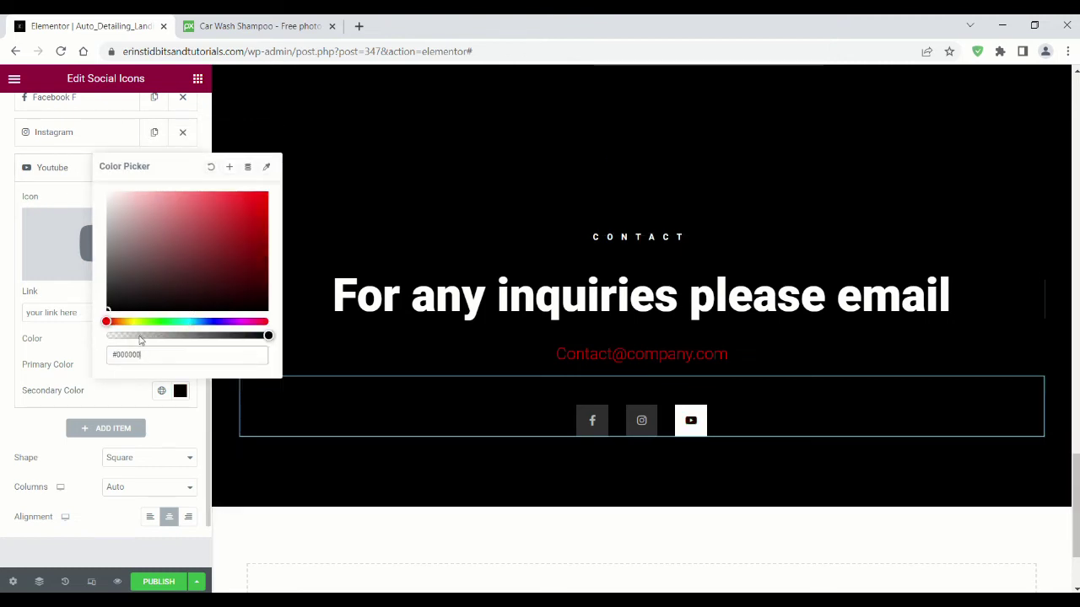
Step: Give the Instagram icon custom colours with a white background and black symbol
scroll(68, 163, "up", 2)
left_click(76, 220)
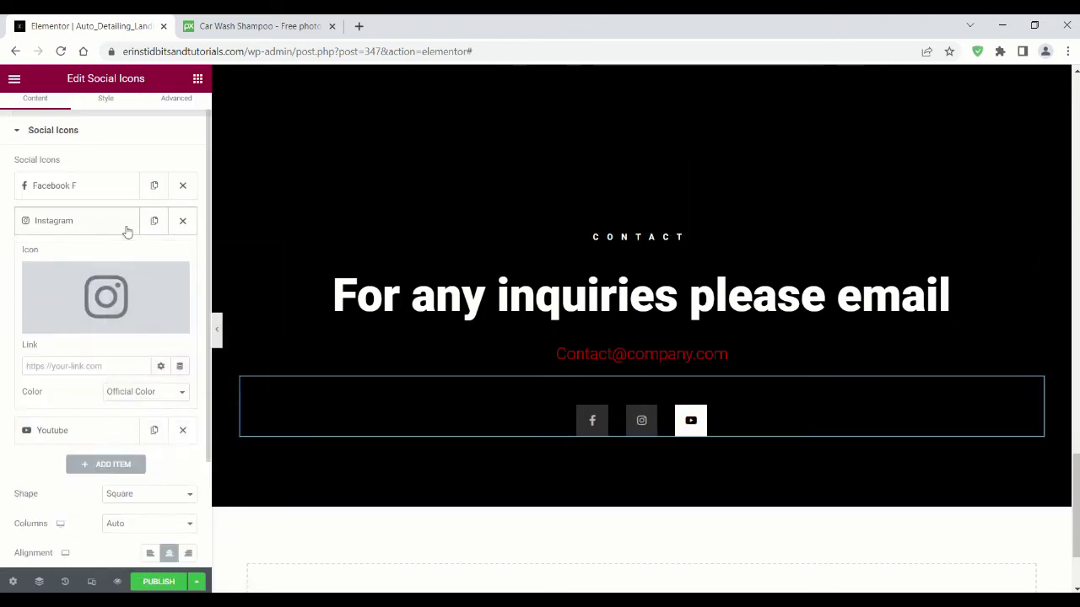
scroll(132, 340, "down", 2)
left_click(152, 329)
left_click(180, 329)
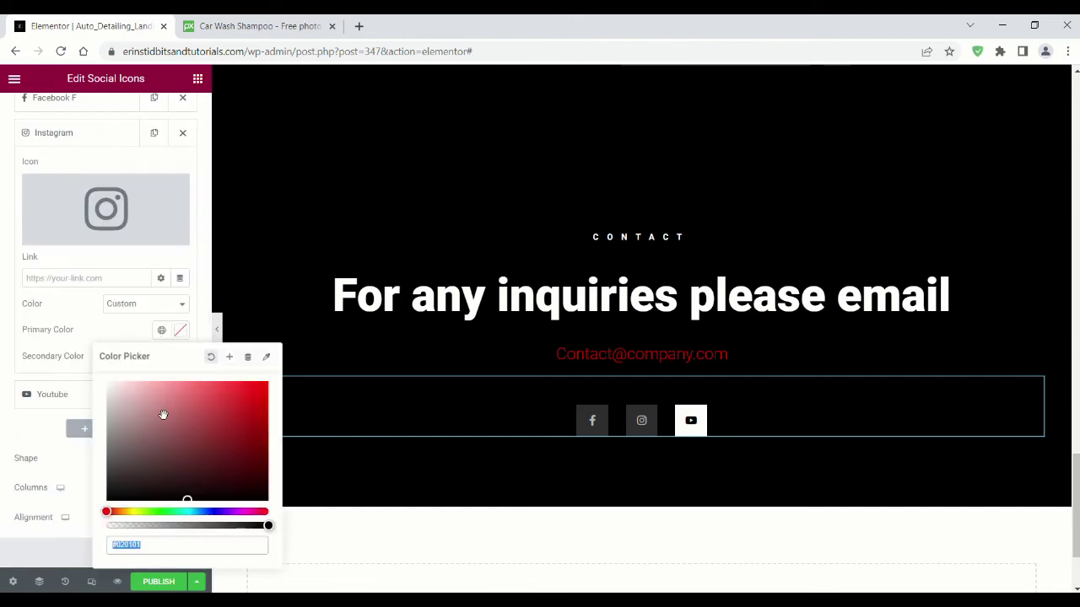
left_click(66, 364)
left_click(180, 357)
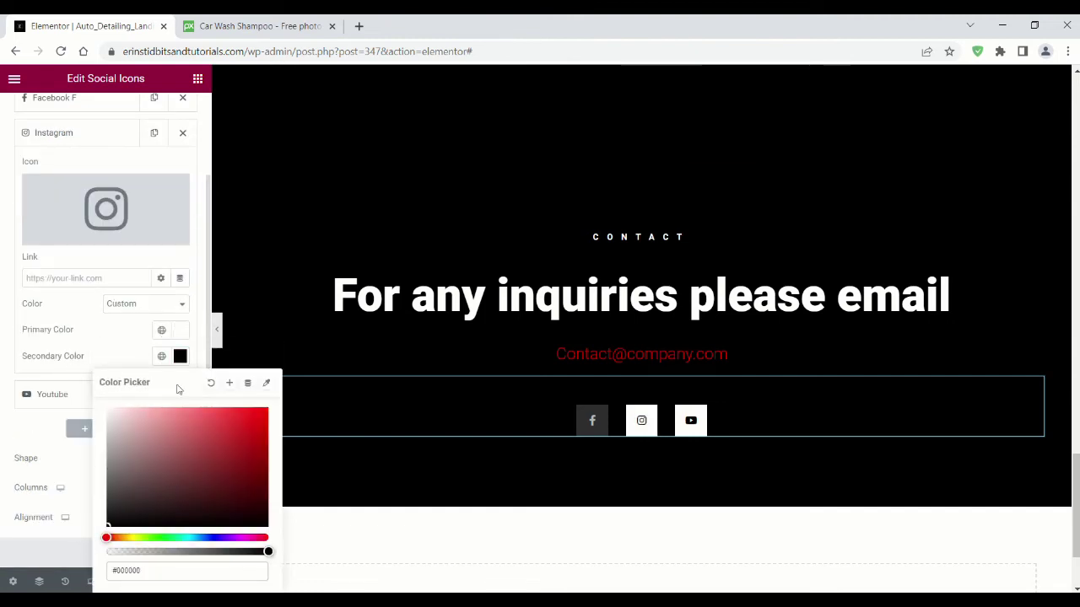
Step: Set the Facebook icon to custom colours with #000000 as the secondary colour
scroll(70, 180, "up", 3)
left_click(80, 207)
left_click(157, 404)
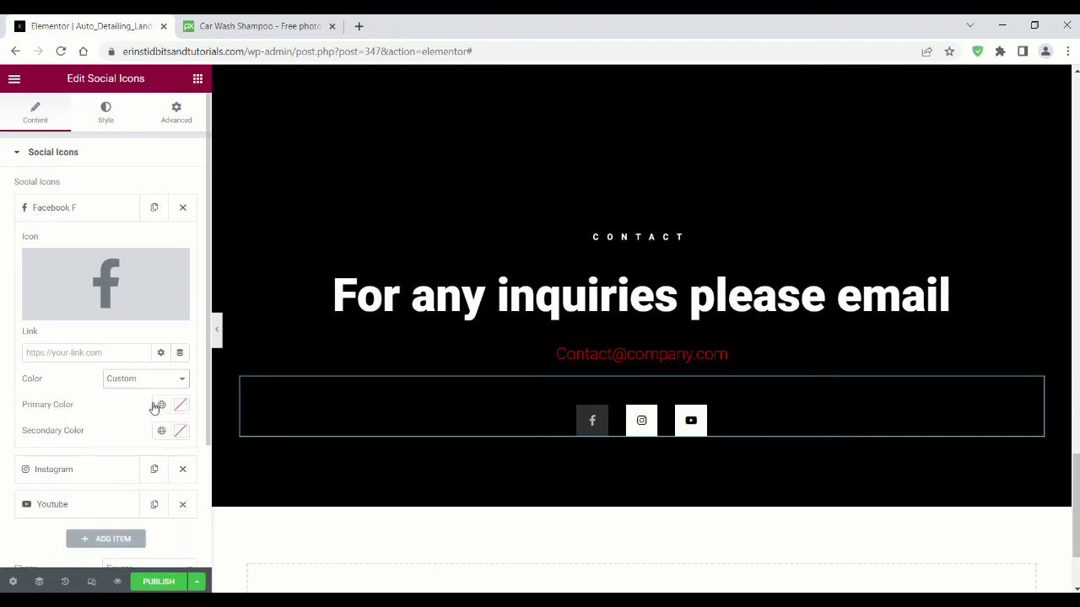
scroll(178, 318, "down", 2)
left_click(179, 317)
left_click(180, 346)
left_click(180, 346)
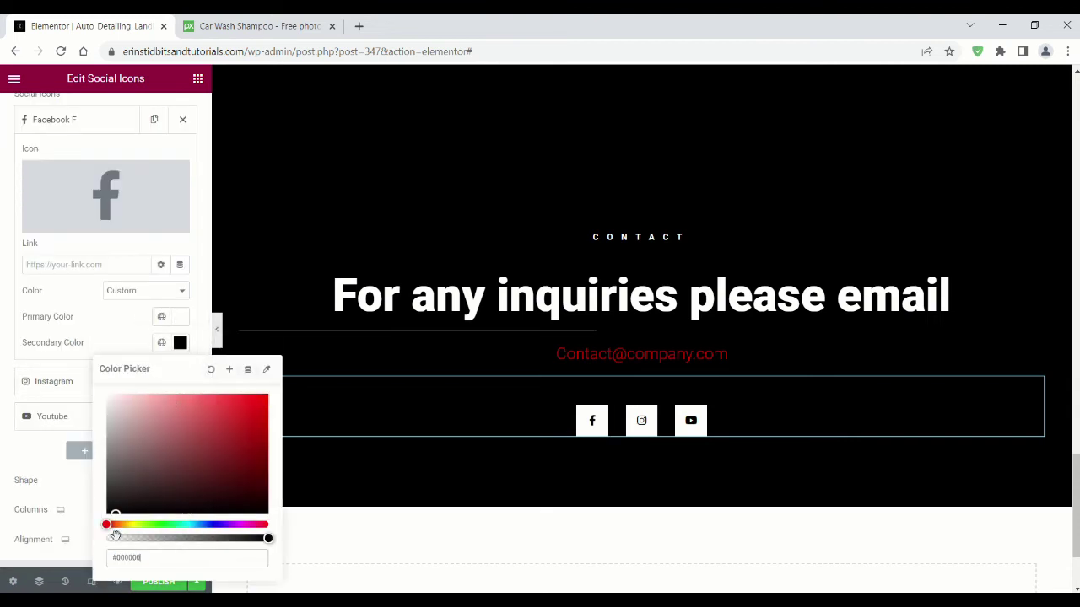
left_click(3, 358)
Step: Expand the Icon Hover colour settings in the social icons' Style tab
scroll(99, 330, "down", 1)
scroll(107, 178, "up", 2)
left_click(105, 112)
scroll(77, 373, "down", 2)
left_click(25, 472)
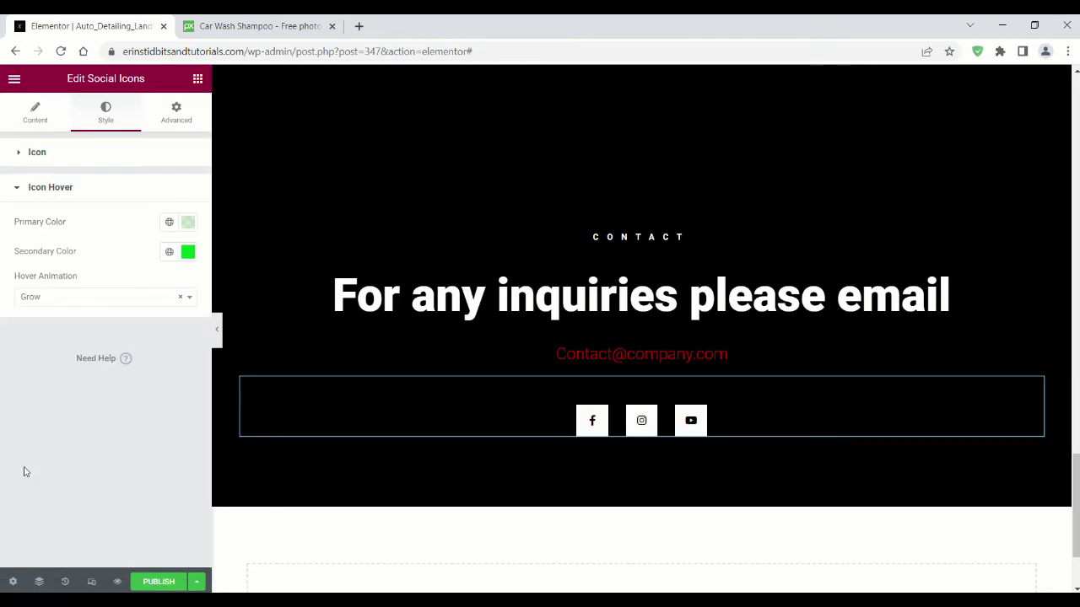
Step: Make the social icons' hover state a red #FF0000 glyph on a fully opaque white square
left_click(189, 252)
key("ctrl+a")
type("#FF0000")
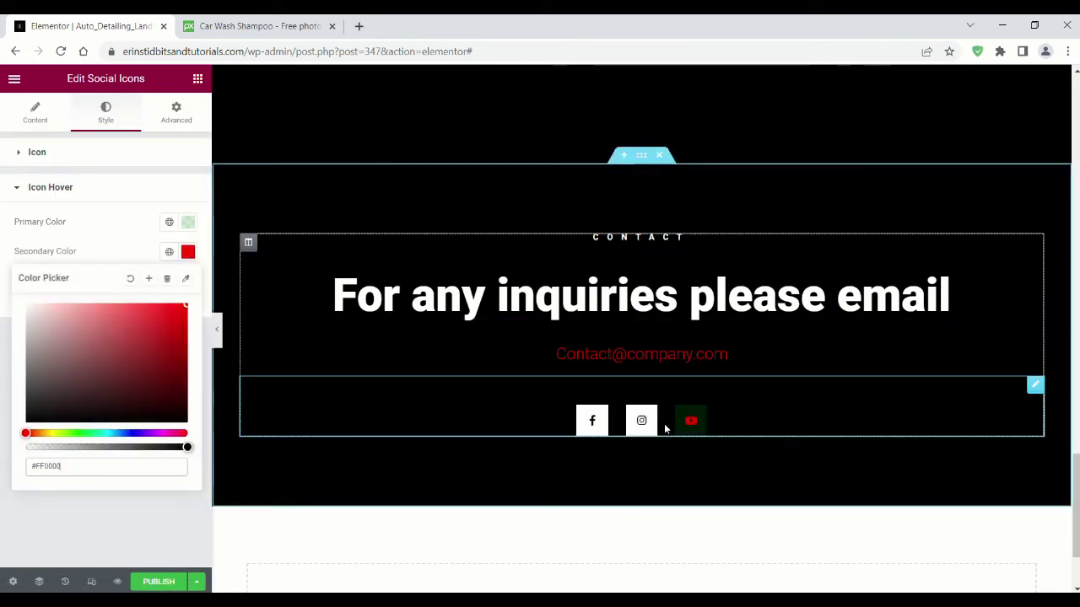
left_click(188, 222)
left_click_drag(45, 417, 186, 417)
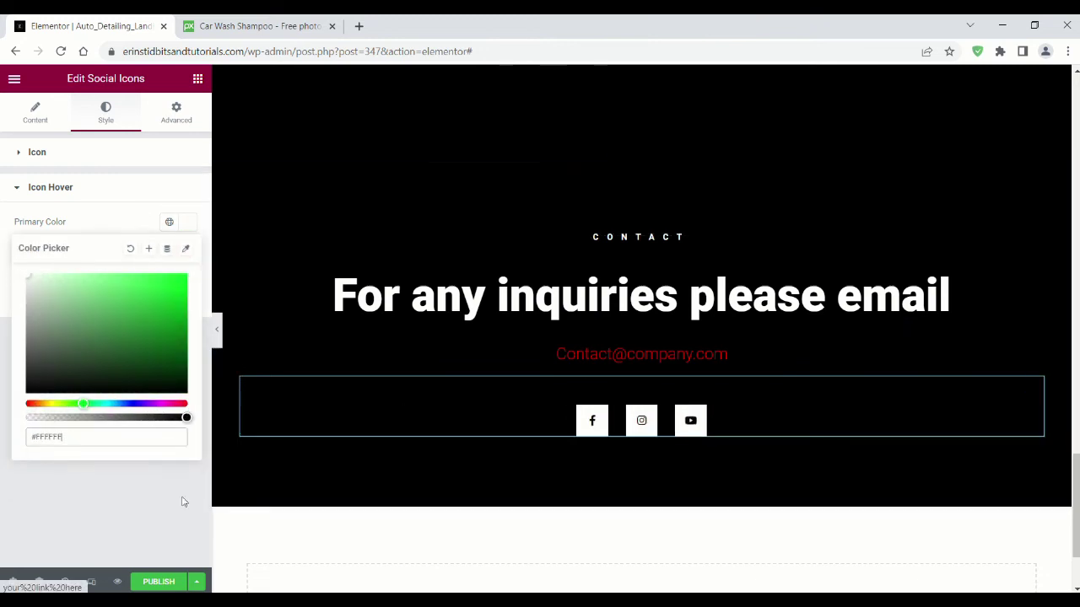
left_click(113, 501)
scroll(792, 532, "up", 3)
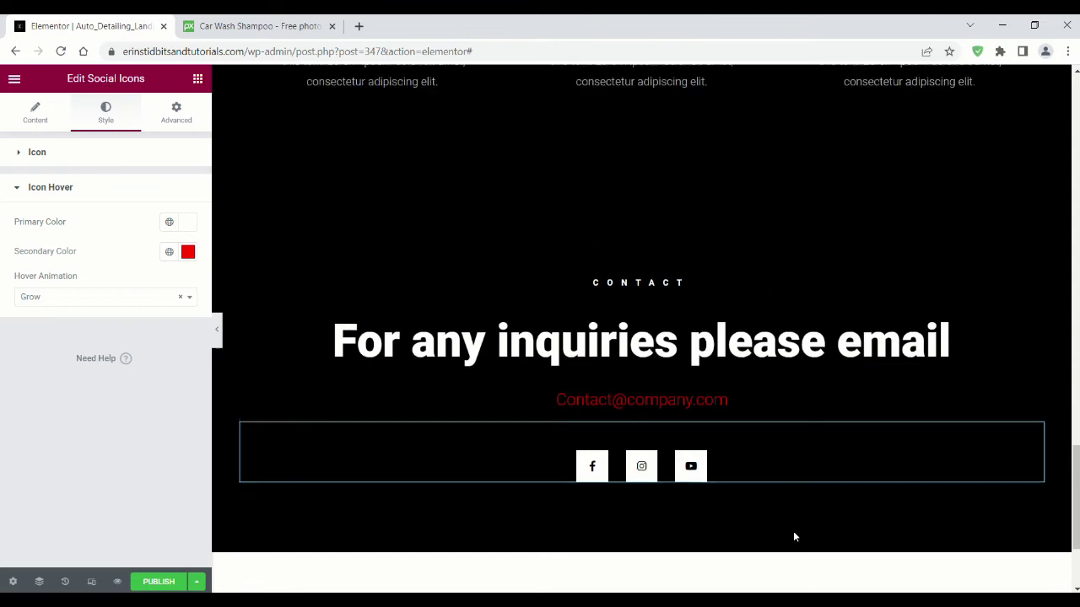
Step: Reduce the contact section's top padding in its Advanced settings
left_click(641, 366)
left_click(176, 118)
left_click_drag(46, 262, 48, 265)
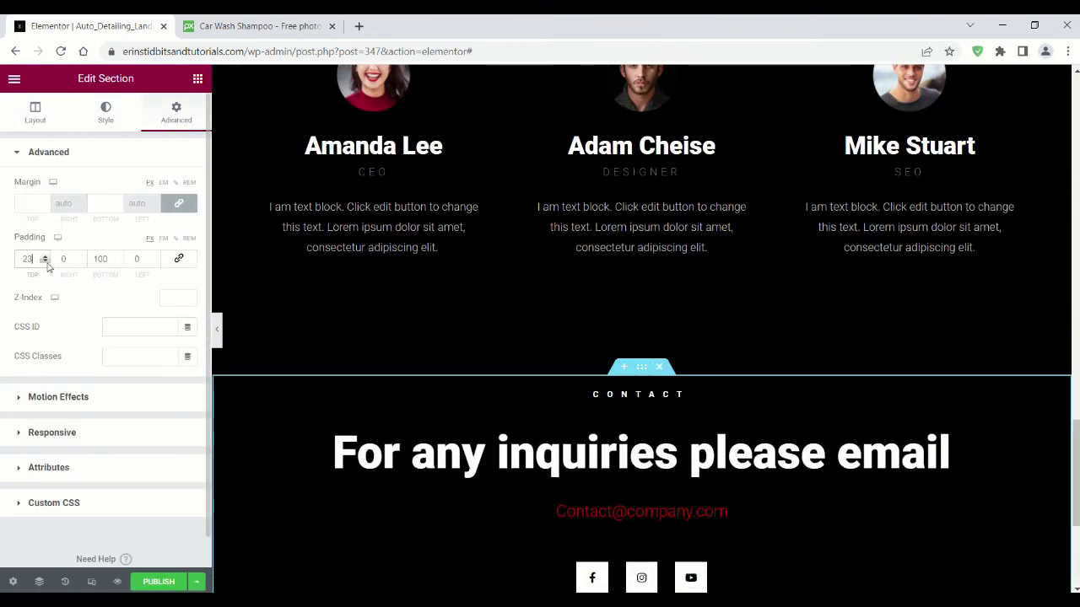
Step: Set the Our Team section's padding to 18 px top and 50 px bottom
scroll(592, 333, "up", 3)
left_click(643, 152)
left_click(176, 112)
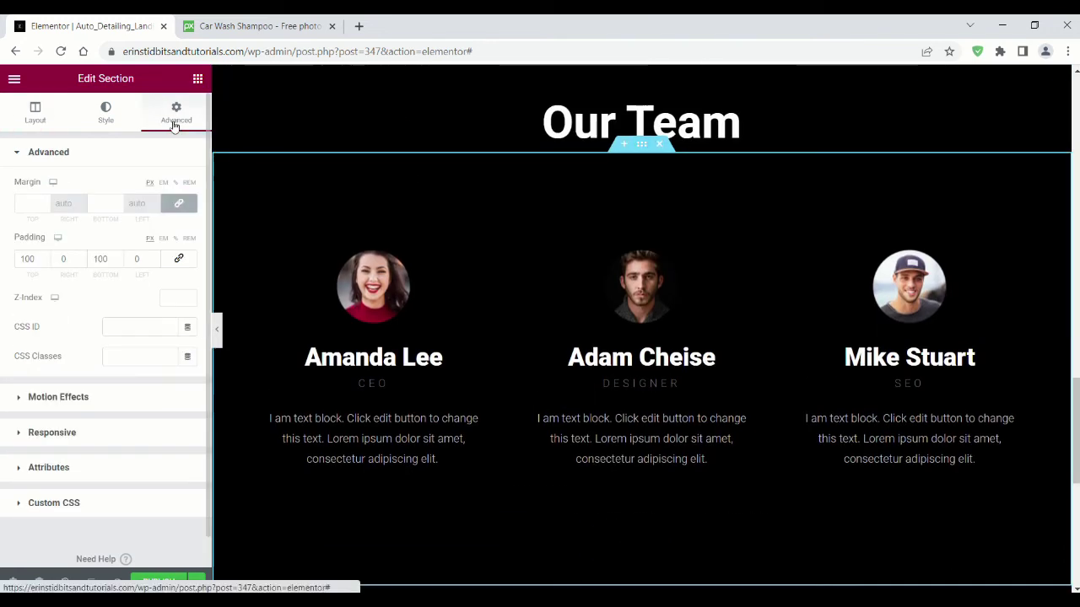
left_click_drag(46, 264, 47, 264)
scroll(85, 278, "down", 1)
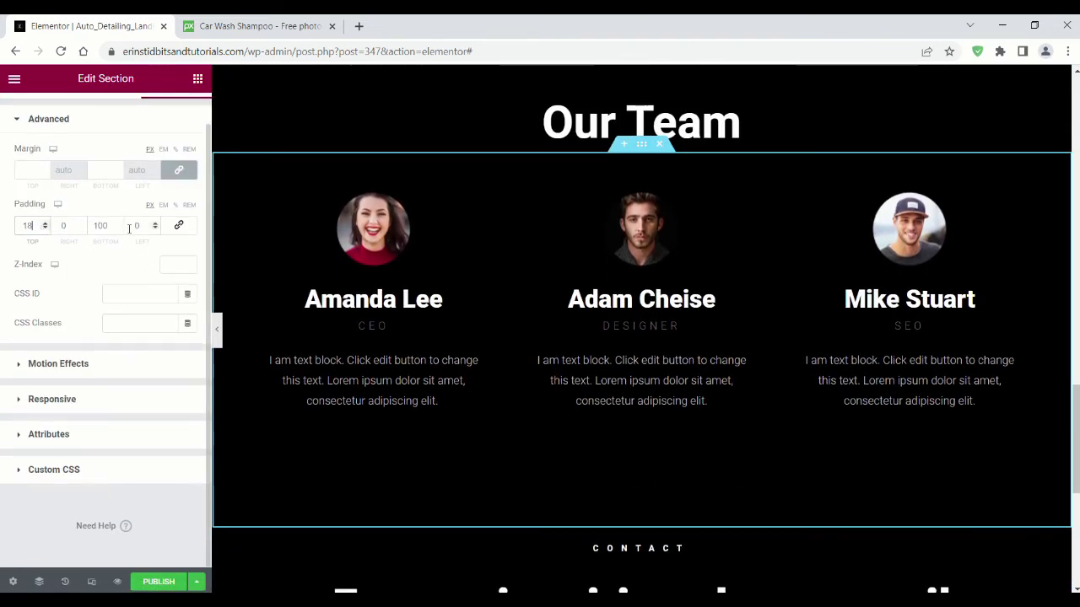
left_click_drag(118, 229, 118, 229)
scroll(557, 273, "down", 4)
scroll(523, 339, "up", 3)
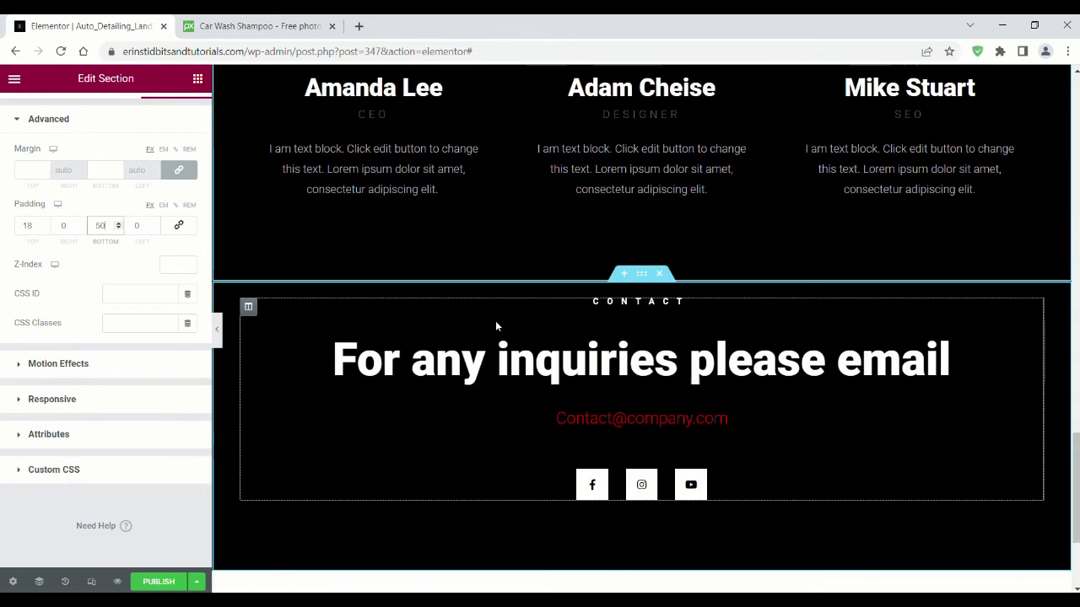
scroll(495, 327, "up", 20)
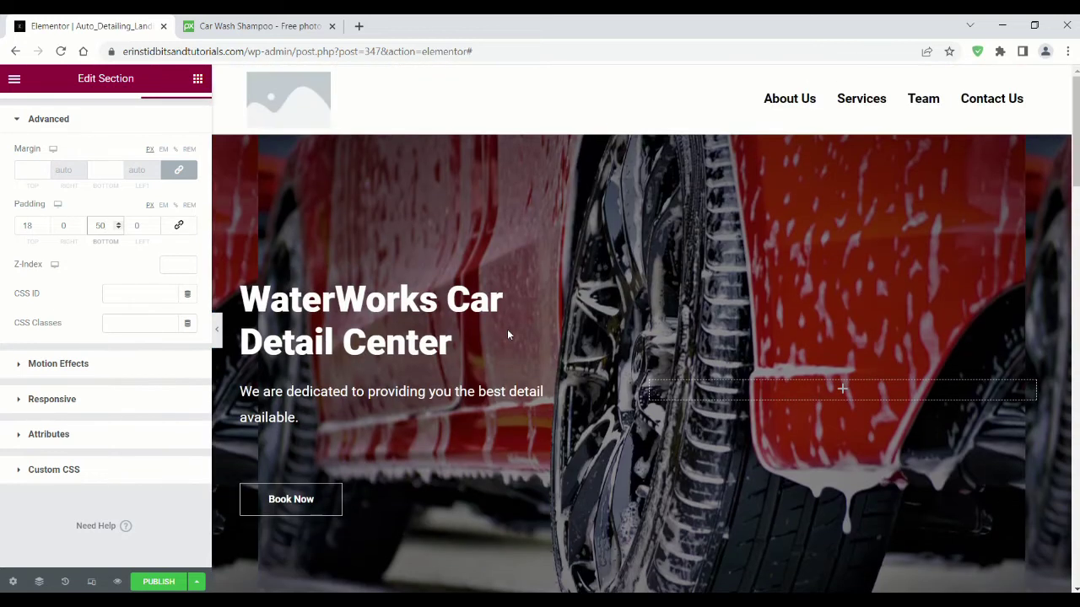
Step: Give the header section a classic solid black background
mouse_move(602, 104)
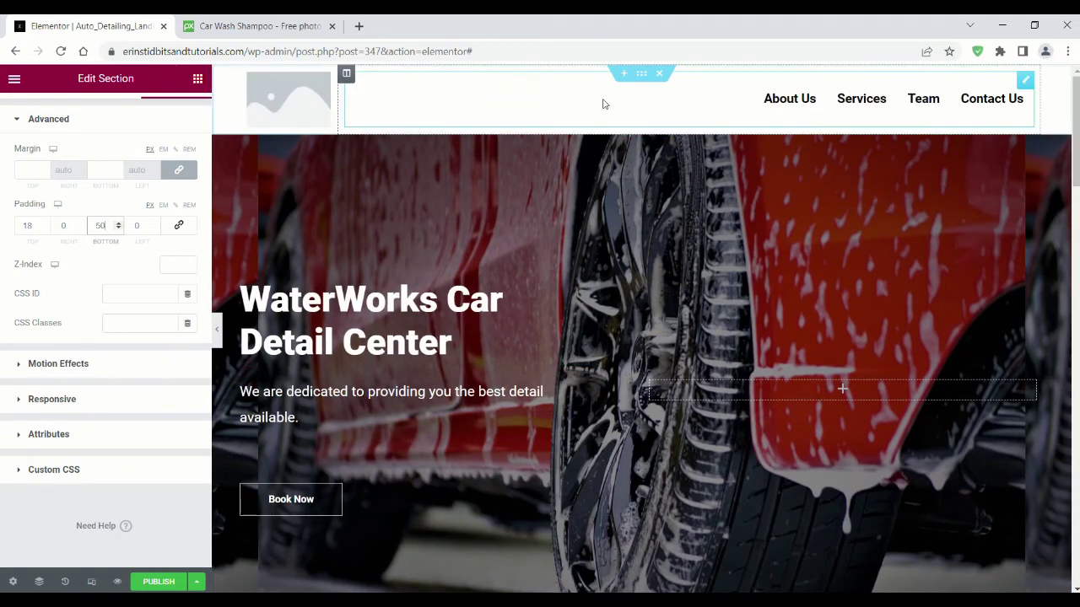
left_click(643, 76)
left_click(106, 111)
left_click(130, 216)
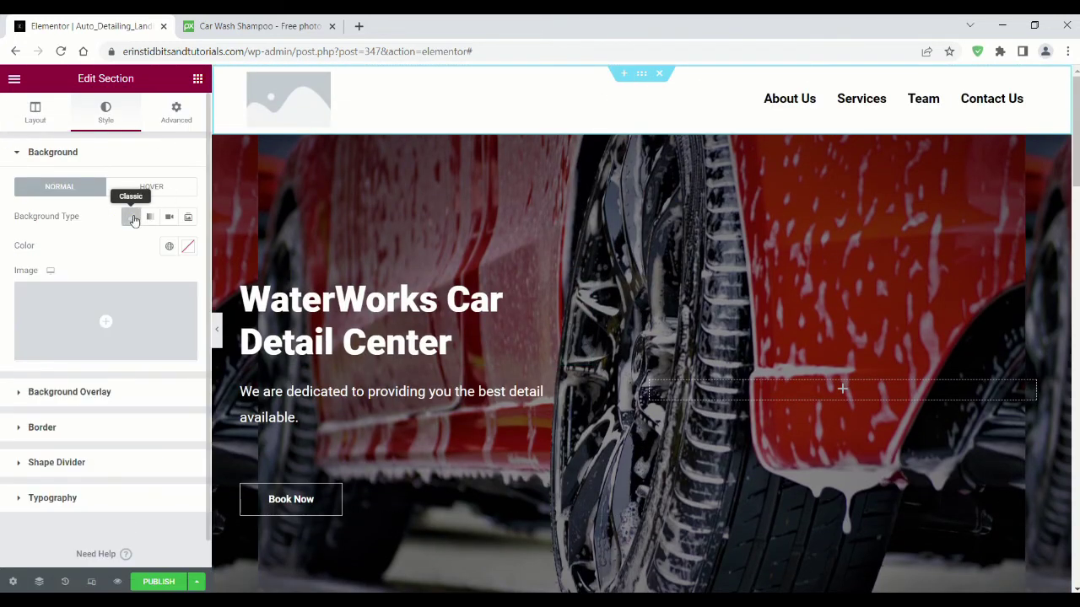
left_click(188, 245)
left_click(687, 107)
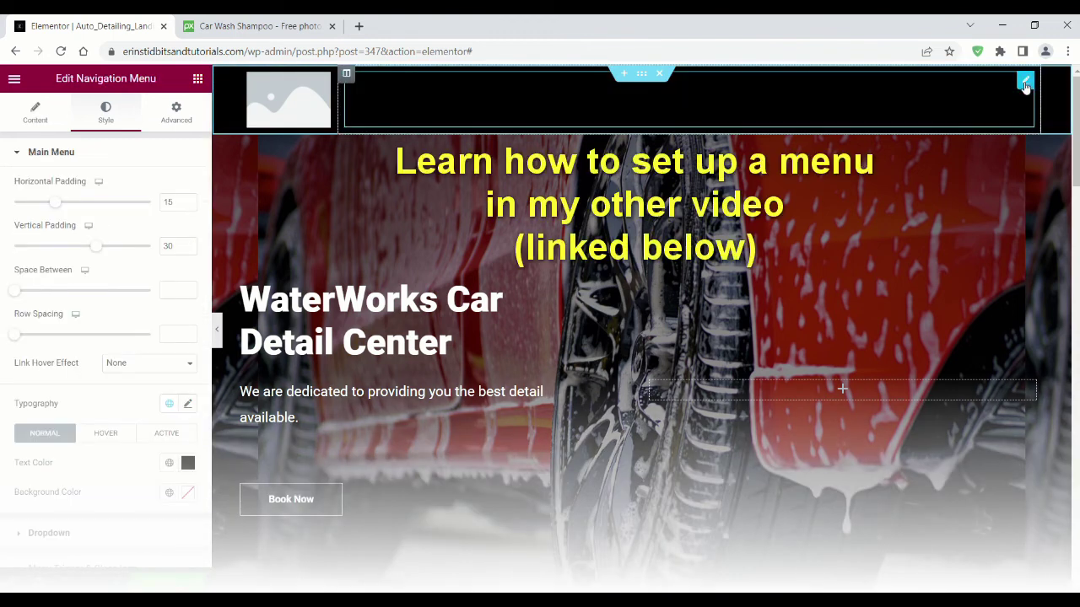
Step: Set the Nav Menu text colour to #FFFFFF and its hover text colour to #FF0000
left_click(36, 112)
left_click(105, 111)
scroll(135, 305, "down", 1)
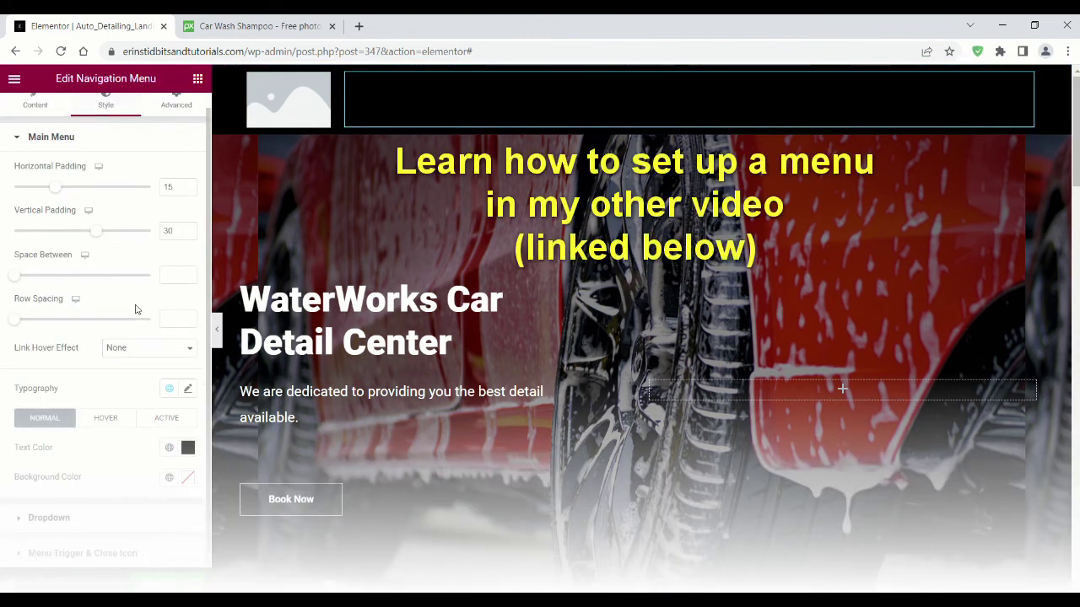
left_click(187, 447)
type("#FFFFFF")
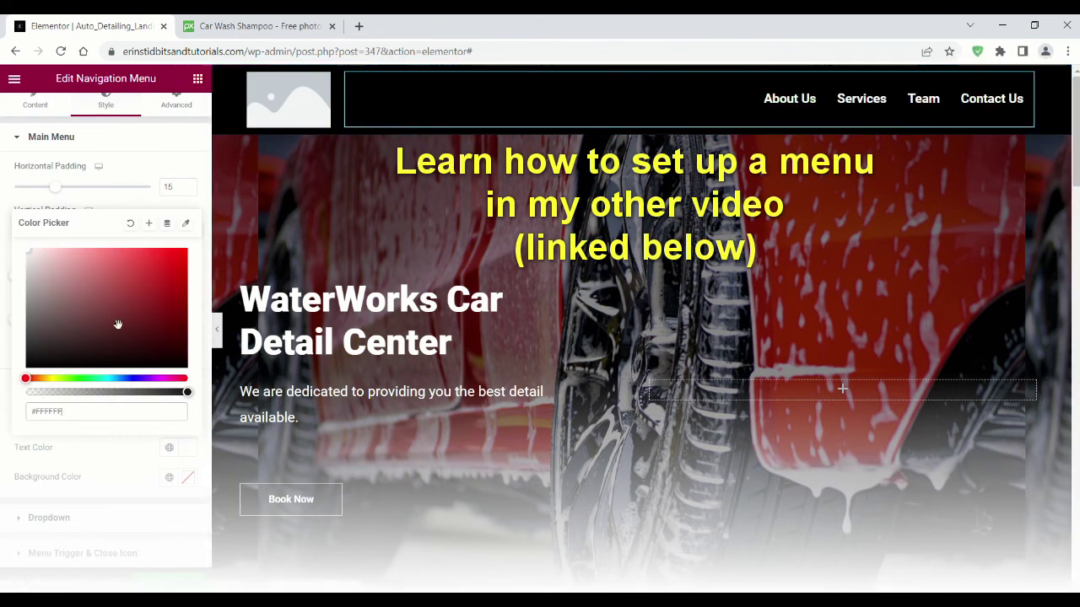
left_click(154, 209)
left_click(188, 447)
type("#FF0000")
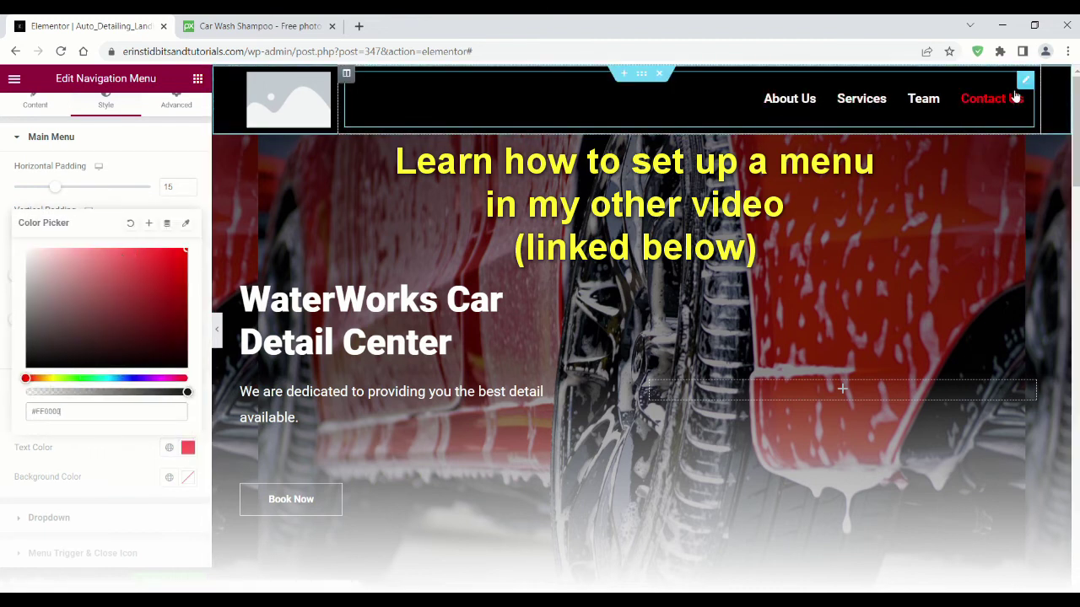
scroll(289, 228, "down", 6)
left_click(646, 145)
left_click(173, 116)
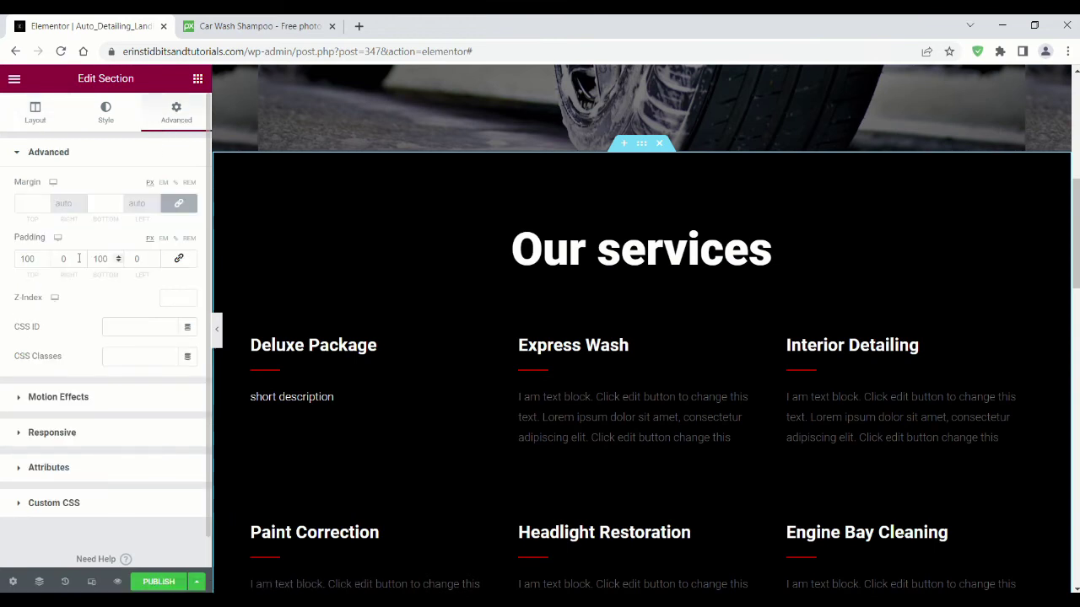
Step: Set Our services padding to 65 top and 74 bottom, then add a new section below holding a Divider
left_click(45, 263)
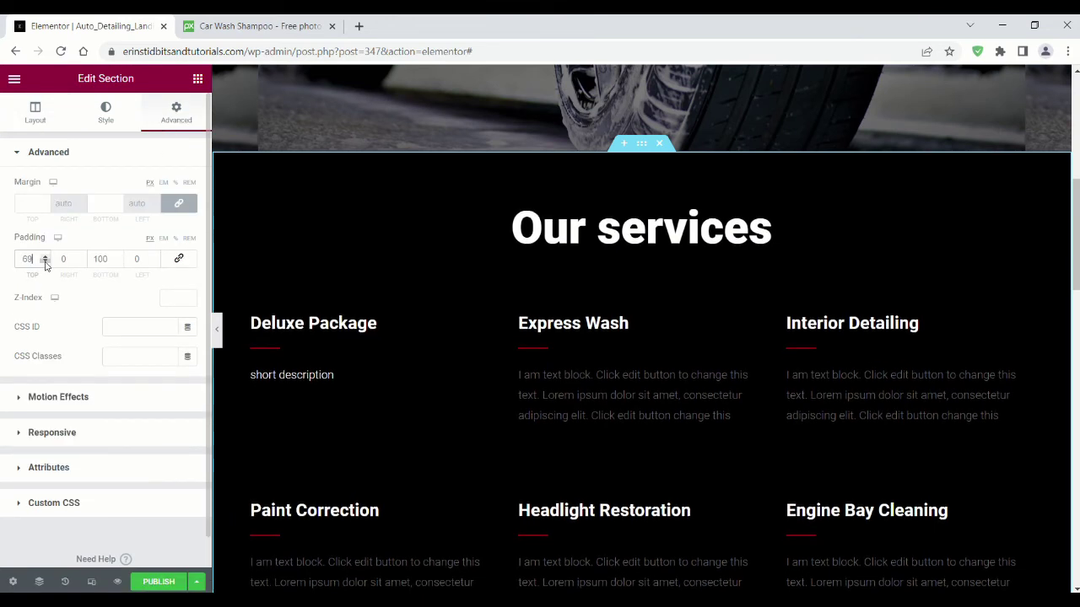
scroll(507, 258, "down", 4)
left_click(118, 262)
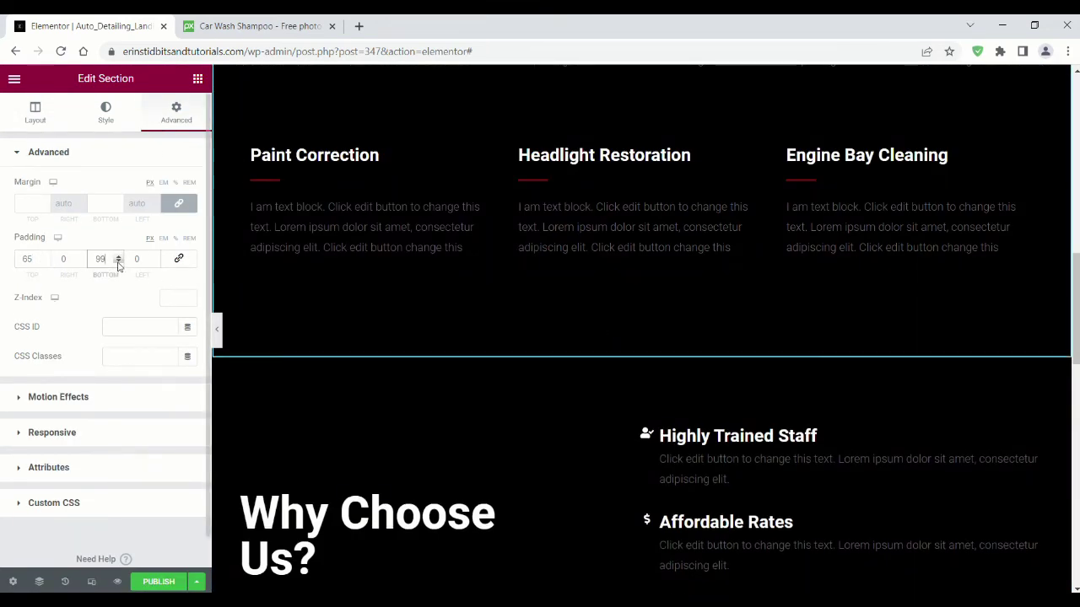
left_click(118, 263)
left_click(118, 263)
left_click(119, 263)
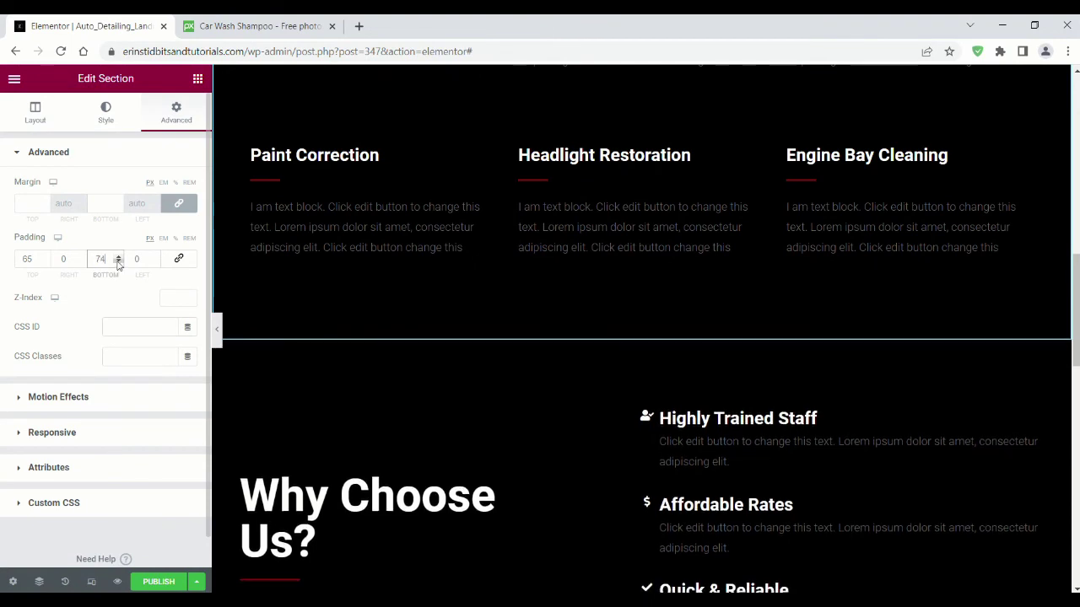
left_click(634, 340)
left_click_drag(57, 458, 509, 404)
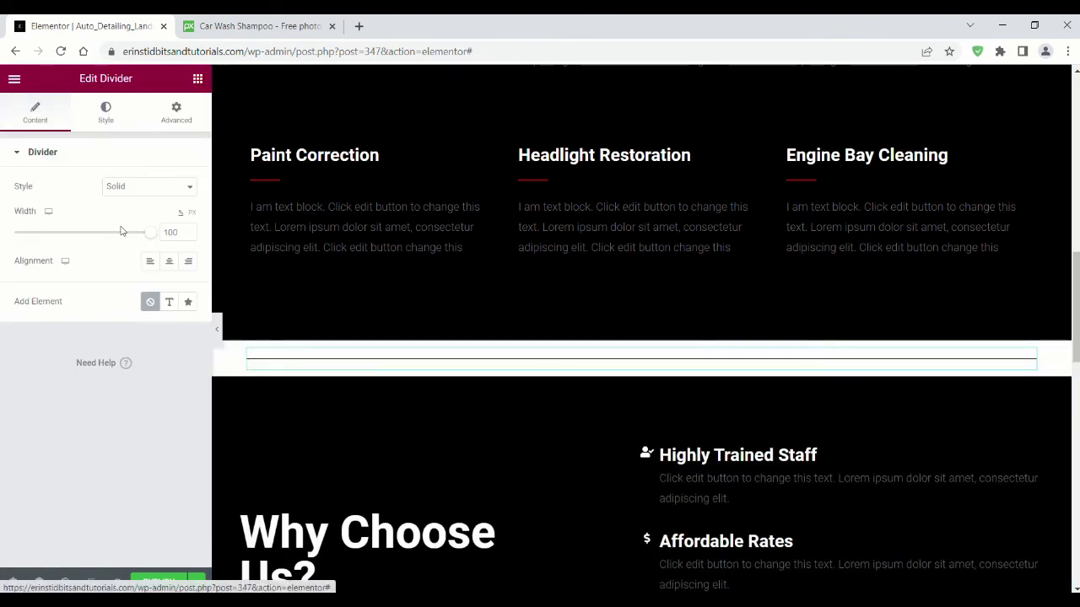
Step: Set the divider line colour to white #FFFFFF
left_click(105, 112)
left_click(187, 187)
type("#FFFFFF")
left_click(163, 156)
left_click(163, 155)
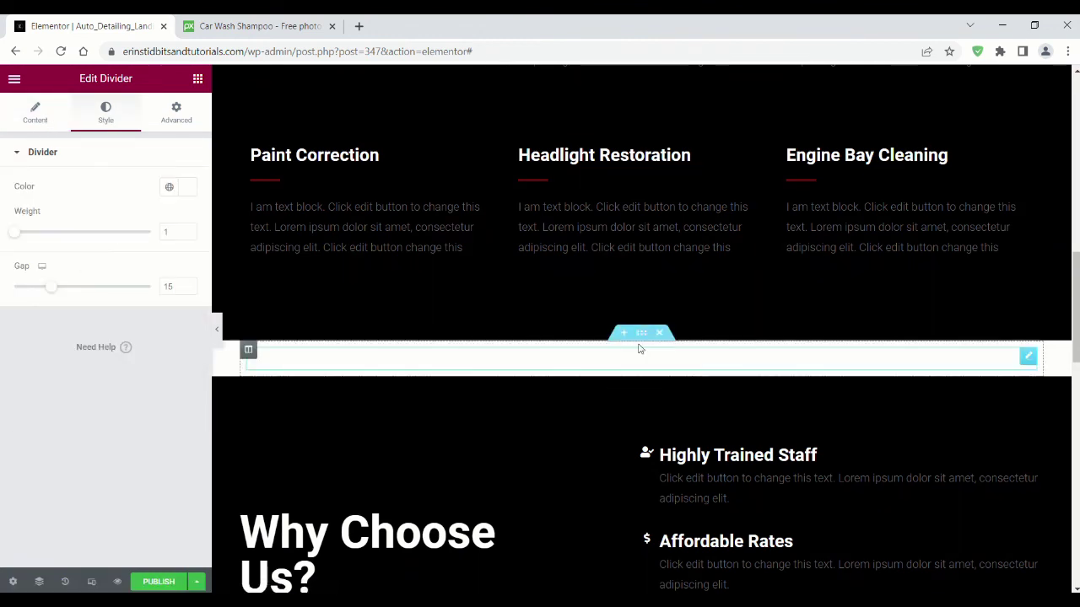
Step: Give the divider's section a classic black #000000 background
left_click(641, 332)
left_click(110, 111)
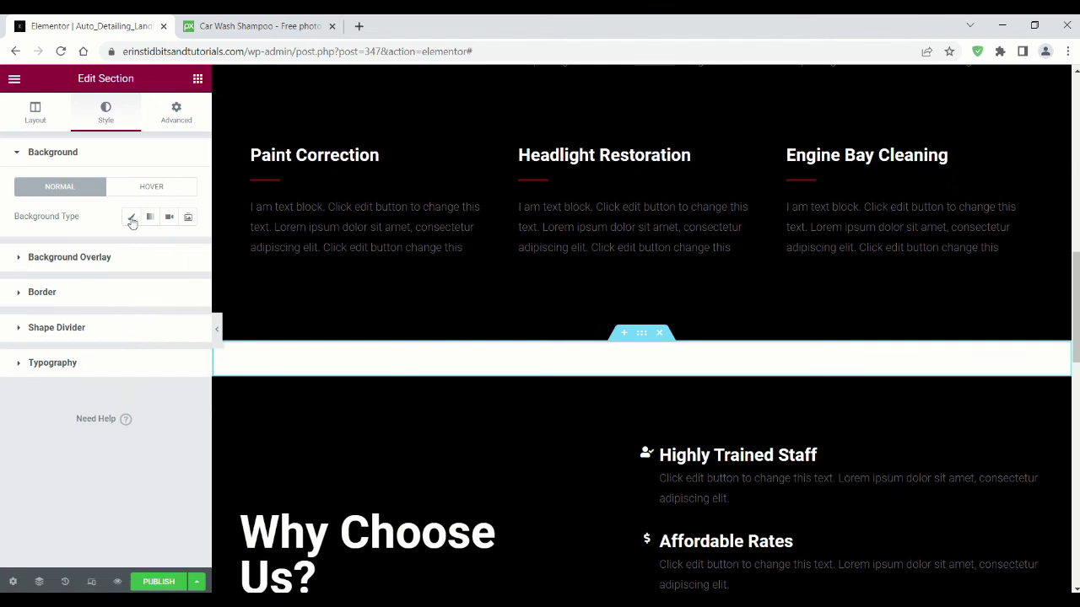
left_click(132, 217)
left_click(187, 245)
left_click_drag(101, 311, 43, 406)
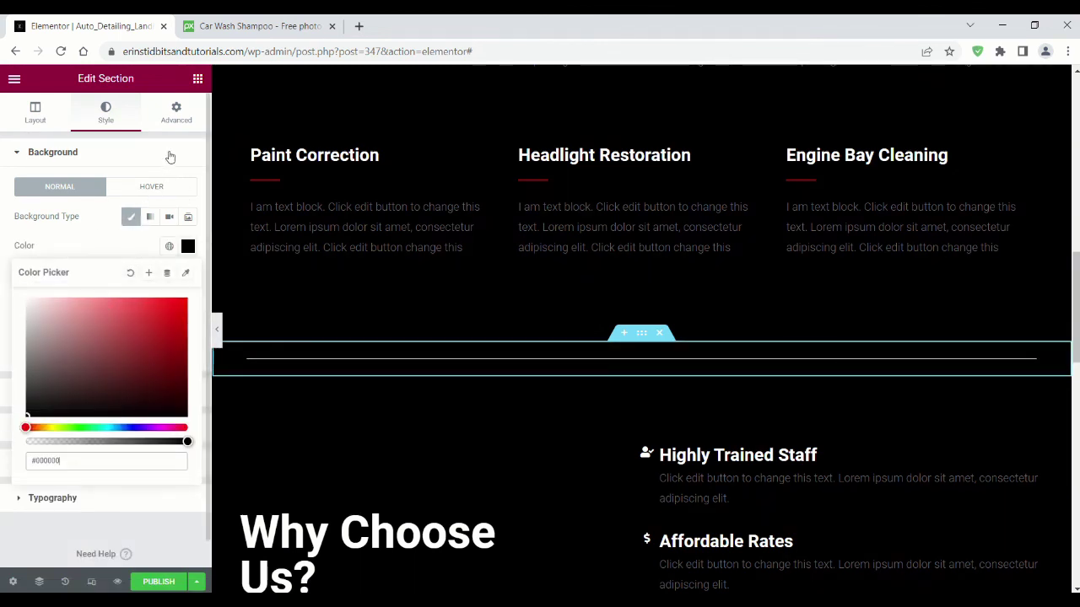
left_click(170, 157)
scroll(565, 347, "down", 3)
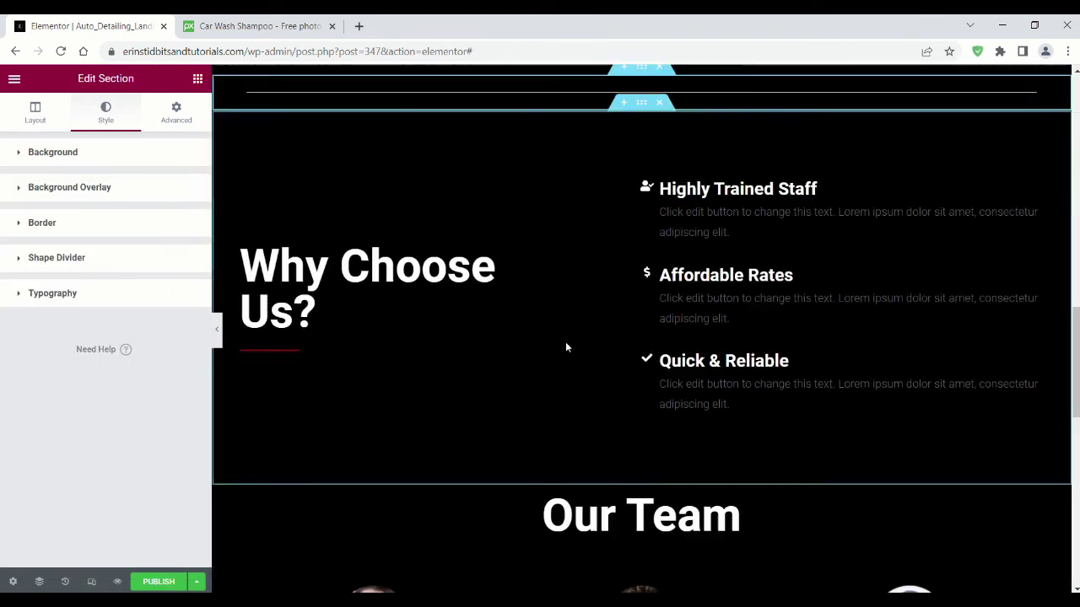
scroll(565, 347, "down", 1)
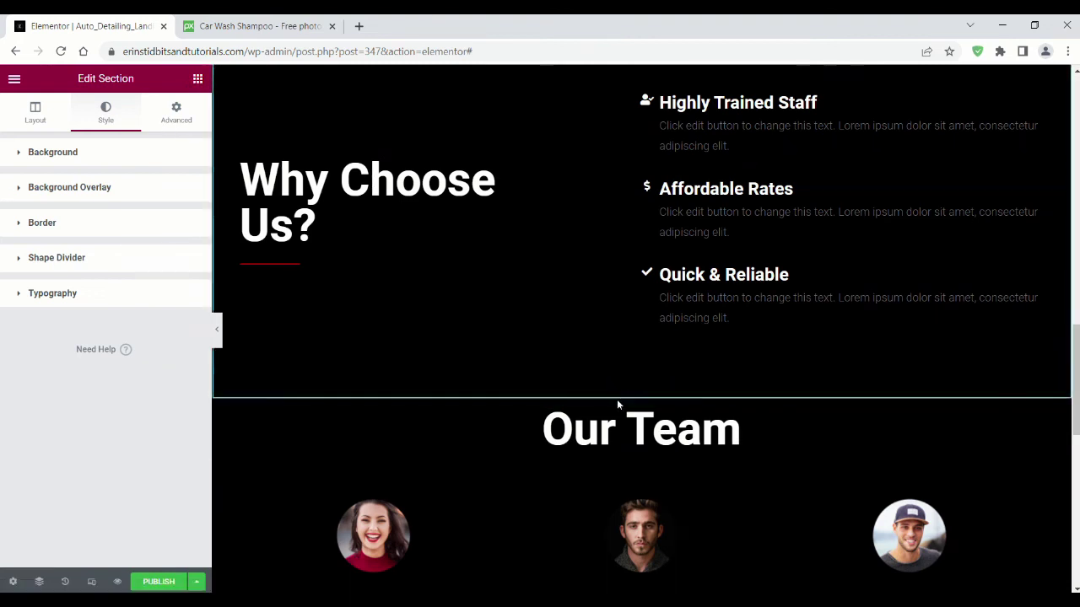
Step: Add a new section above Our Team with a Divider and adjust its line colour
left_click(620, 399)
left_click_drag(73, 453, 465, 456)
left_click(106, 113)
left_click(186, 184)
Step: Set that divider section's background to black #000000
left_click(642, 393)
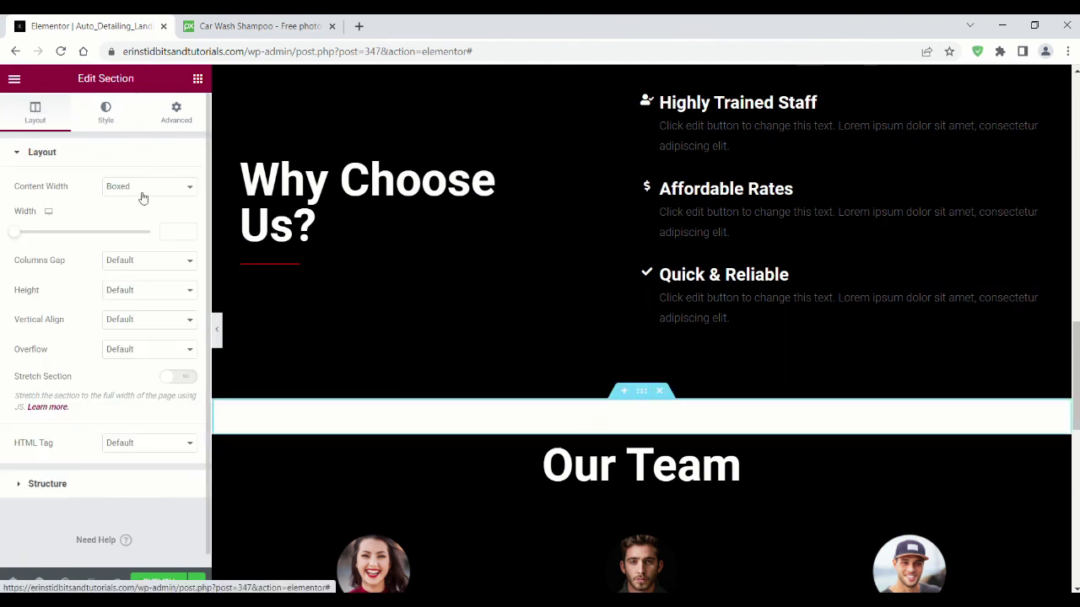
left_click(188, 247)
left_click_drag(34, 405, 12, 436)
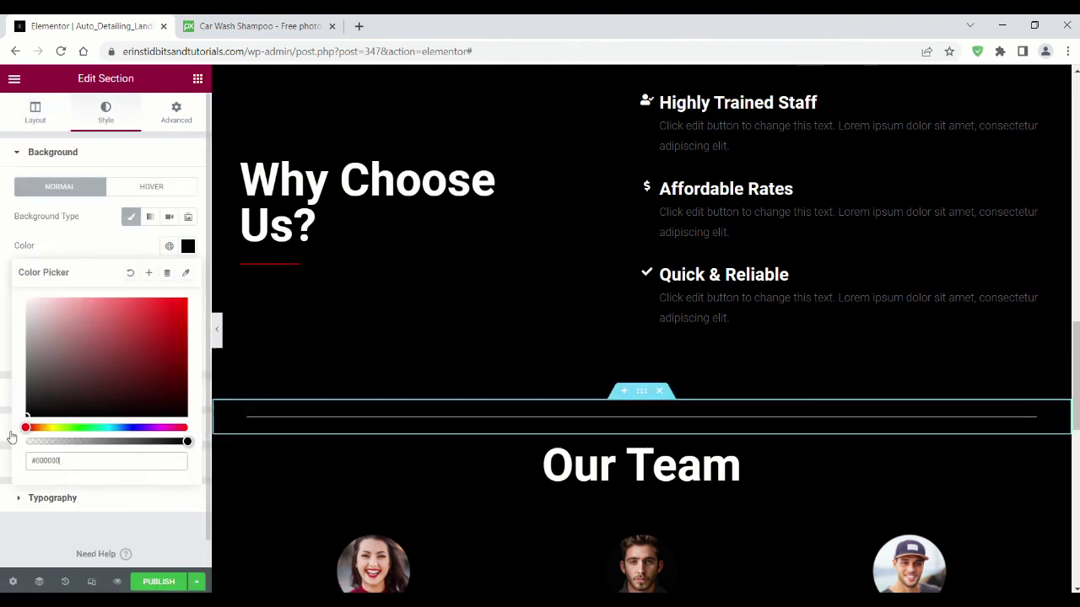